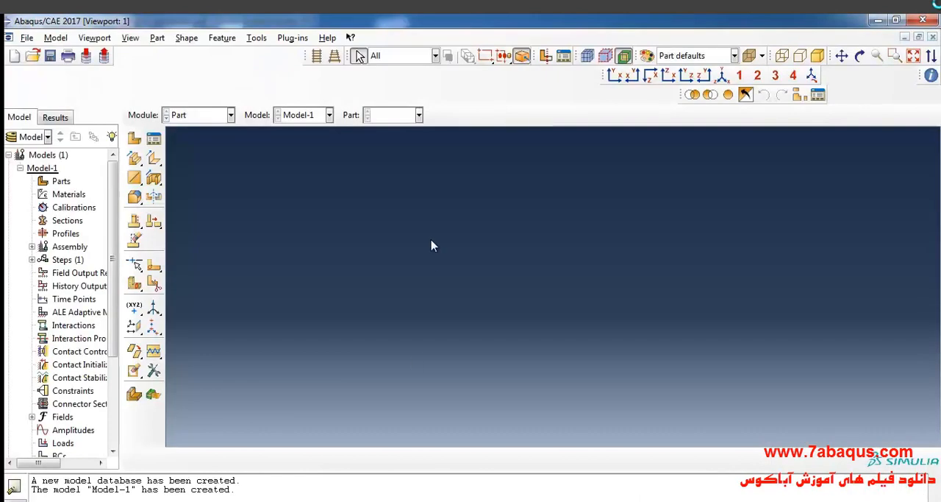
- Create an axisymmetric deformable shell part named soil, setting its approximate sketch size
left_click(133, 158)
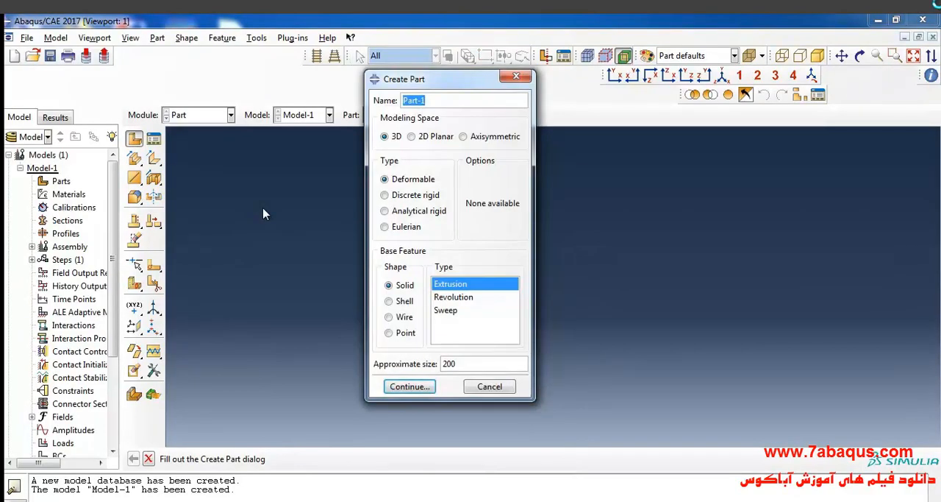
type("soil")
left_click(470, 139)
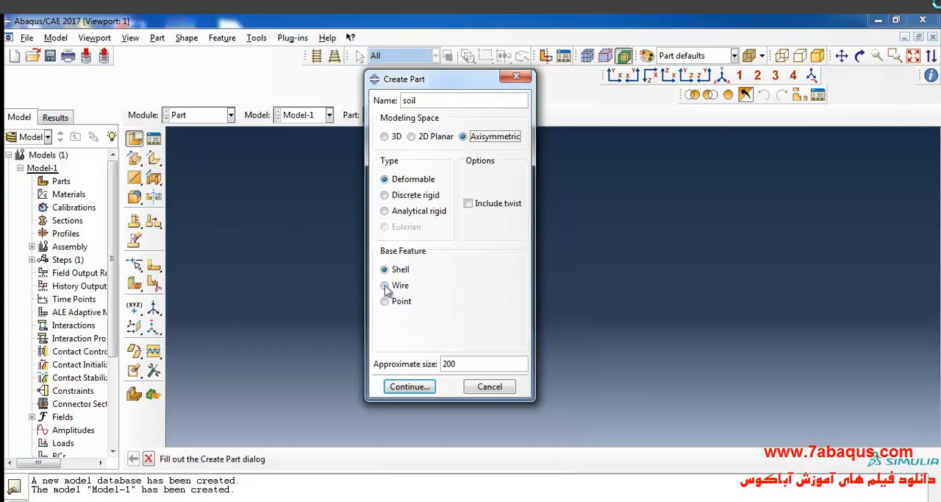
left_click(469, 369)
double_click(468, 369)
left_click(468, 369)
left_click(410, 386)
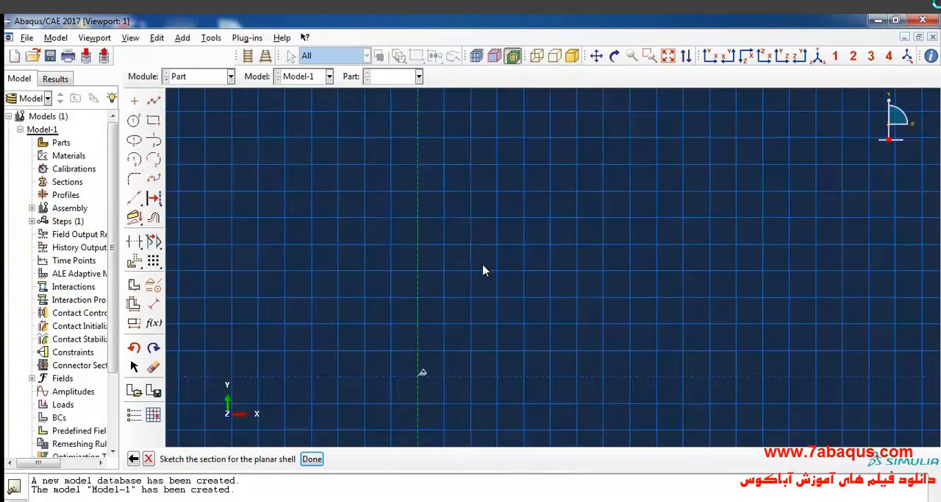
- Sketch a rectangle about 0.06 by 0.06 from the symmetry axis, with its lower edge on the horizontal axis
left_click(152, 120)
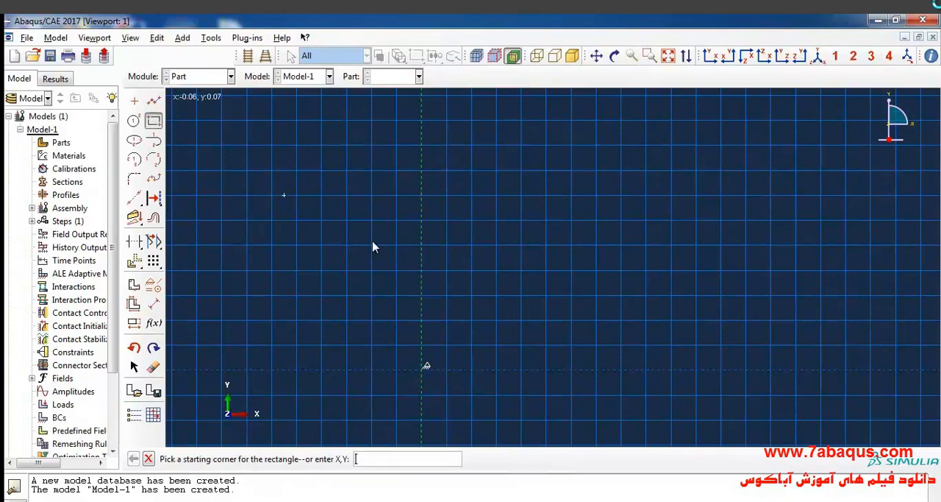
left_click(423, 222)
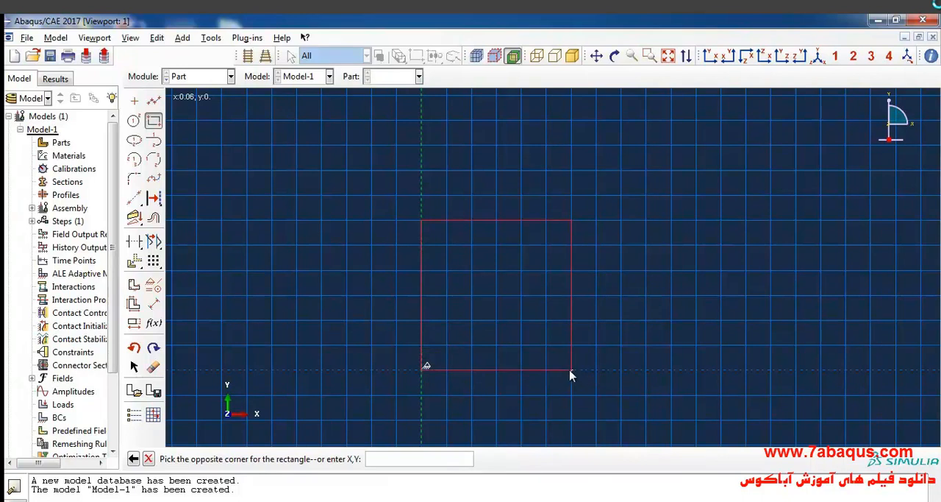
left_click(570, 369)
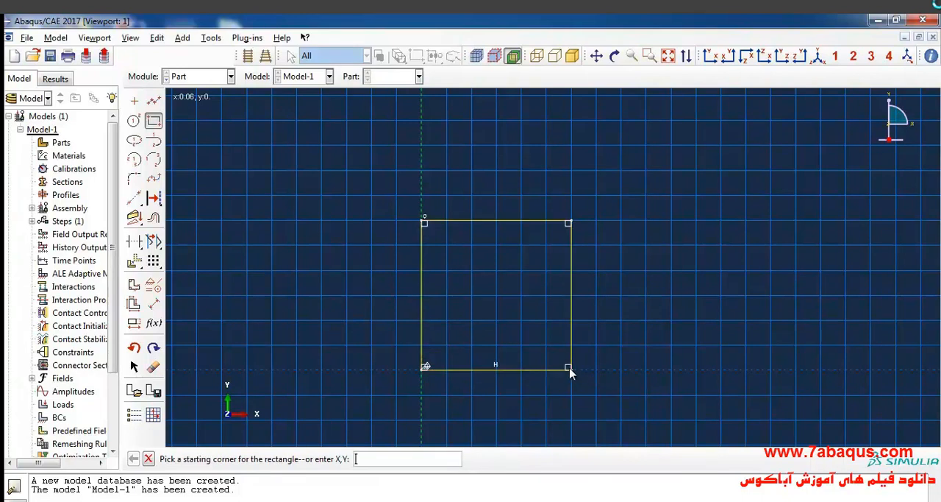
- Switch to the soil mechanics PDF in Acrobat Reader and check the specimen's diameter and height in Figure 4.11
left_click(457, 424)
scroll(454, 338, "down", 2)
scroll(451, 334, "up", 1)
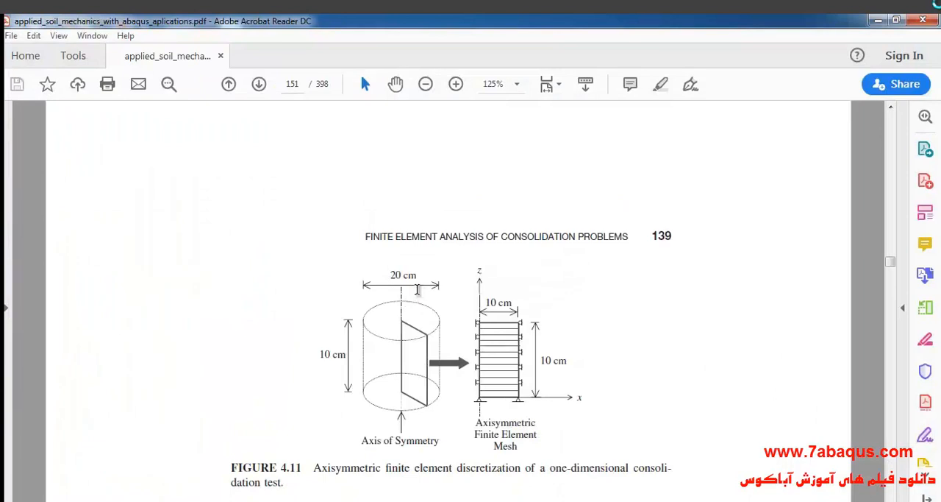
left_click_drag(390, 274, 416, 273)
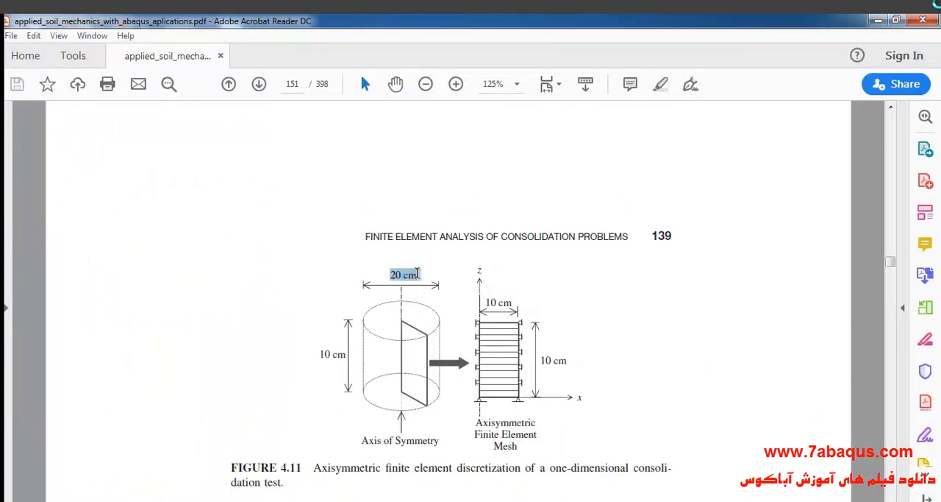
scroll(335, 352, "down", 1)
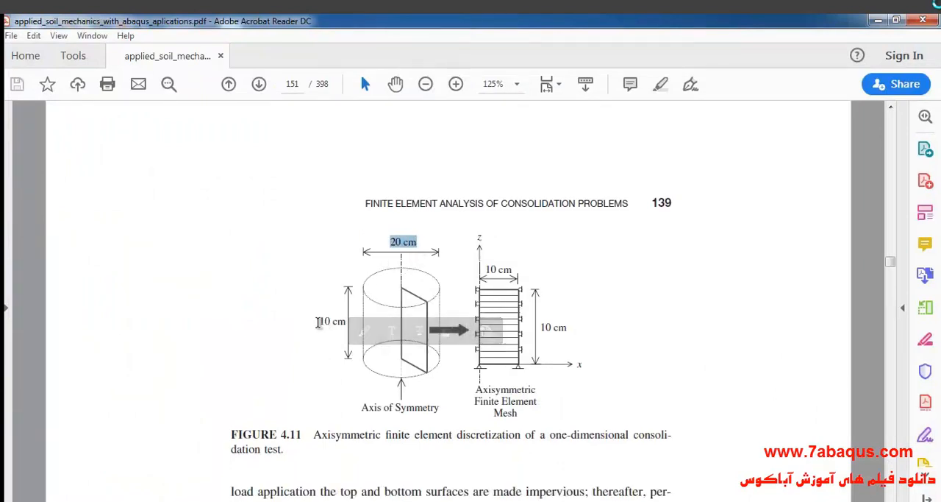
left_click_drag(318, 321, 346, 322)
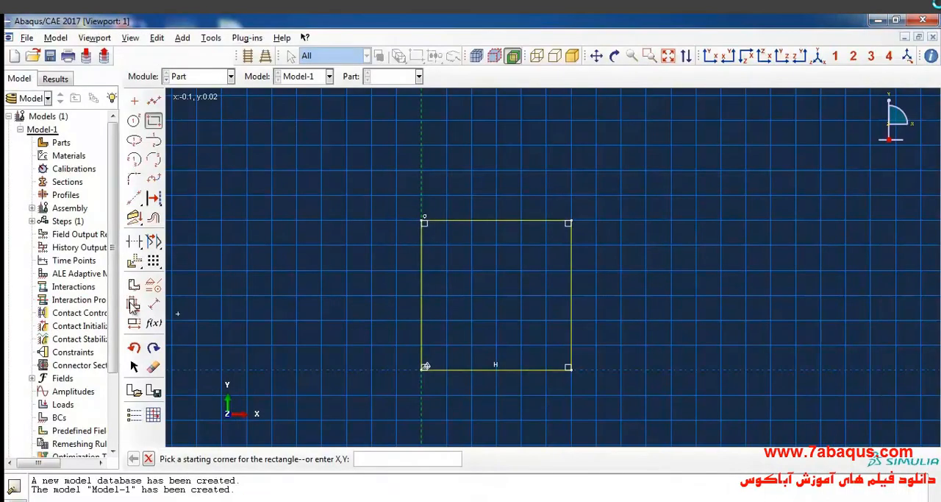
- Back in Abaqus/CAE, dimension the rectangle's outer vertical edge and set its height to 0.1
left_click(153, 304)
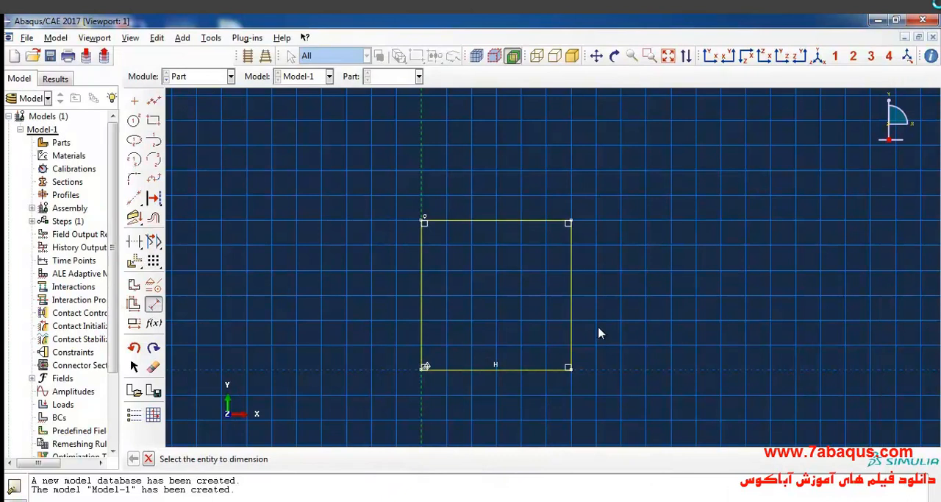
left_click(571, 307)
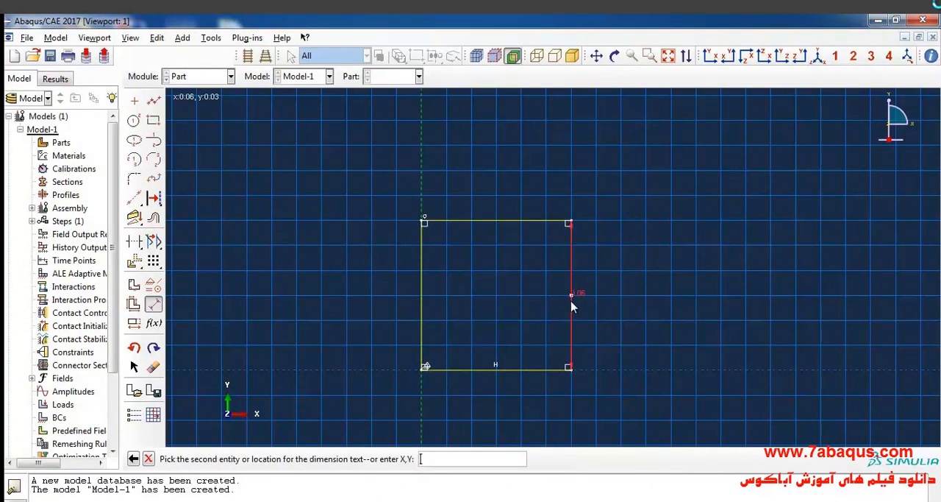
left_click(623, 315)
key("BackSpace")
type("0.1")
key("Return")
- Dimension the rectangle's upper edge to a width of 0.1 and finish the sketch to generate the part
scroll(614, 292, "up", 3)
scroll(613, 290, "down", 1)
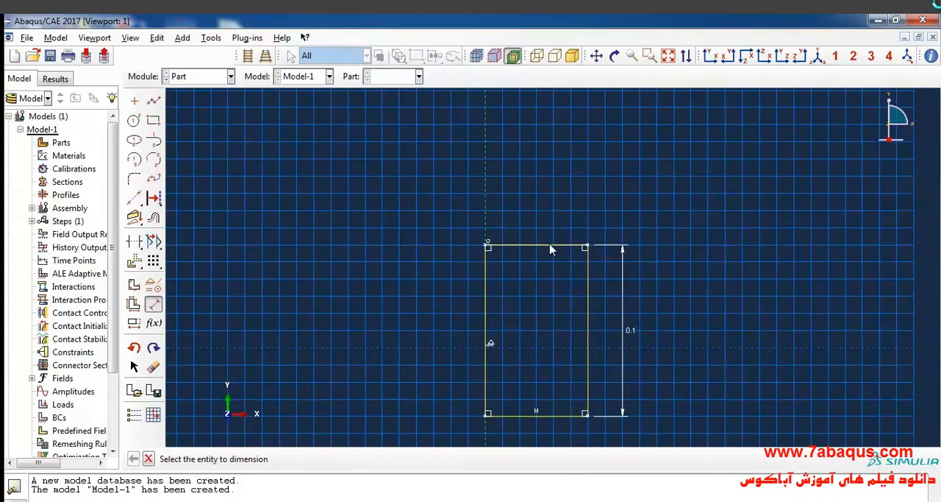
left_click(551, 248)
left_click(548, 224)
key("BackSpace")
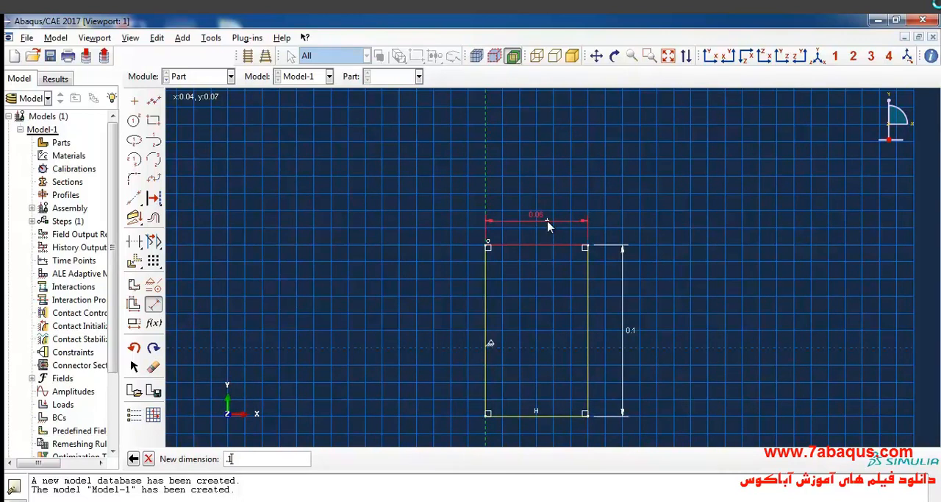
key("Return")
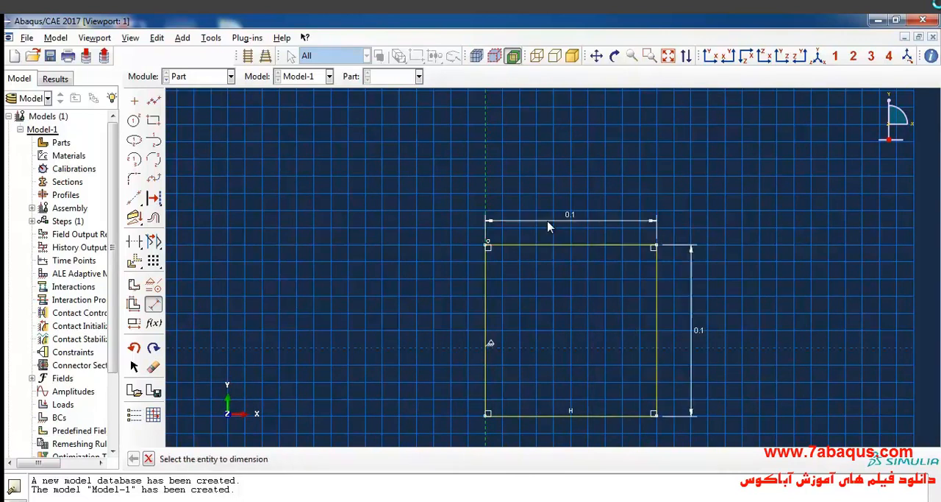
left_click(147, 459)
left_click(312, 459)
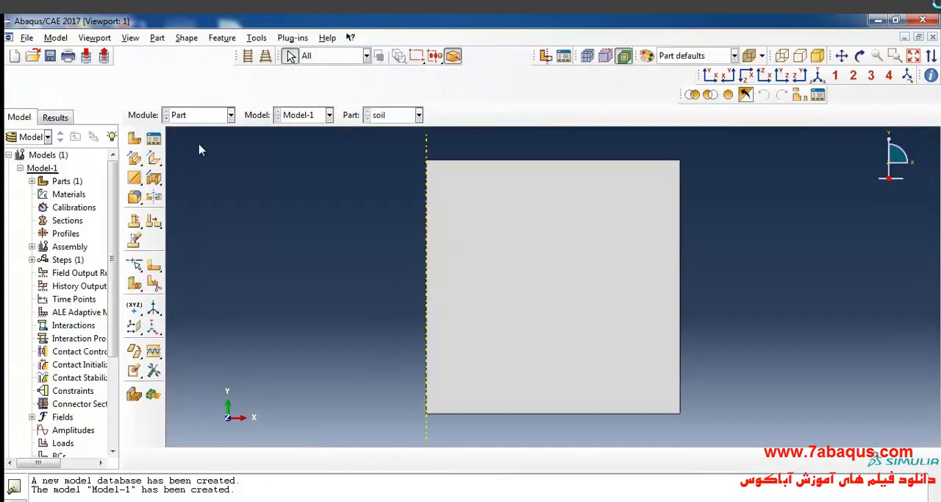
- In the Property module, create a material named clay and add a Density behavior to it
left_click(206, 115)
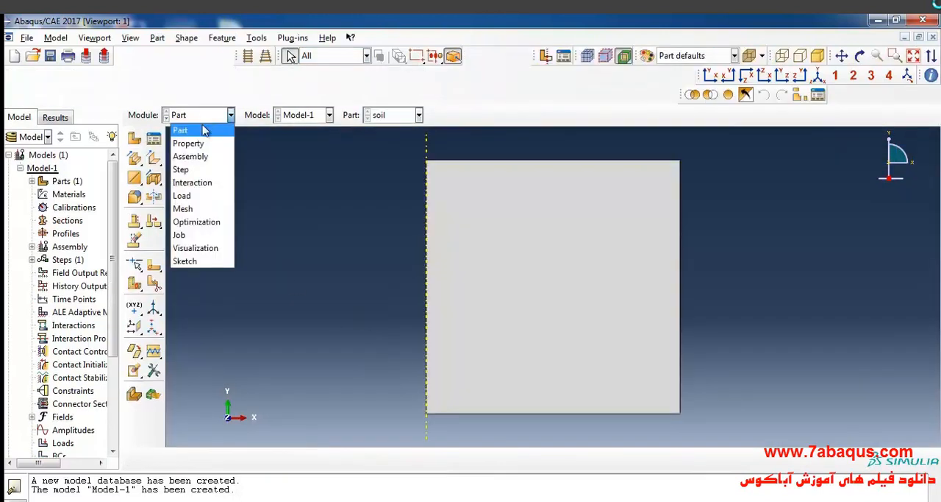
left_click(205, 141)
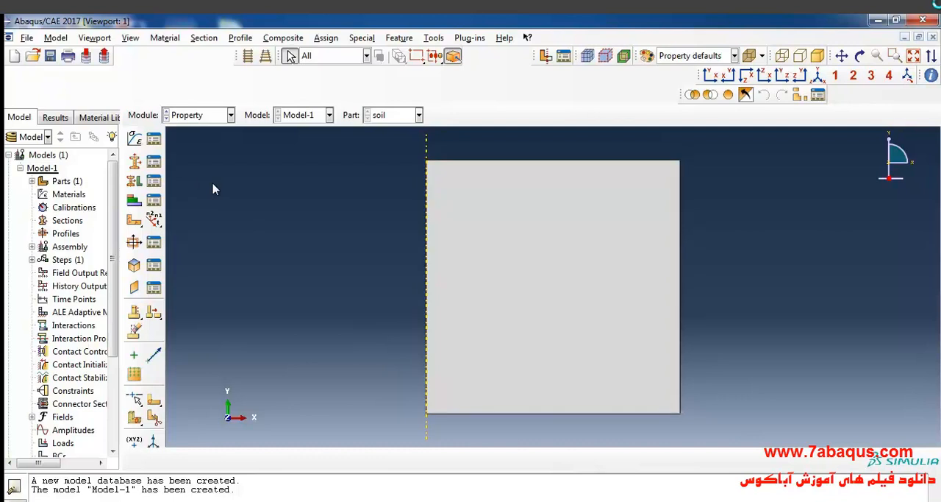
left_click(135, 141)
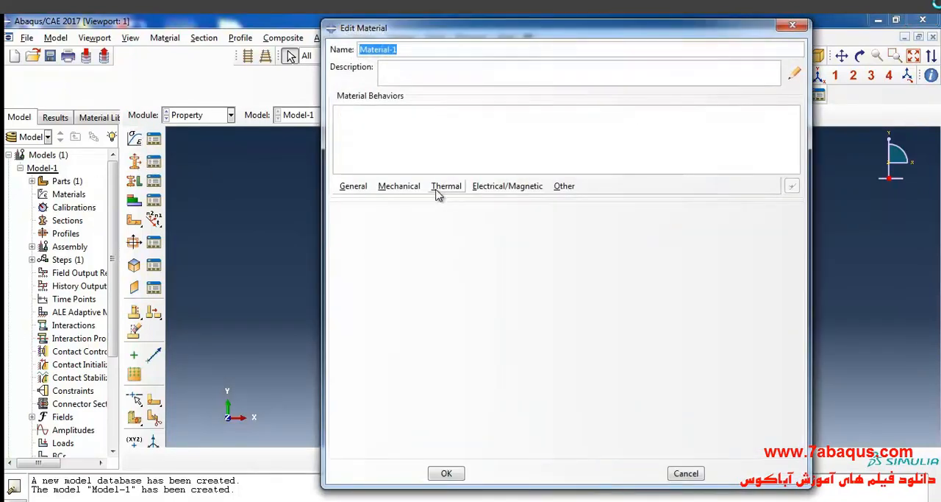
type("clay")
left_click(350, 190)
left_click(365, 200)
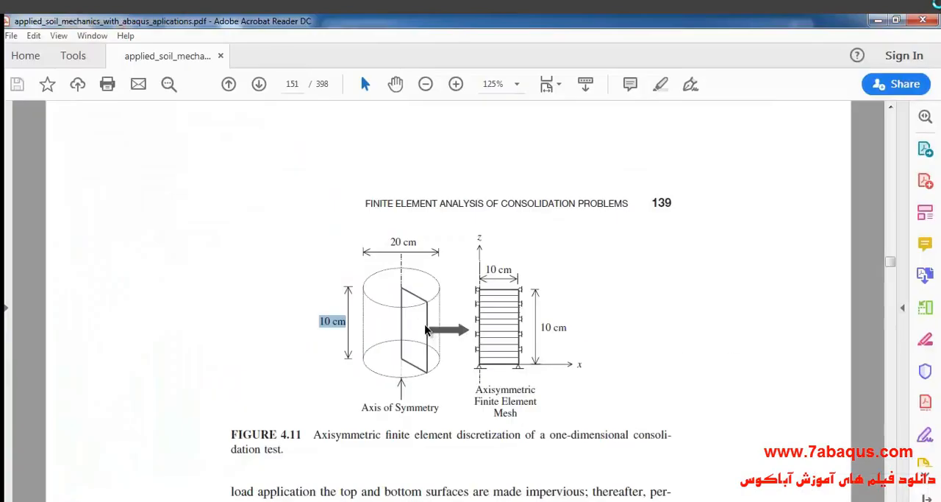
- Look up the density in Table 4.2 of the PDF and set the clay's mass density to 1923
scroll(420, 331, "up", 8)
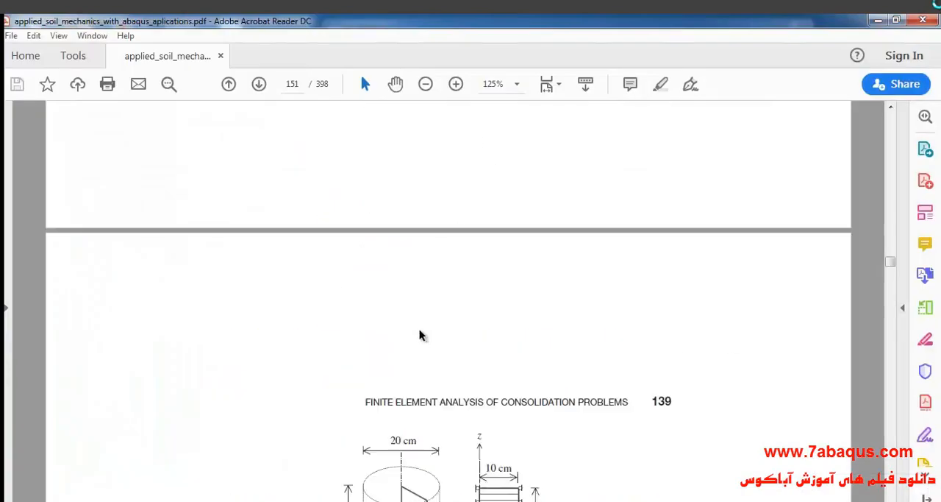
scroll(420, 331, "up", 15)
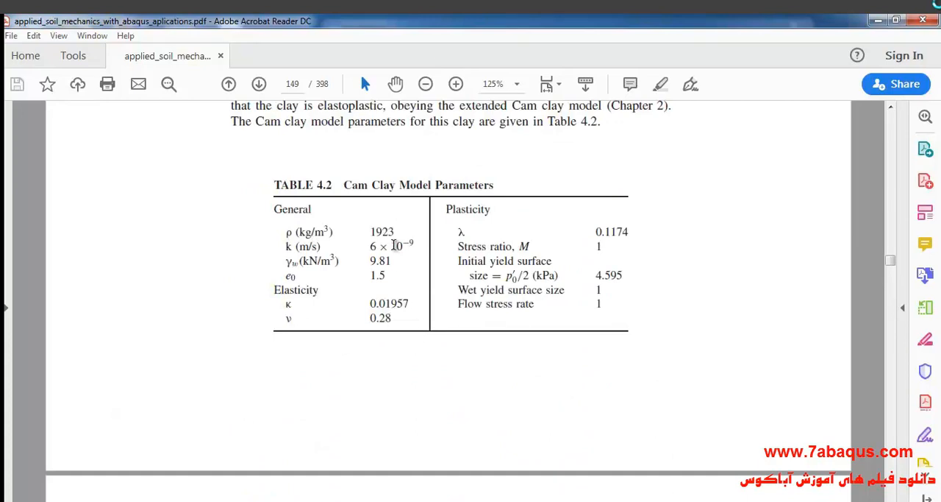
left_click_drag(371, 231, 397, 232)
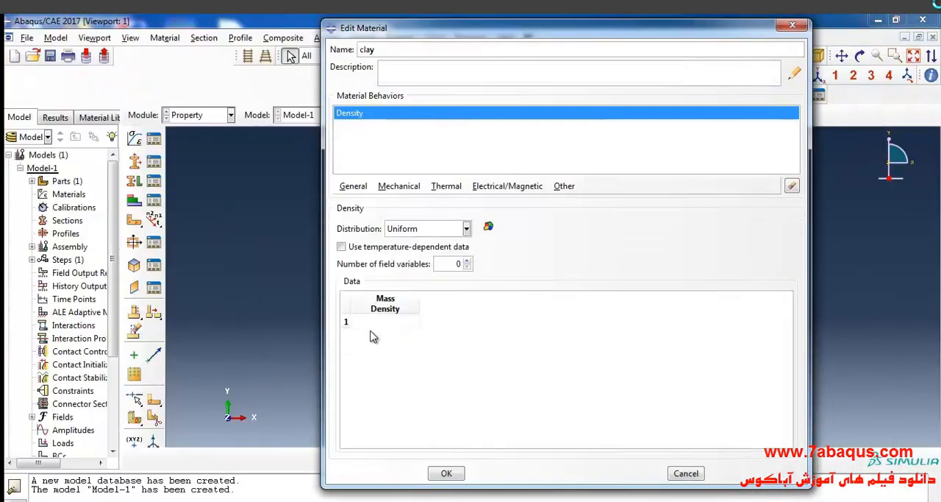
left_click(388, 322)
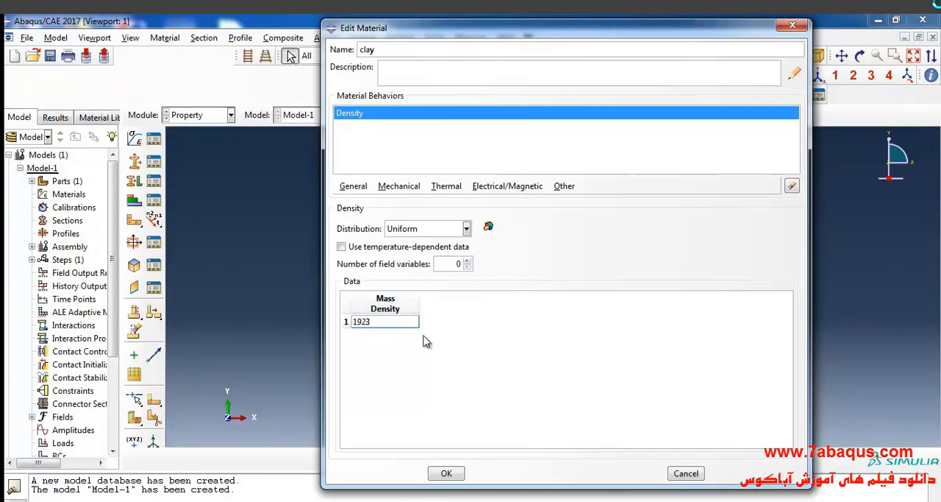
double_click(397, 324)
- Add a Porous Elastic behavior to the clay and set its log bulk modulus to .01957, the κ value from Table 4.2
left_click(410, 187)
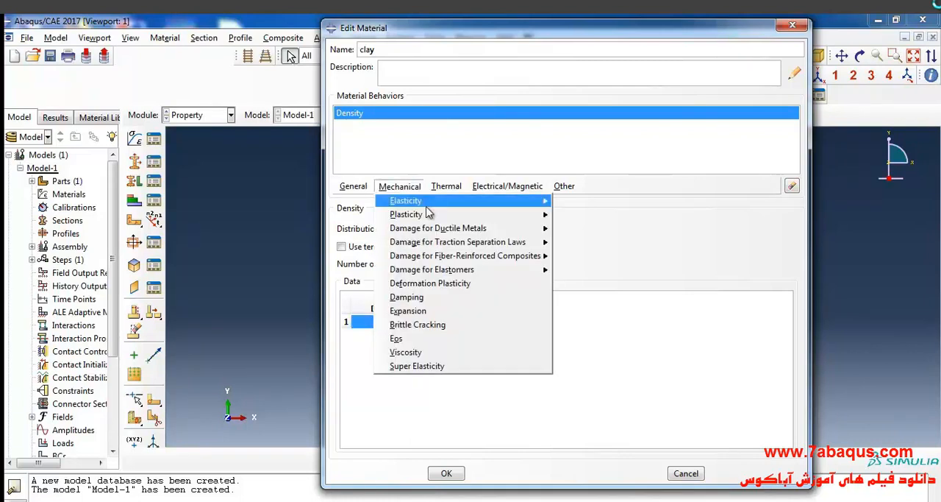
mouse_move(434, 200)
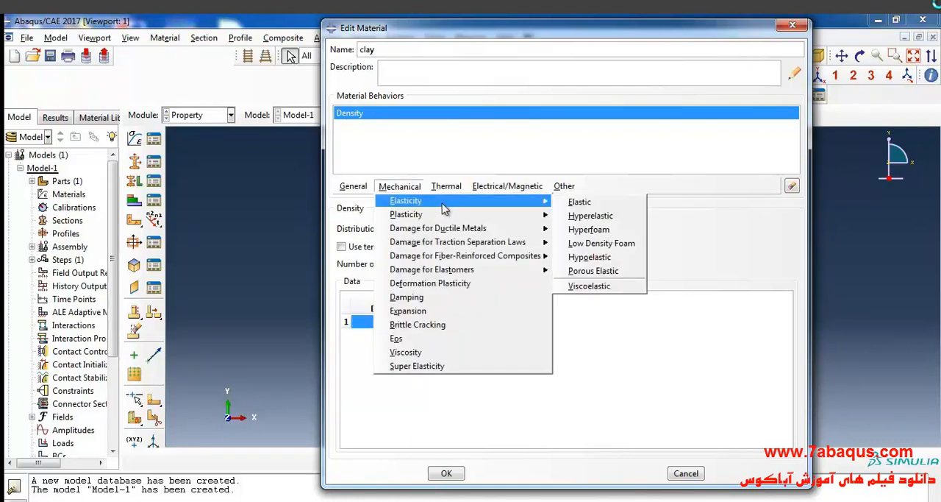
left_click(612, 272)
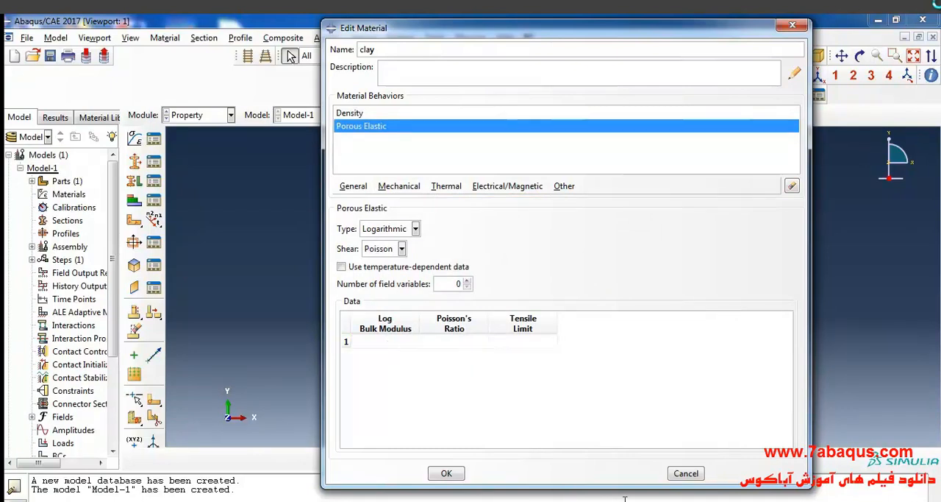
key("alt+Tab")
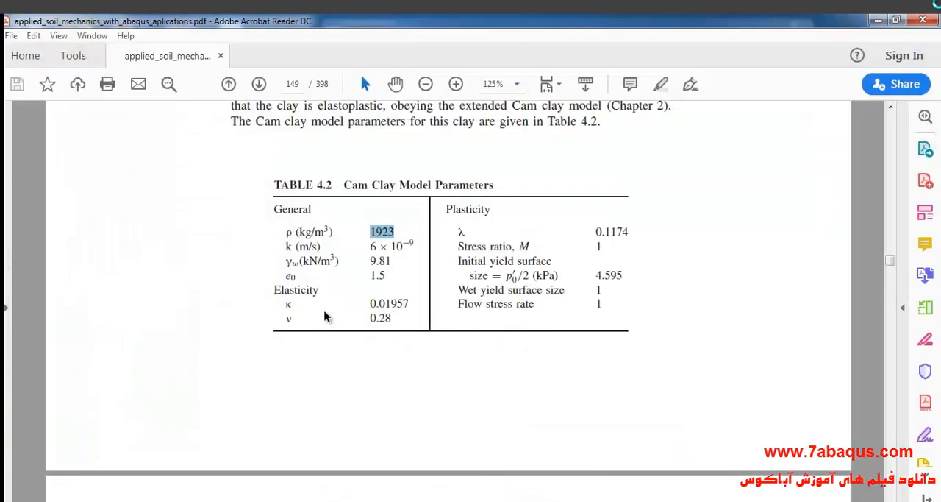
left_click(288, 303)
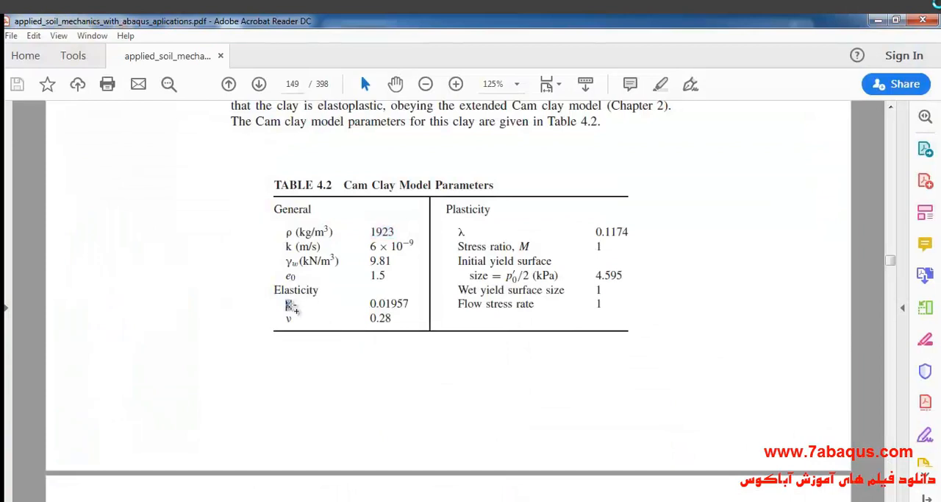
left_click_drag(371, 303, 410, 303)
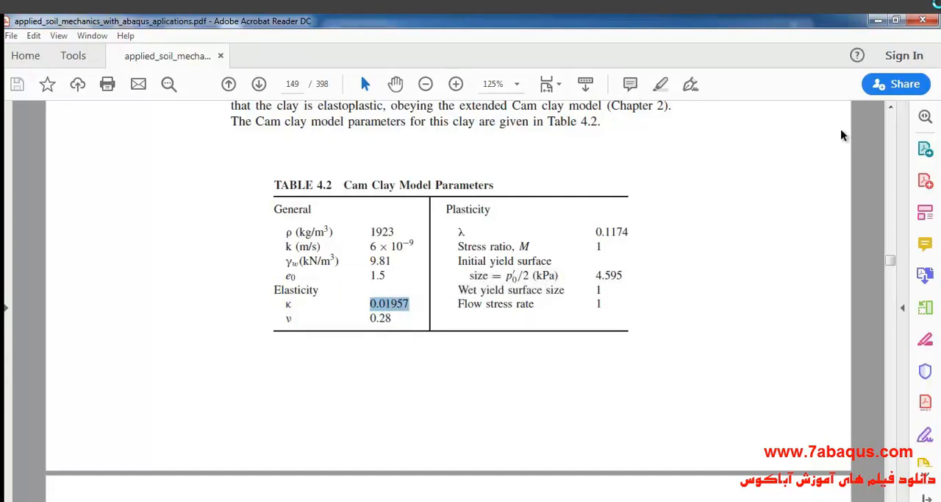
left_click(879, 20)
left_click(404, 342)
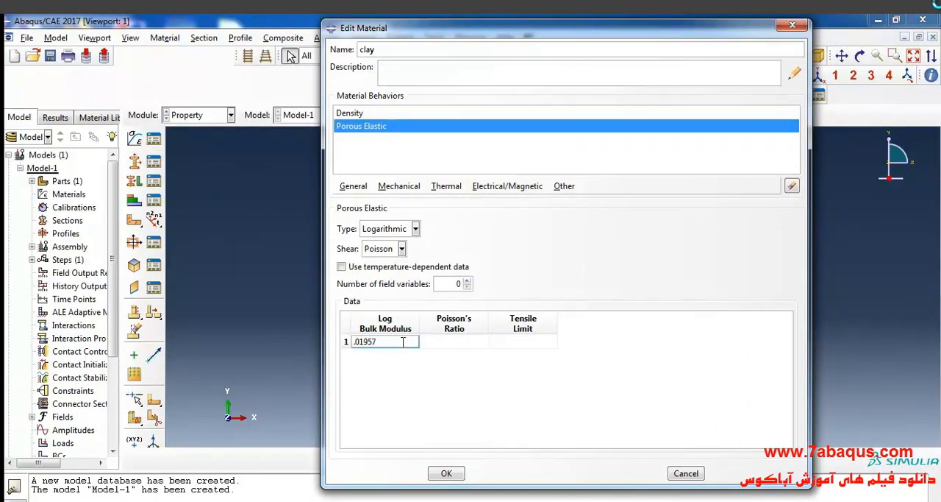
- Set the clay's porous elastic Poisson's ratio to .28, the ν value from Table 4.2, and its tensile limit to 0
left_click(455, 342)
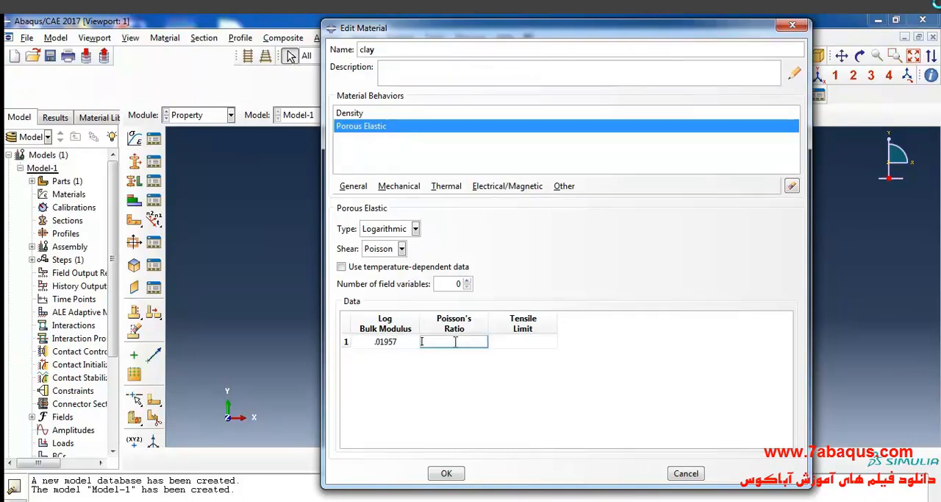
left_click(500, 500)
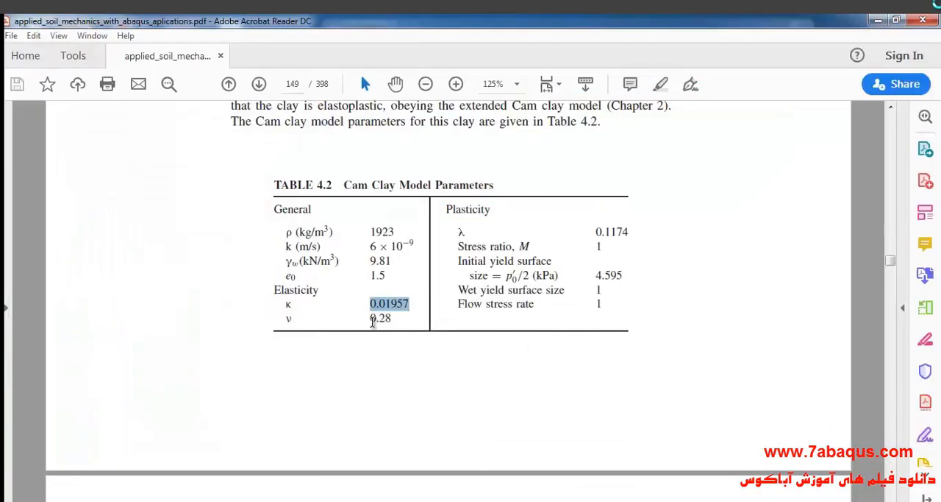
left_click(373, 319)
left_click_drag(371, 319, 393, 319)
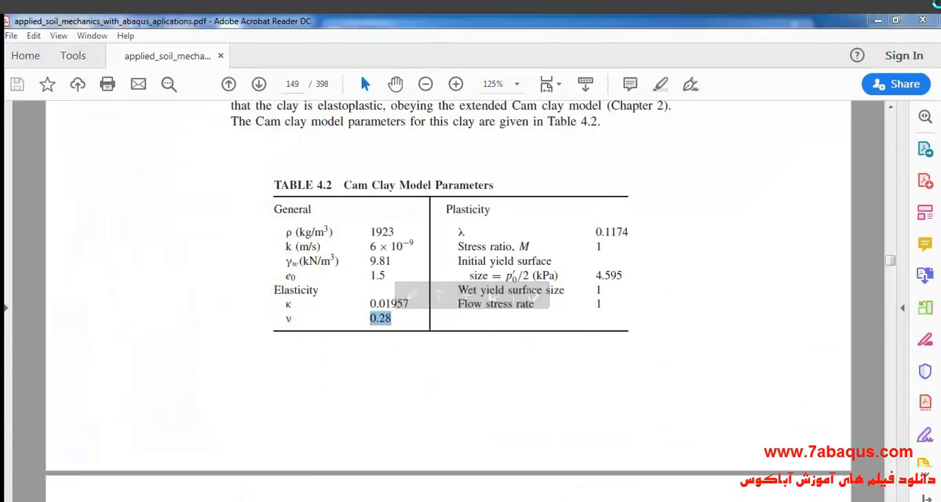
key("alt+Tab")
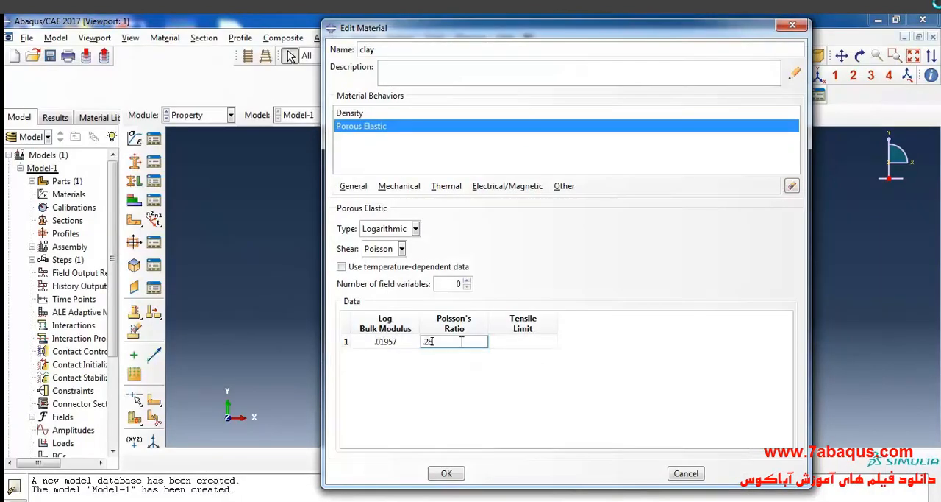
left_click(536, 347)
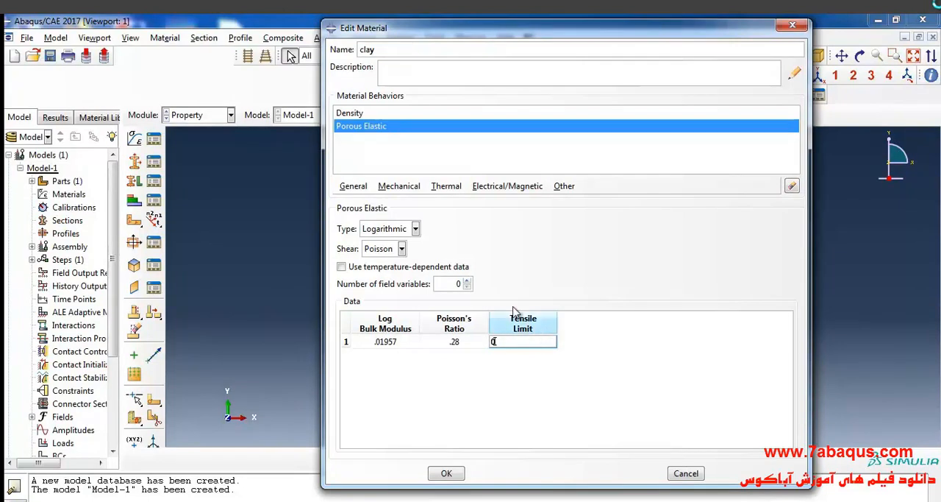
- Add a Clay Plasticity behavior to the clay and set its log plastic bulk modulus to .1174, the λ value from Table 4.2
left_click(397, 186)
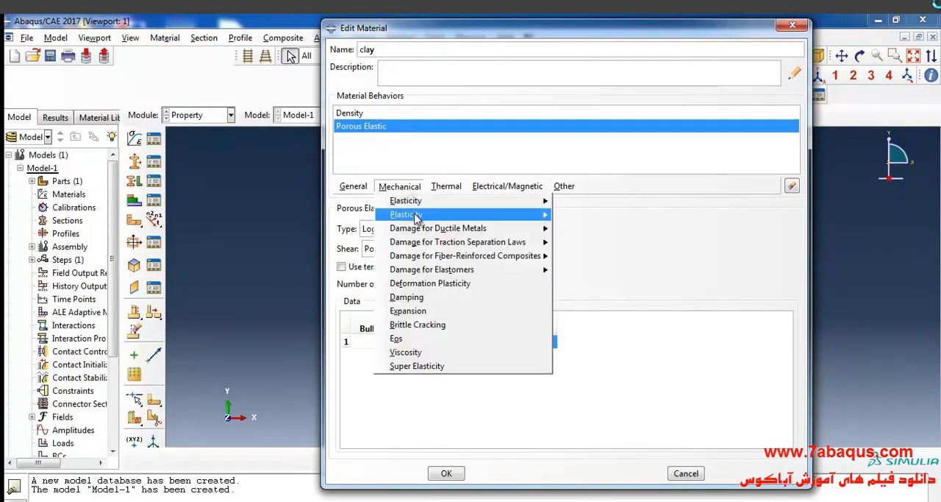
mouse_move(471, 219)
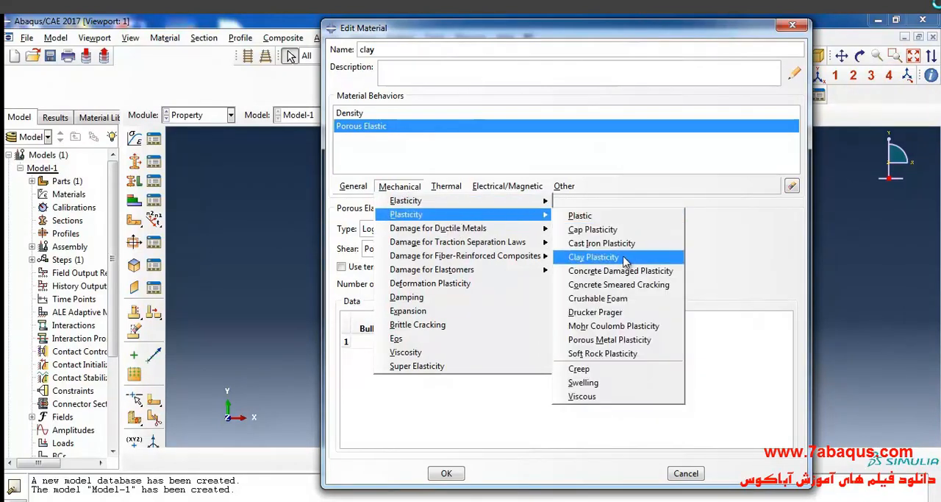
left_click(594, 257)
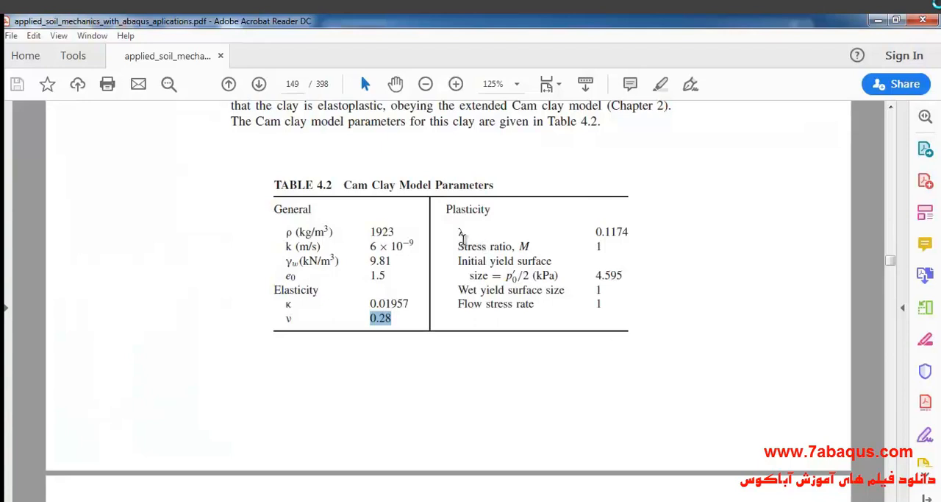
double_click(461, 234)
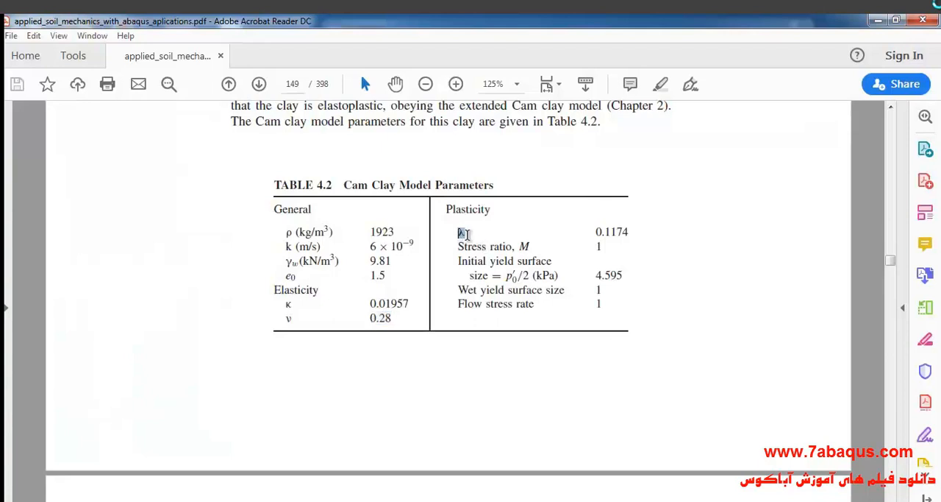
left_click(620, 233)
left_click_drag(596, 231, 629, 232)
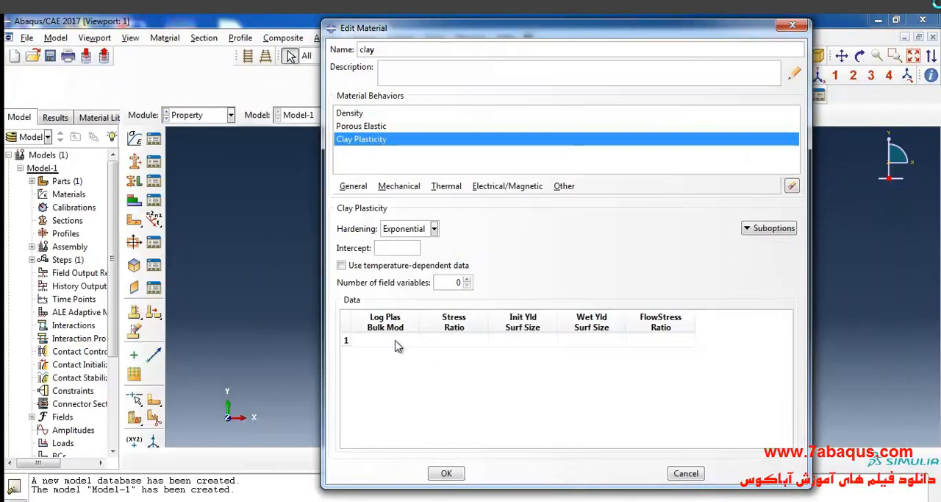
left_click(397, 340)
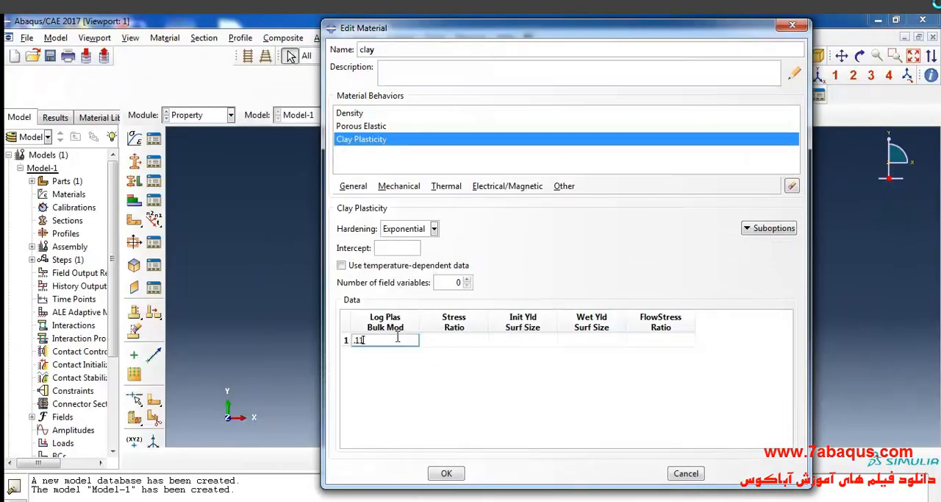
- Set the clay plasticity stress ratio to 1 and the initial yield surface size to 4.595e3, using Table 4.2 of the PDF
left_click(442, 343)
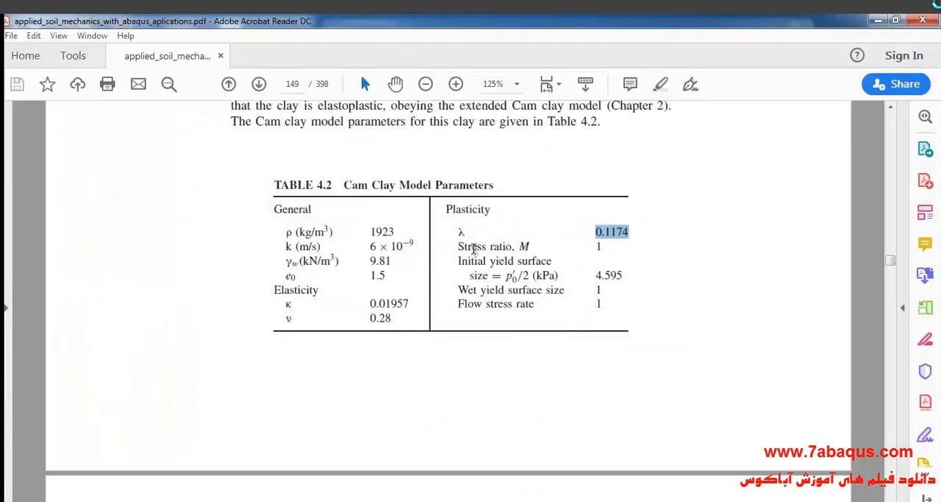
left_click_drag(593, 247, 603, 250)
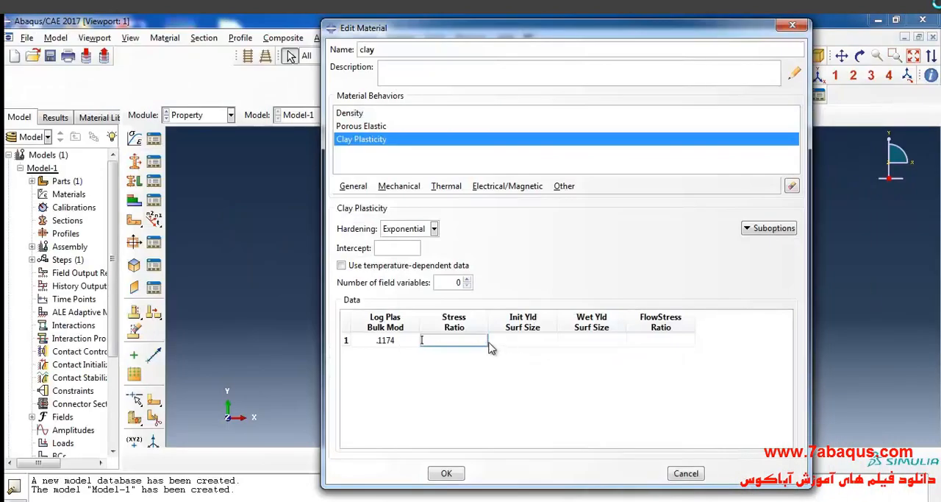
type("1")
key("Tab")
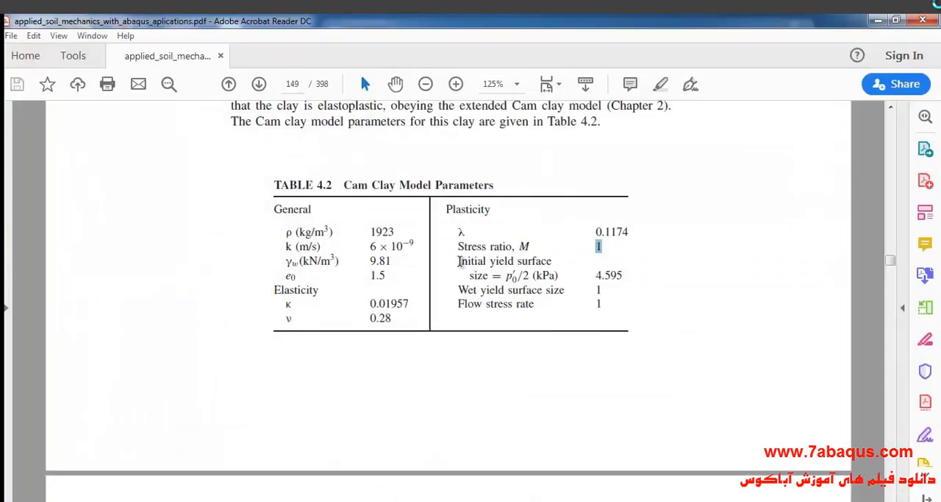
left_click_drag(458, 261, 624, 275)
left_click(610, 275)
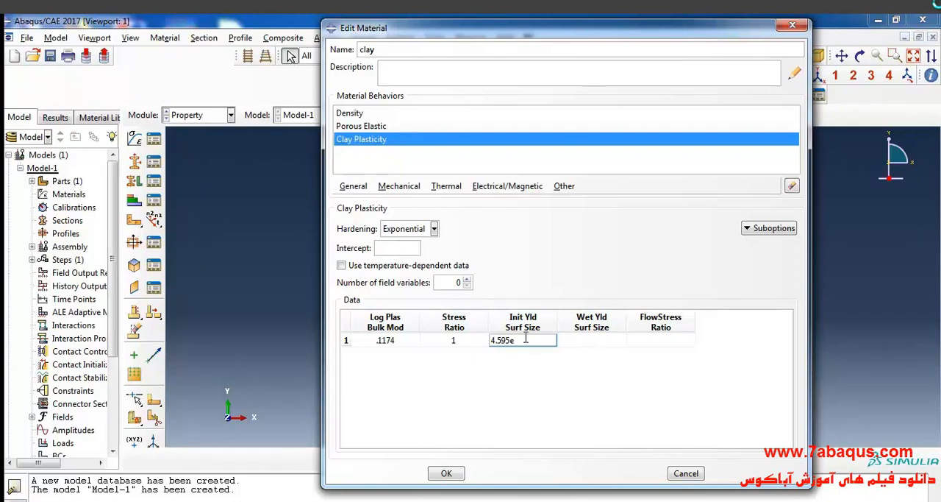
- Set both the wet yield surface size and the flow stress ratio of the clay plasticity to 1, as given in Table 4.2
left_click(593, 340)
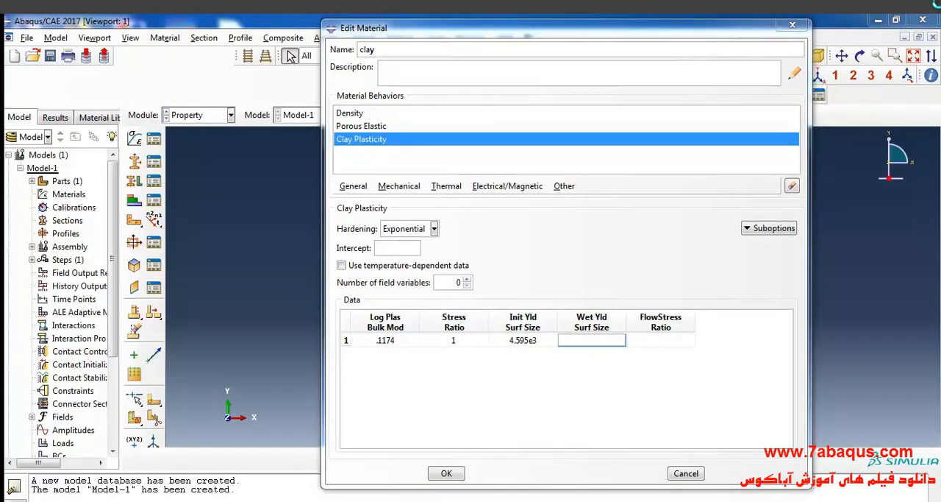
key("alt+Tab")
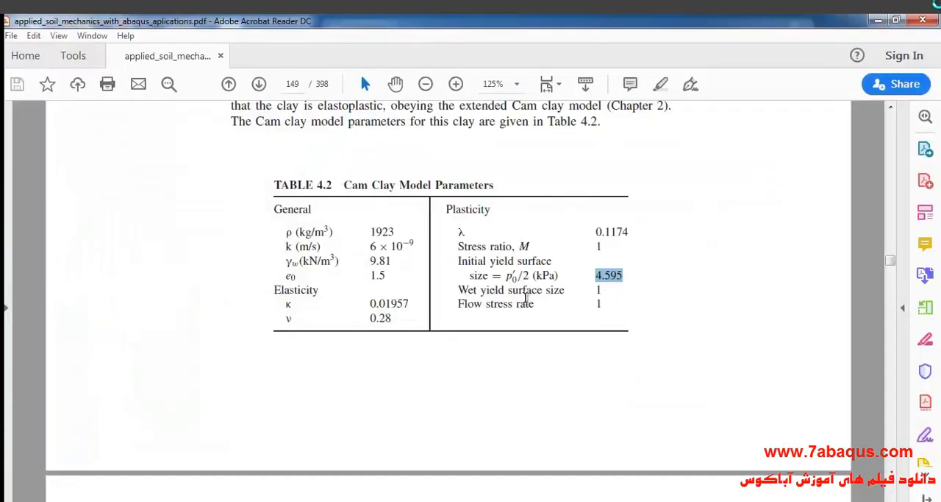
left_click(599, 293)
double_click(598, 294)
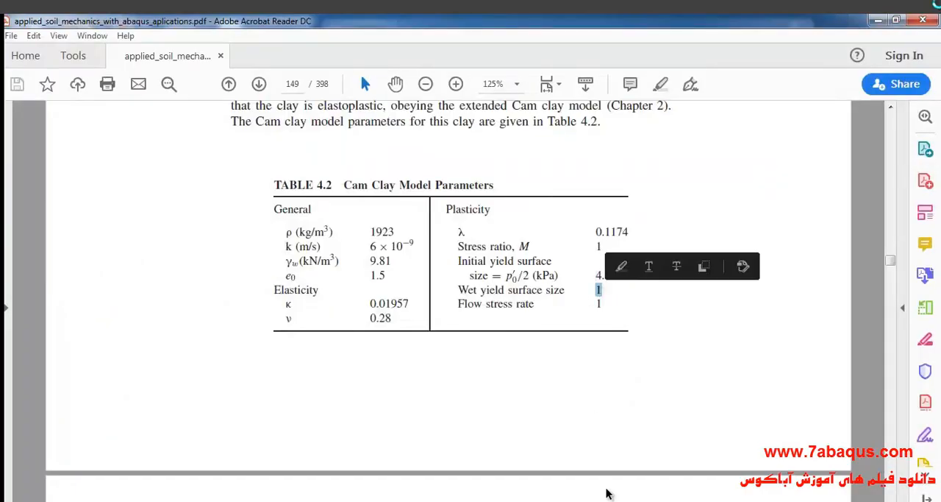
key("alt+Tab")
type("1")
left_click(669, 342)
key("alt+Tab")
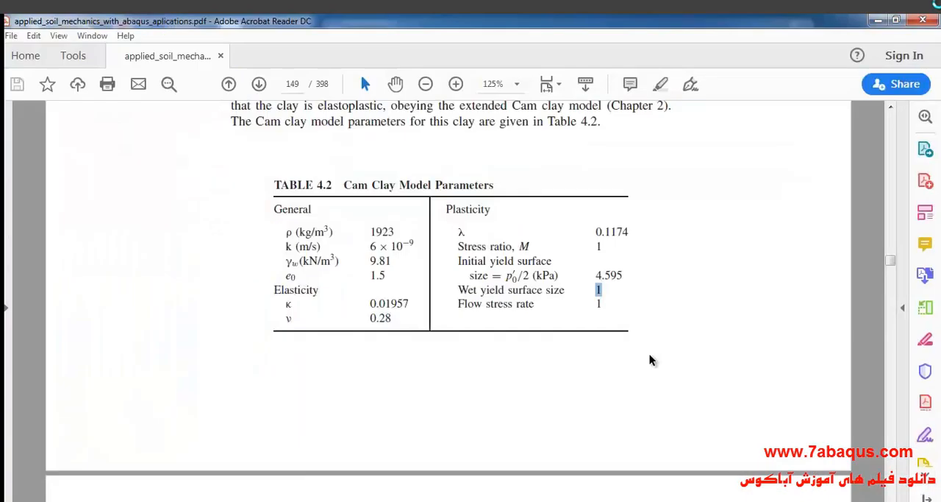
double_click(600, 303)
key("ctrl+c")
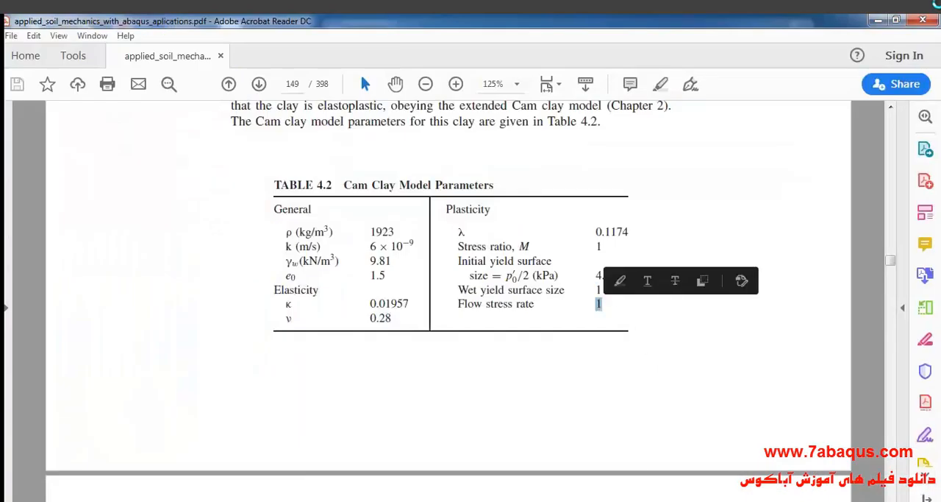
key("alt+Tab")
key("ctrl+v")
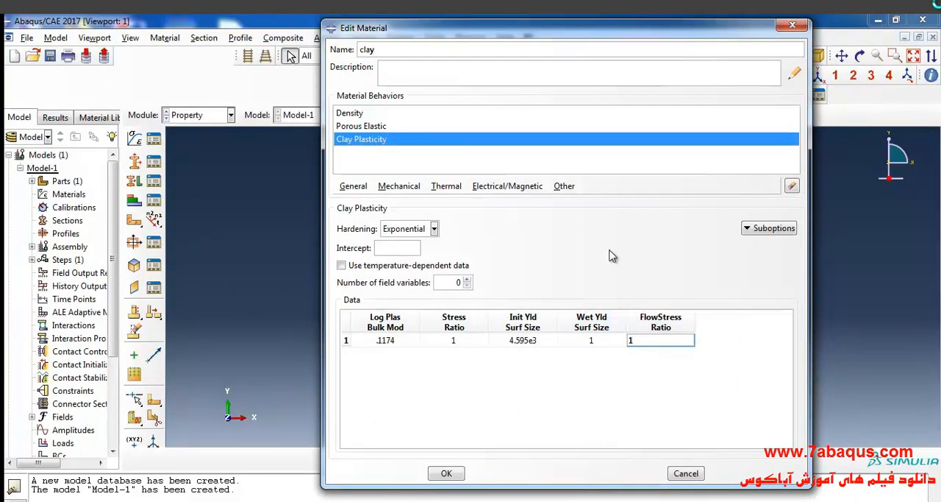
- Add a pore fluid Permeability behavior to the clay and set k to 6e-9, as given in Table 4.2
left_click(562, 188)
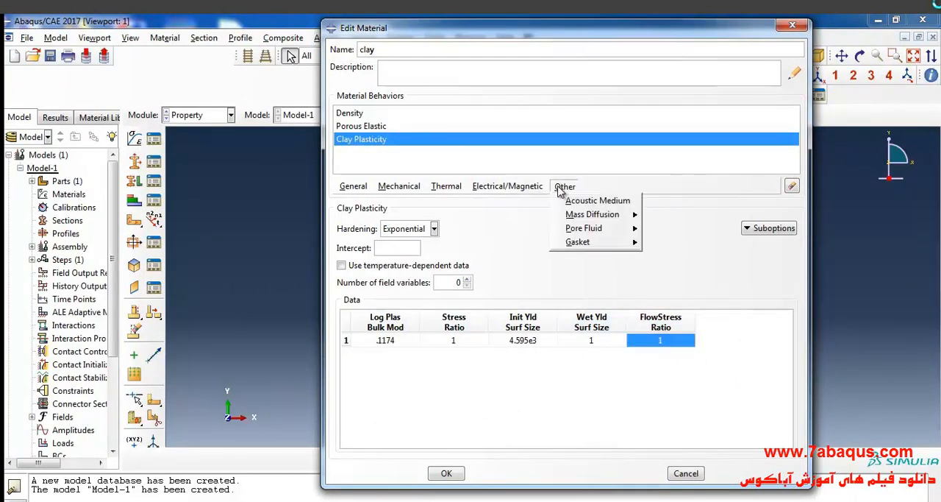
mouse_move(592, 234)
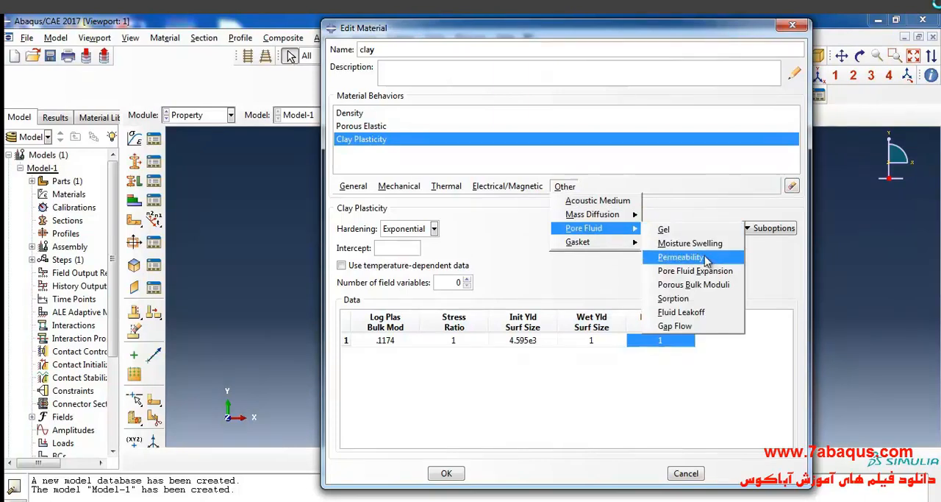
left_click(680, 257)
double_click(385, 330)
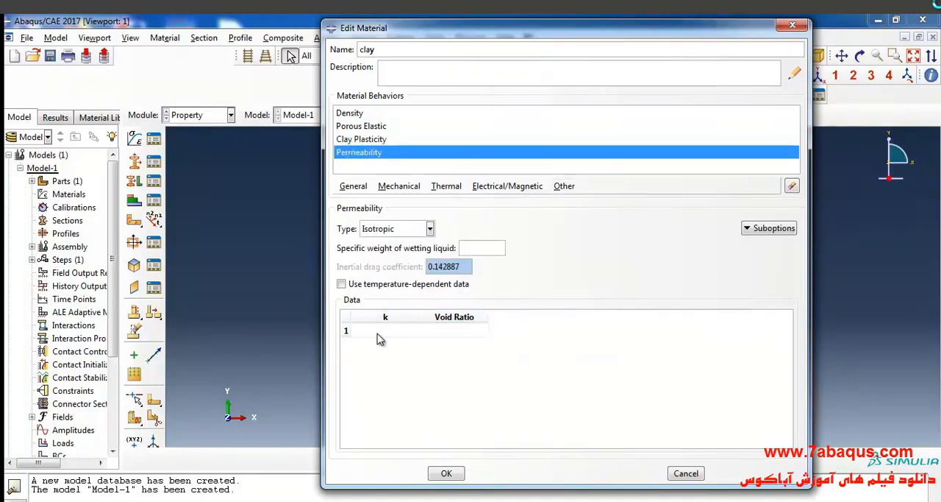
key("alt+Tab")
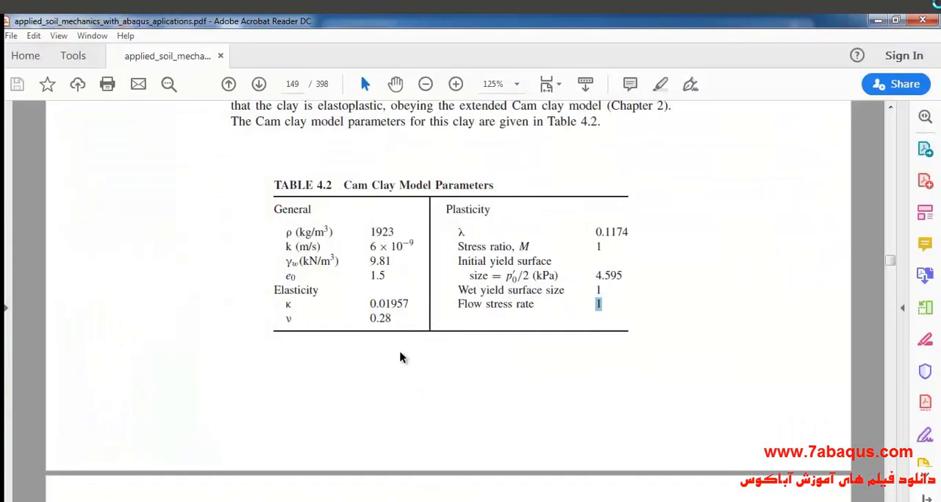
left_click_drag(376, 246, 416, 245)
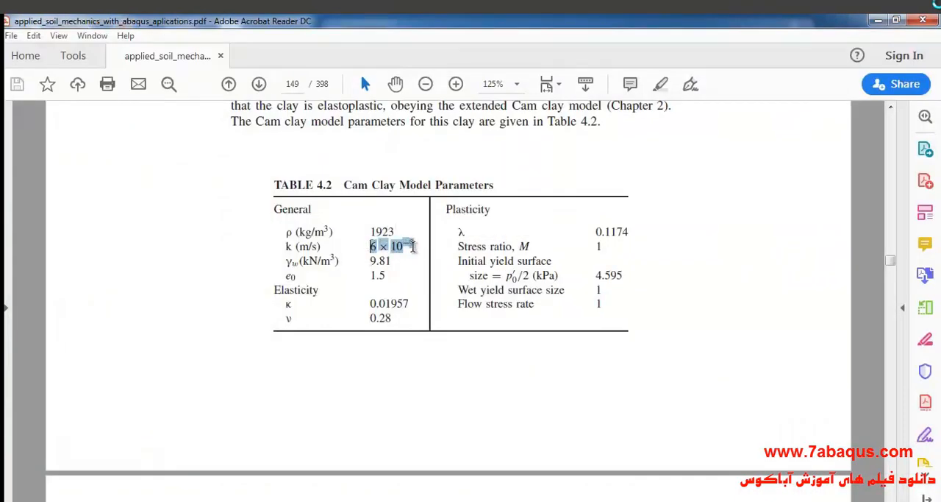
left_click(879, 21)
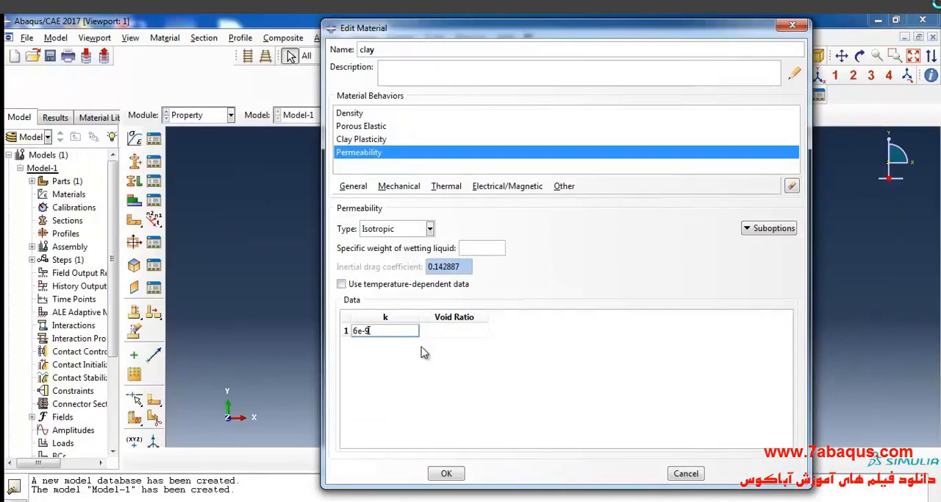
- Set the permeability's void ratio to 1.5 and the specific weight of the wetting liquid to 9810, and save the clay material
left_click(421, 330)
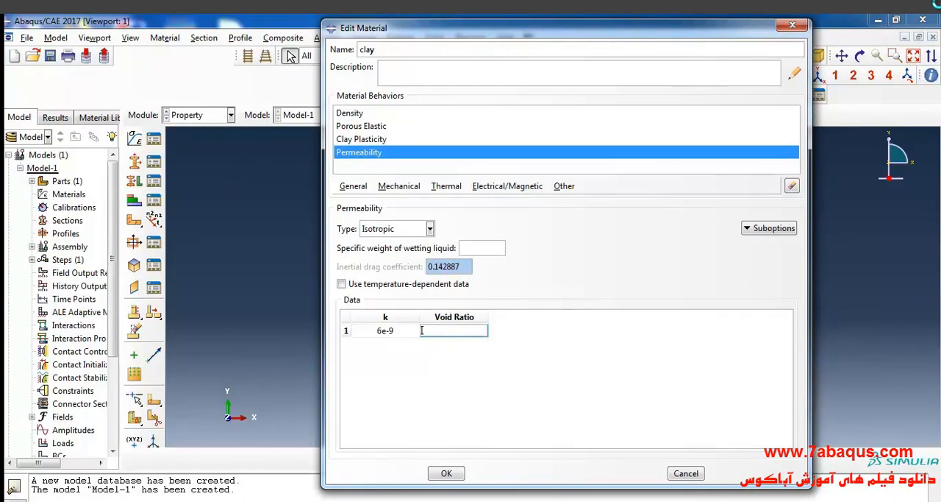
left_click(544, 437)
double_click(375, 275)
key("alt+Tab")
left_click(476, 247)
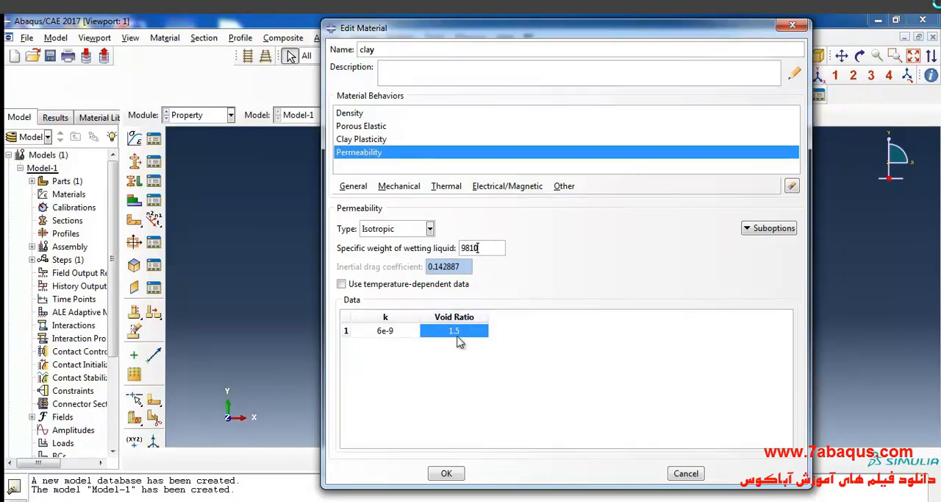
left_click(448, 474)
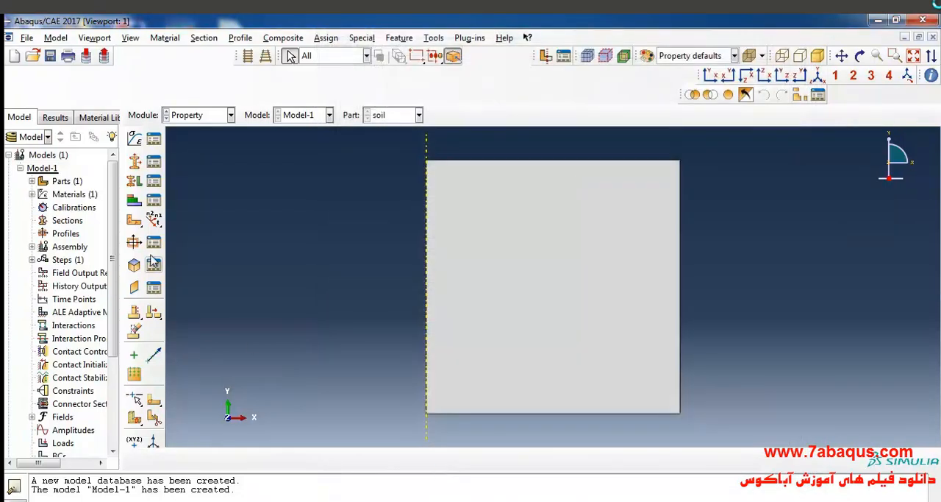
- Create a solid, homogeneous section named soil that uses the clay material
left_click(135, 163)
type("soil")
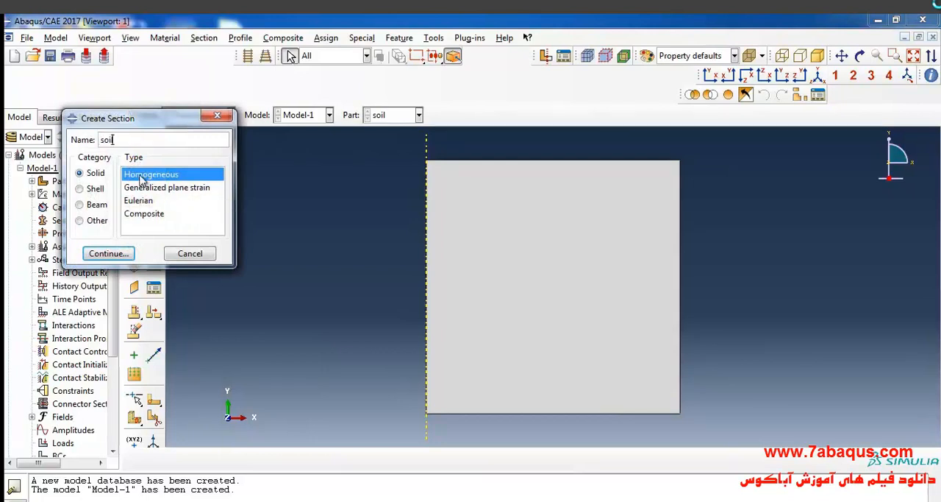
left_click(107, 254)
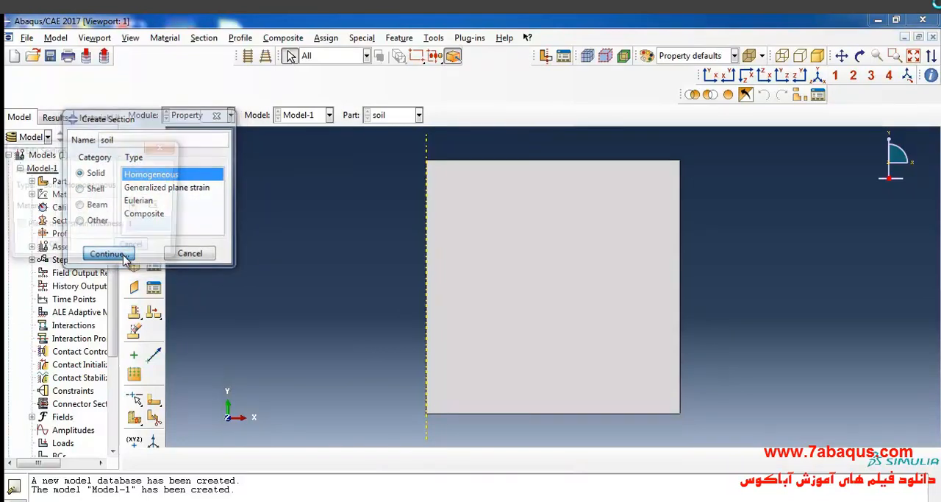
left_click(132, 204)
left_click(131, 214)
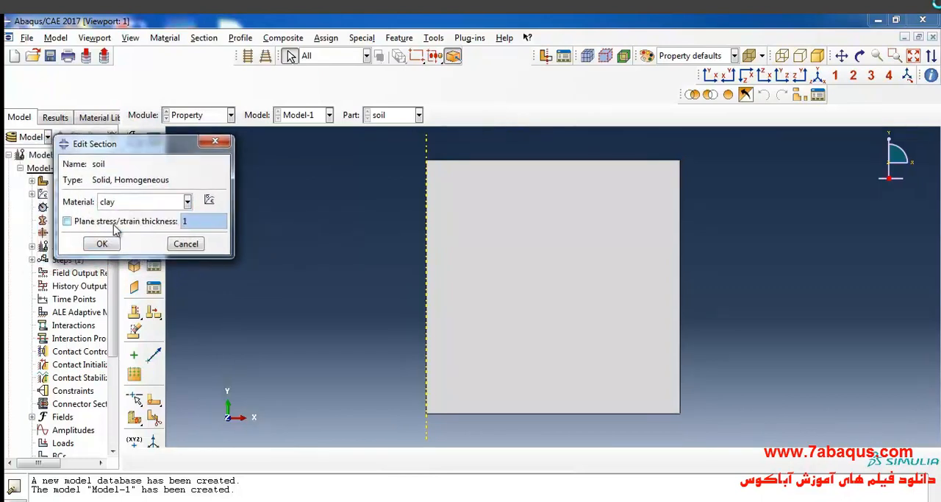
left_click(104, 244)
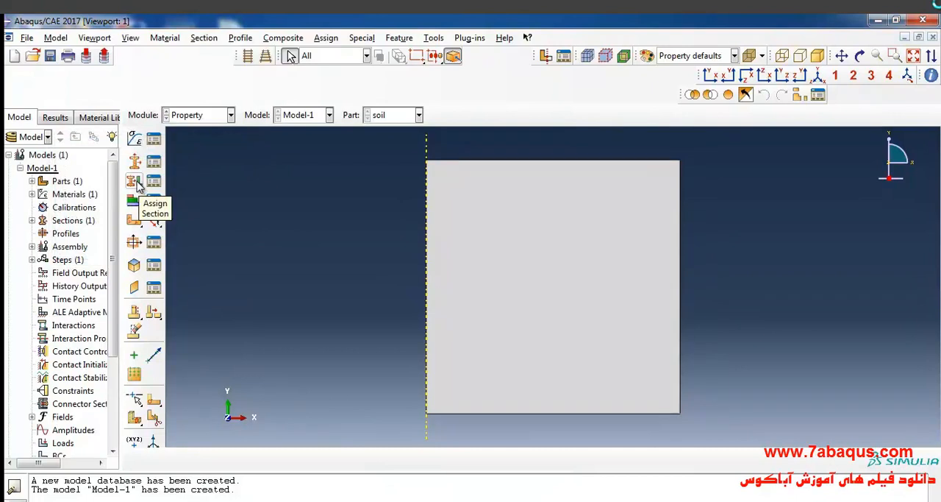
- Assign the soil section to the entire soil part, taking the thickness from the section
left_click(134, 181)
left_click_drag(351, 157, 695, 426)
left_click(450, 459)
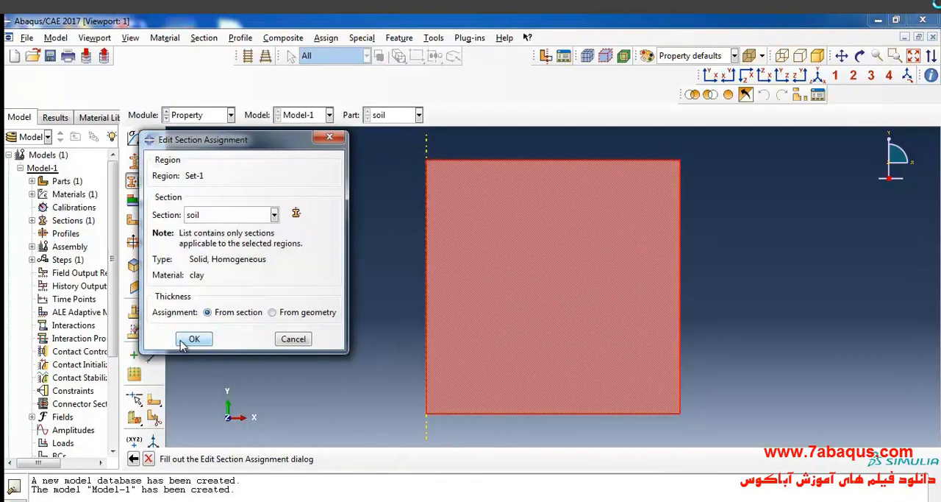
left_click(180, 338)
- Switch to the Assembly module and create a dependent instance of the soil part
left_click(202, 115)
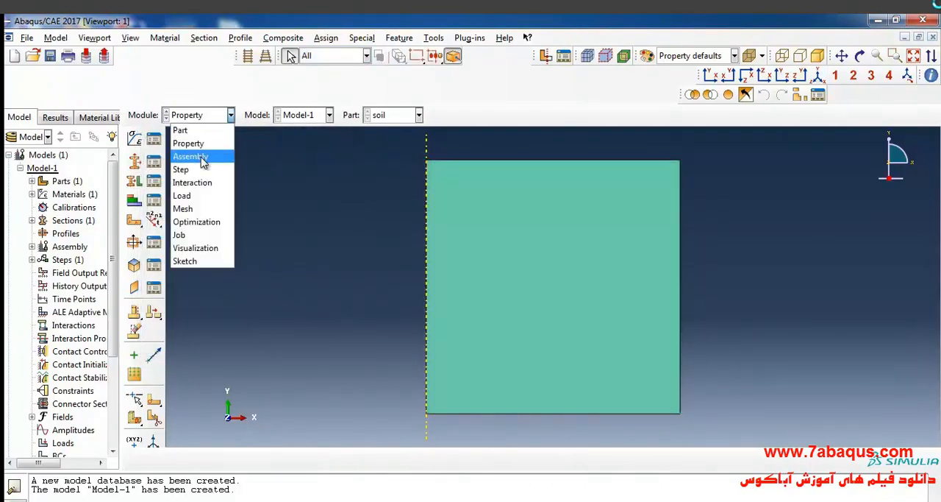
left_click(193, 156)
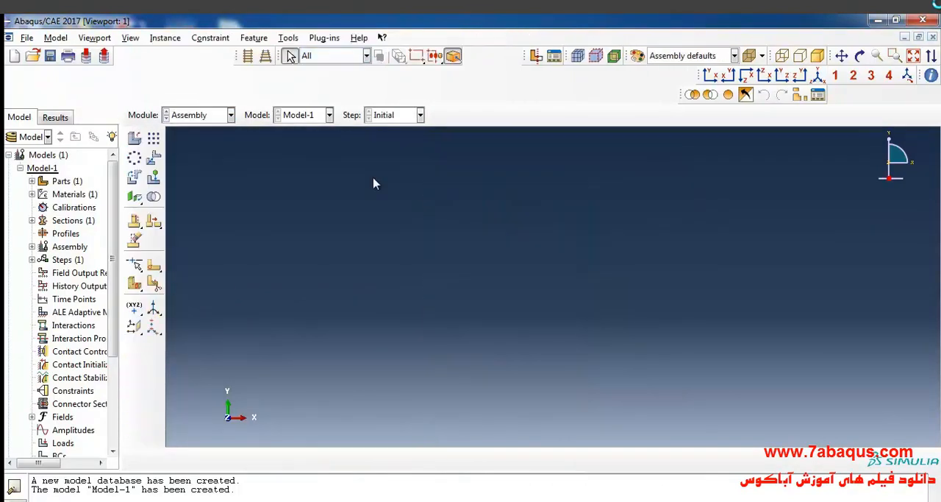
left_click(134, 139)
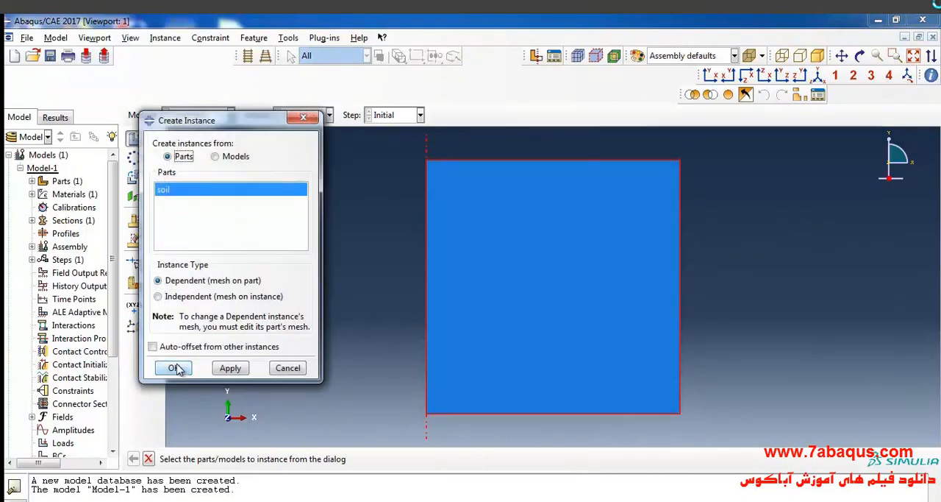
left_click(177, 369)
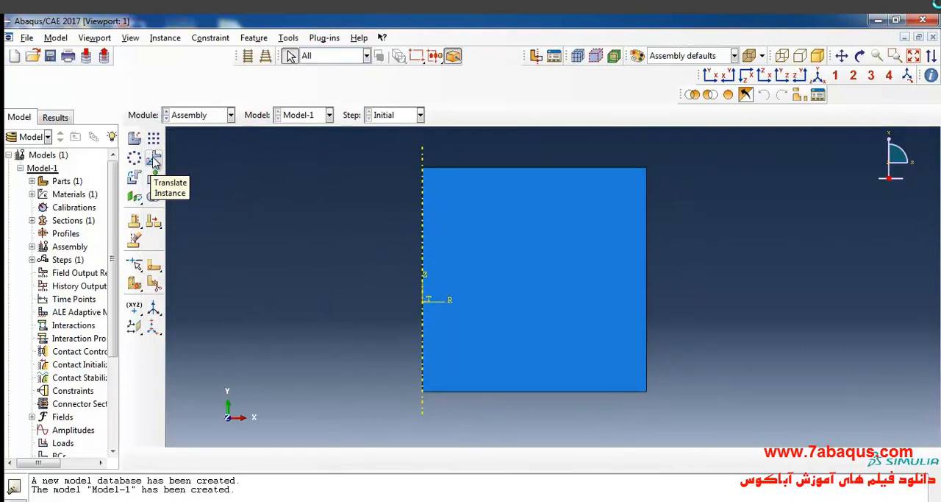
- Translate the soil instance from its lower corner on the symmetry axis to the origin of the assembly coordinate system
left_click(155, 160)
left_click(519, 236)
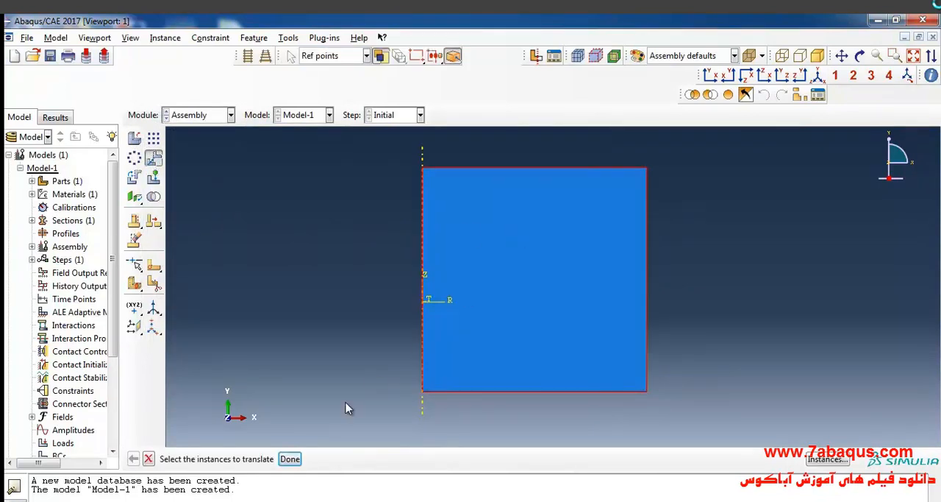
left_click(289, 459)
left_click(423, 392)
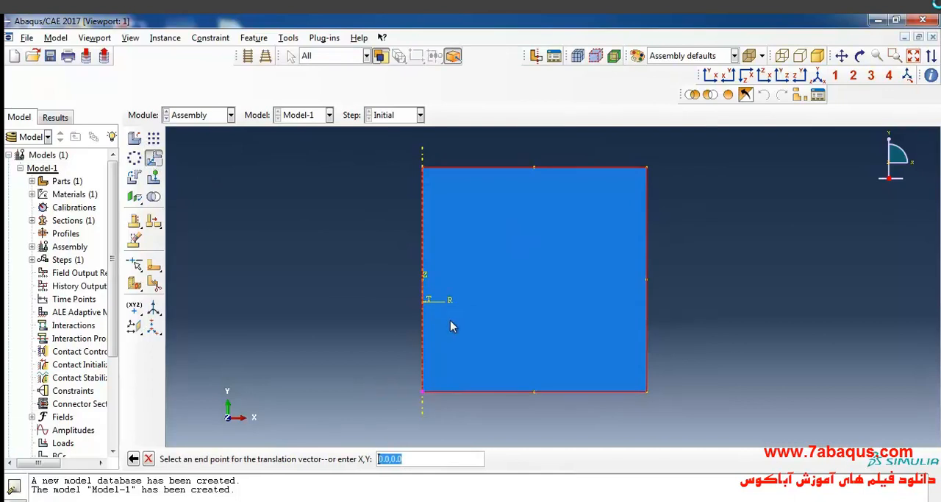
left_click(424, 301)
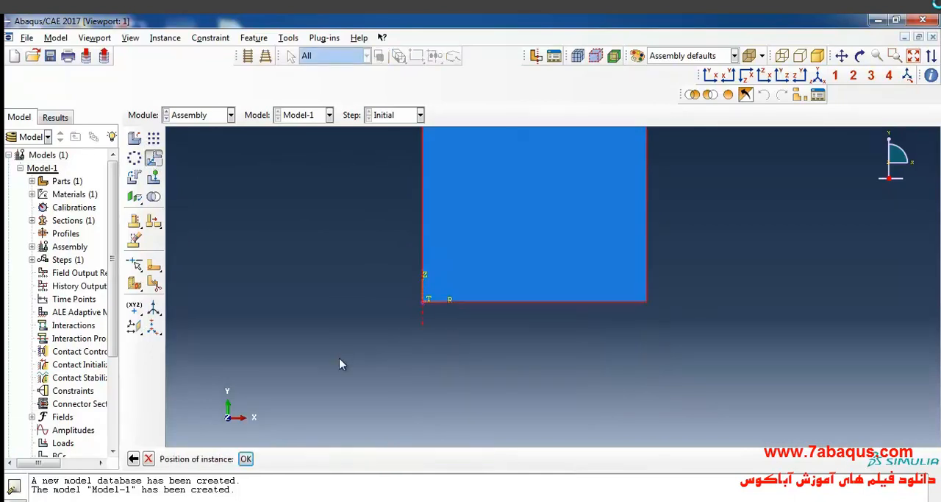
left_click(245, 458)
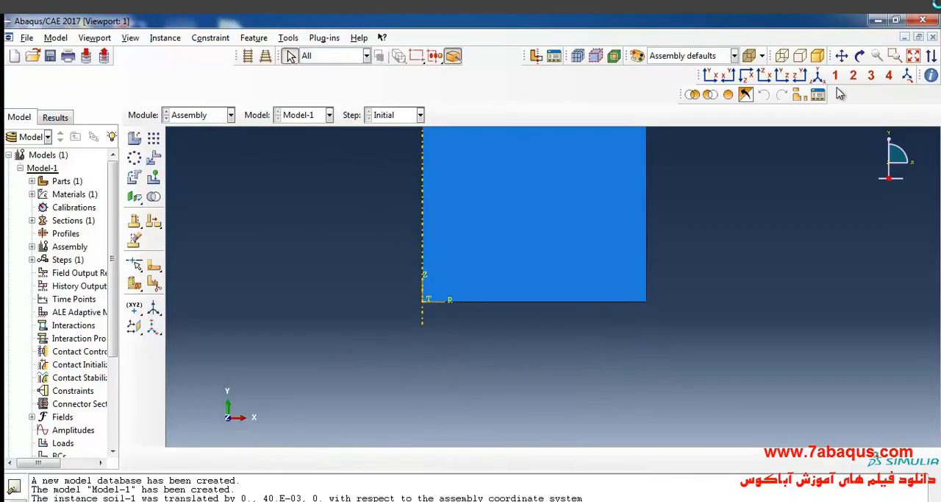
left_click(913, 56)
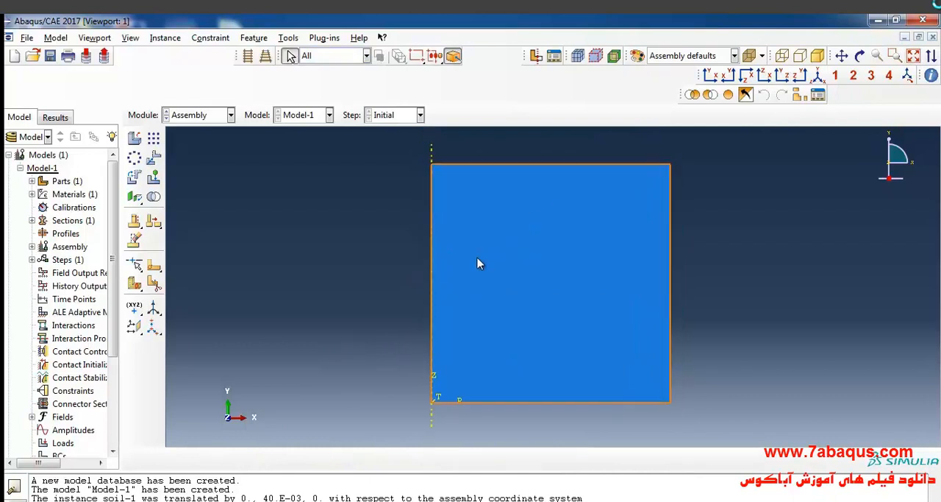
- Enter the Step module and read the textbook's description of the analysis steps below Figure 4.11 in Acrobat Reader
left_click(192, 115)
left_click(181, 169)
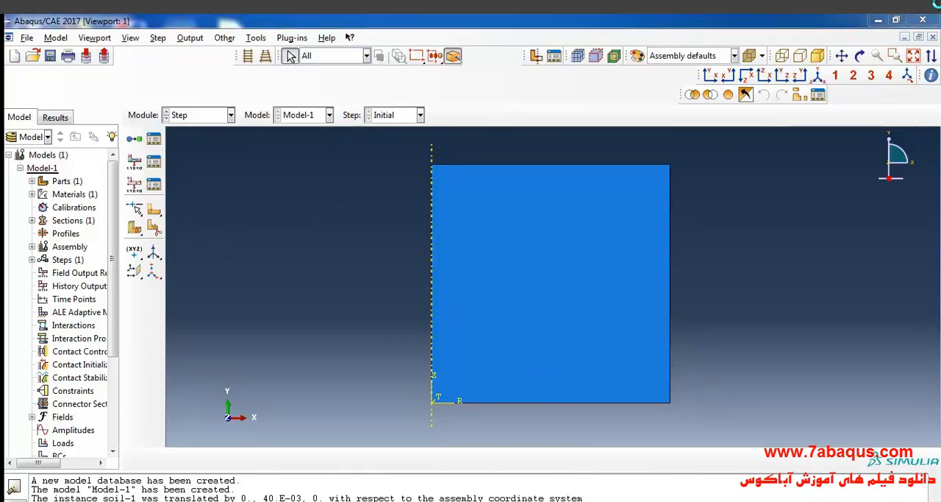
left_click(514, 441)
scroll(468, 306, "down", 7)
scroll(459, 291, "down", 15)
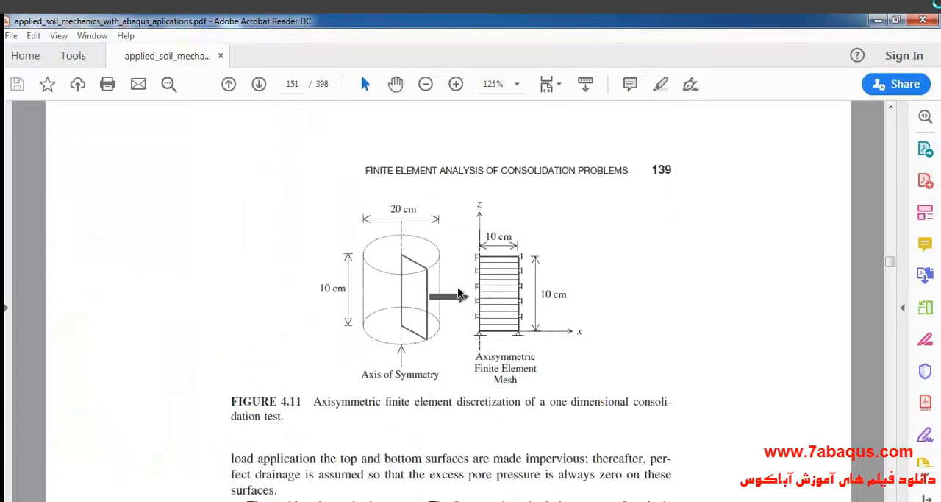
scroll(459, 294, "down", 5)
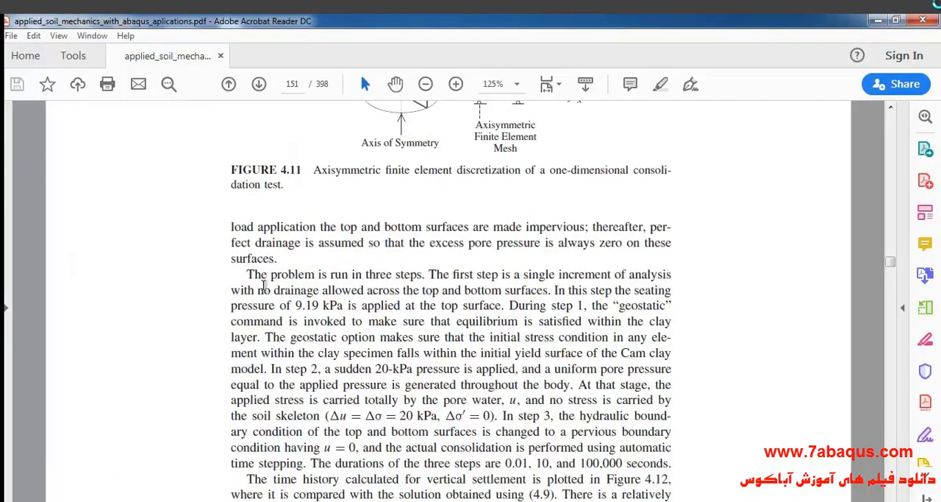
mouse_move(247, 274)
left_mouse_down()
mouse_move(326, 276)
mouse_move(368, 290)
mouse_move(421, 277)
left_mouse_up()
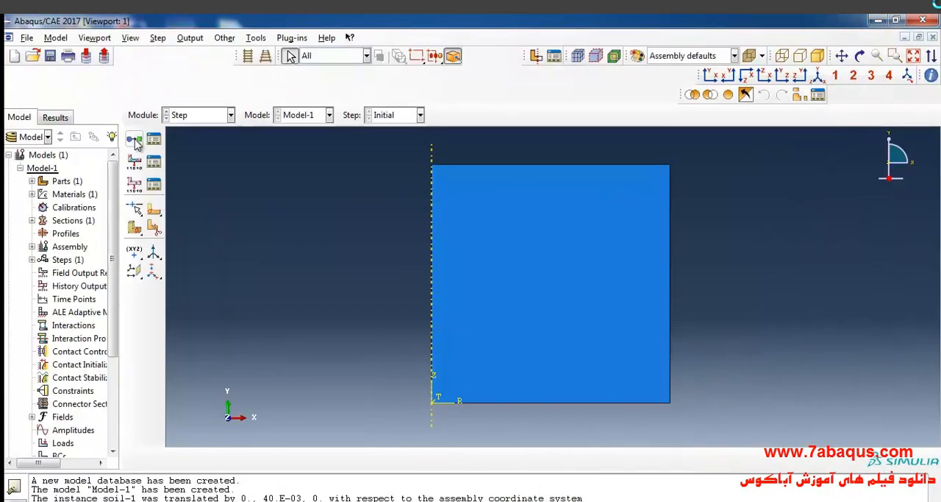
- Create a Geostatic step named Geostatic(seating pressure) after the Initial step
left_click(135, 141)
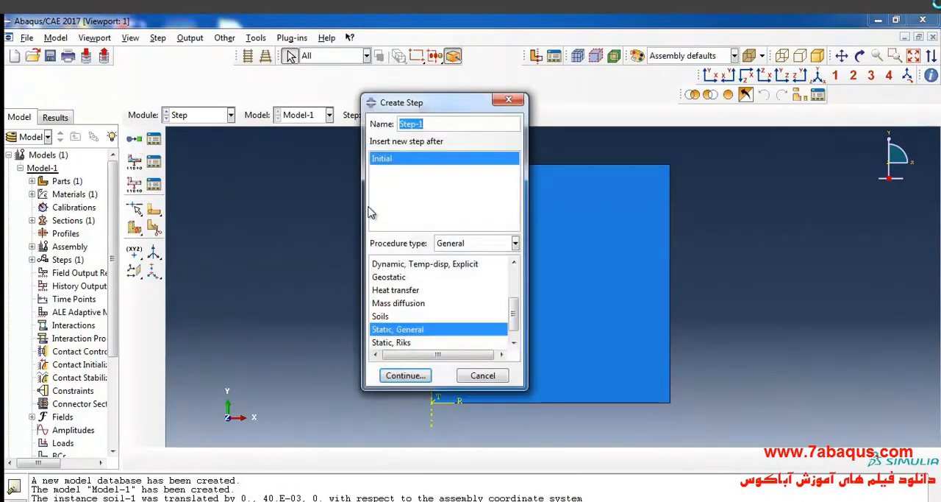
type("G")
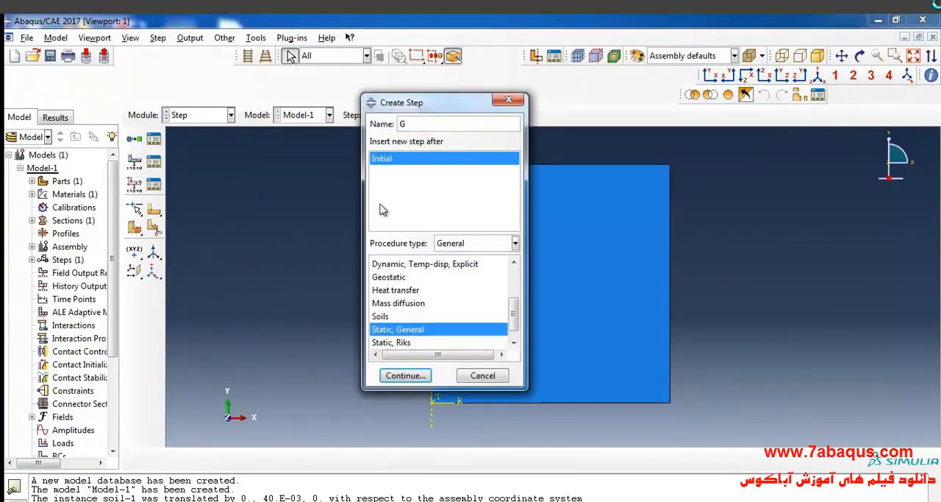
type("eostatic")
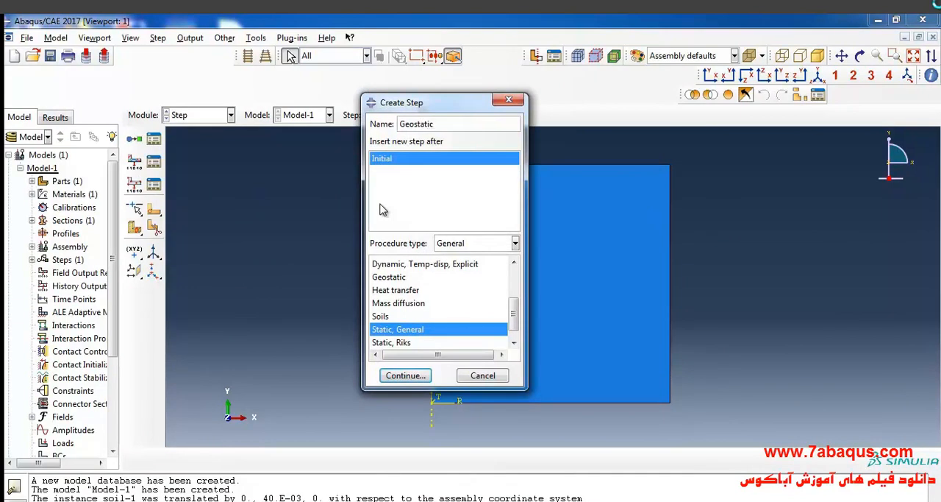
type("(")
type("g pressure")
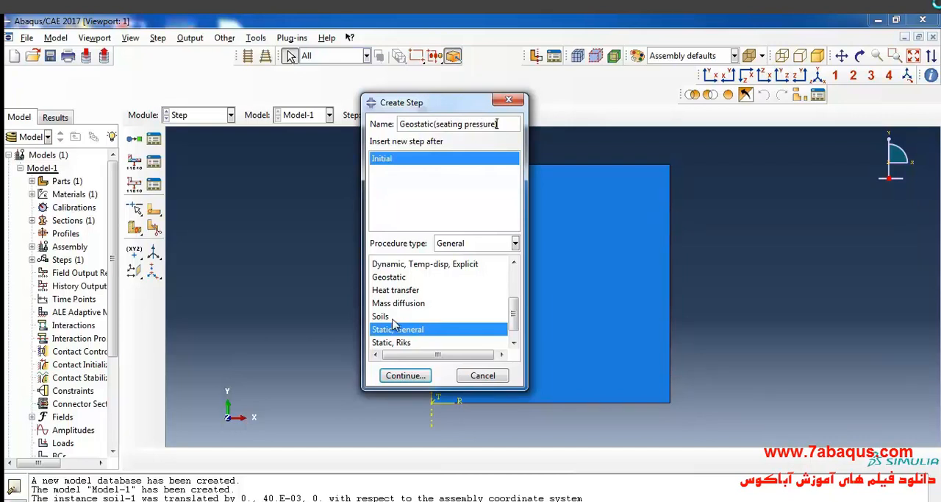
left_click(400, 279)
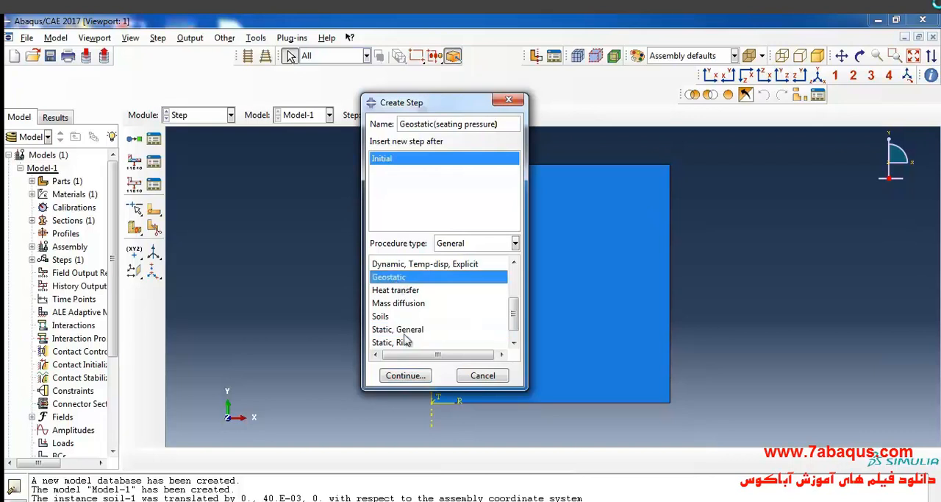
left_click(414, 382)
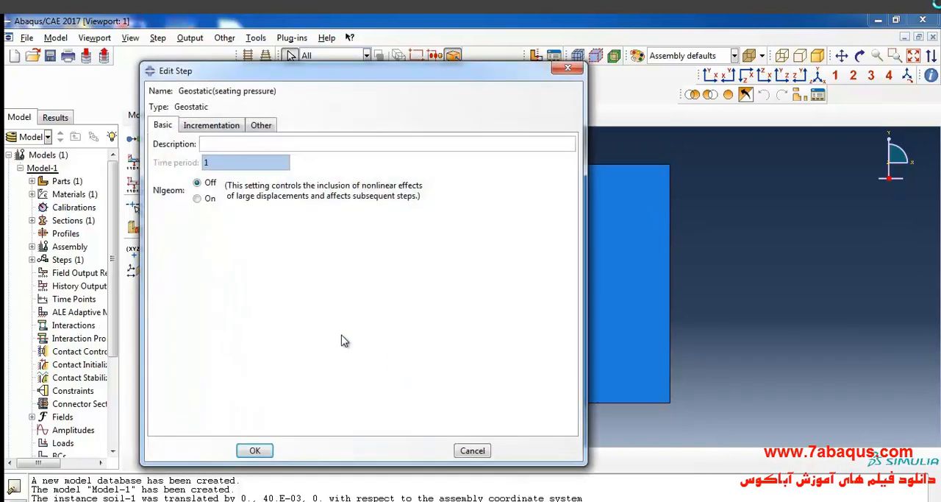
- Turn on Nlgeom and automatic incrementation for the geostatic step, and save it
left_click(198, 199)
left_click(214, 126)
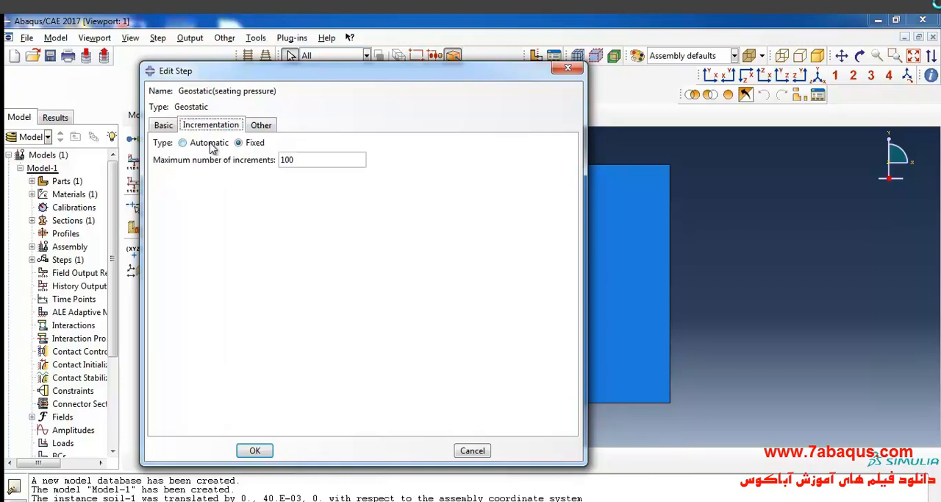
left_click(210, 143)
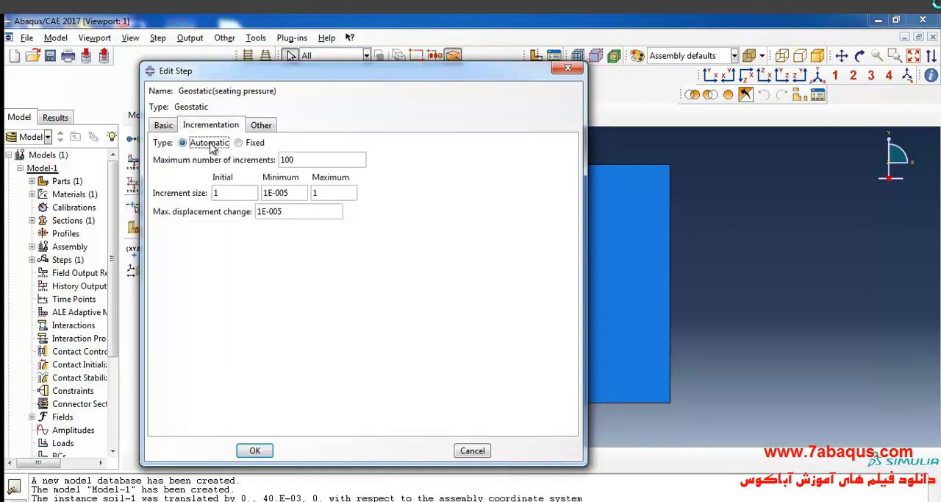
left_click(171, 126)
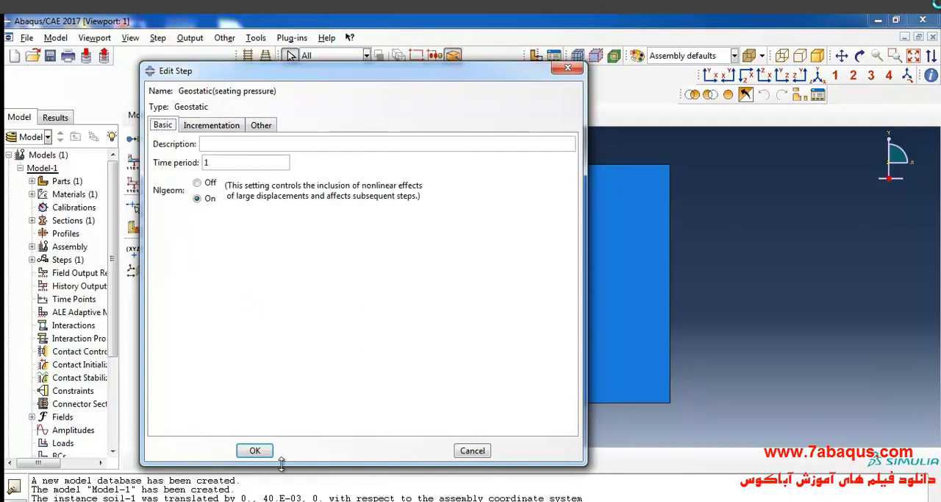
left_click(257, 450)
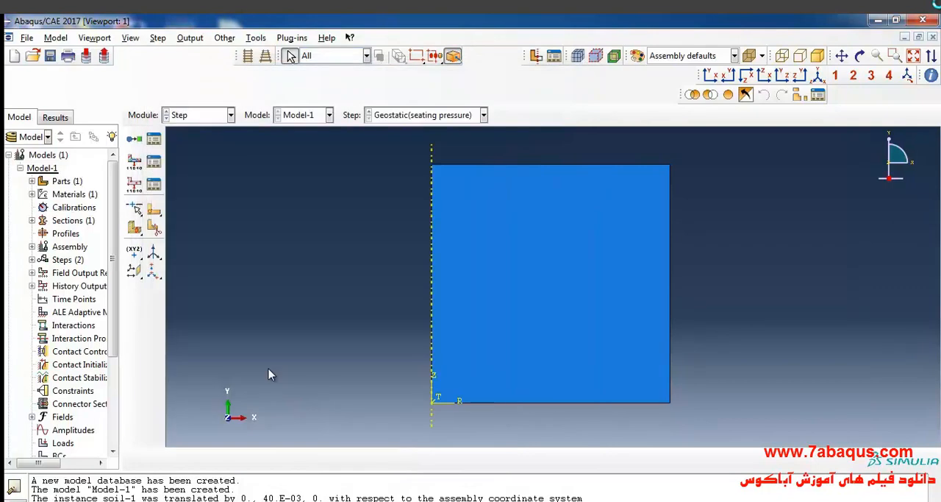
- Create a Soils step named pressure loading after the Geostatic(seating pressure) step
left_click(153, 138)
left_click(437, 243)
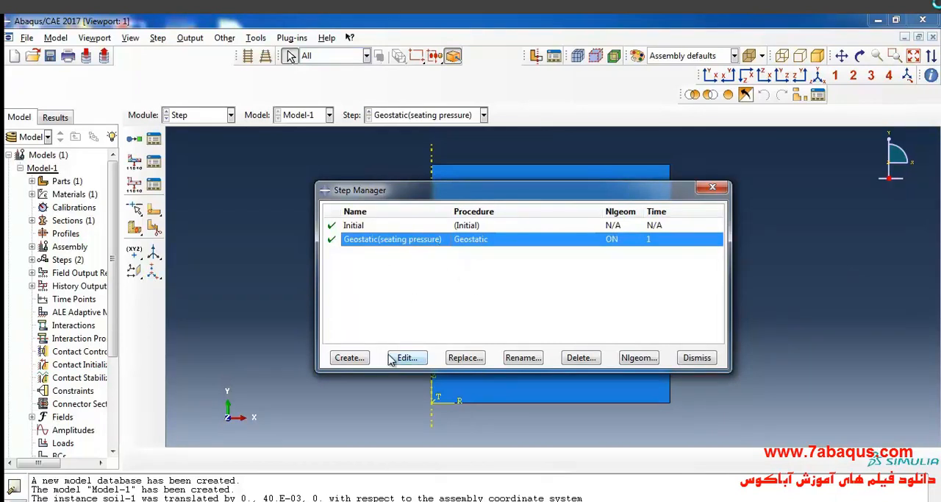
left_click(362, 358)
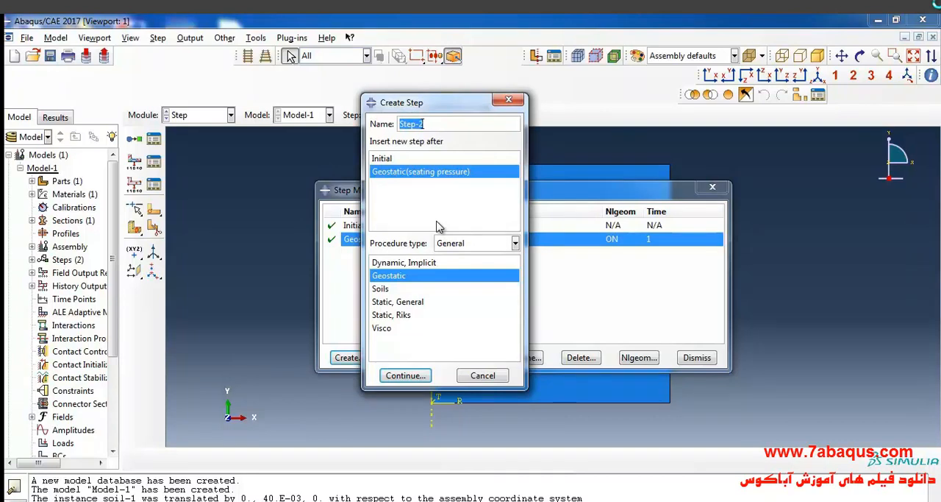
type("pressure loading")
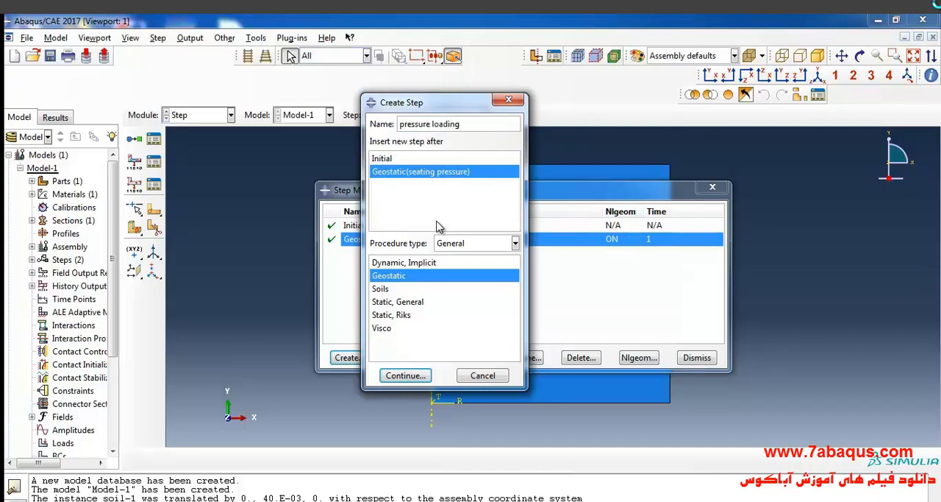
left_click(381, 289)
left_click(406, 375)
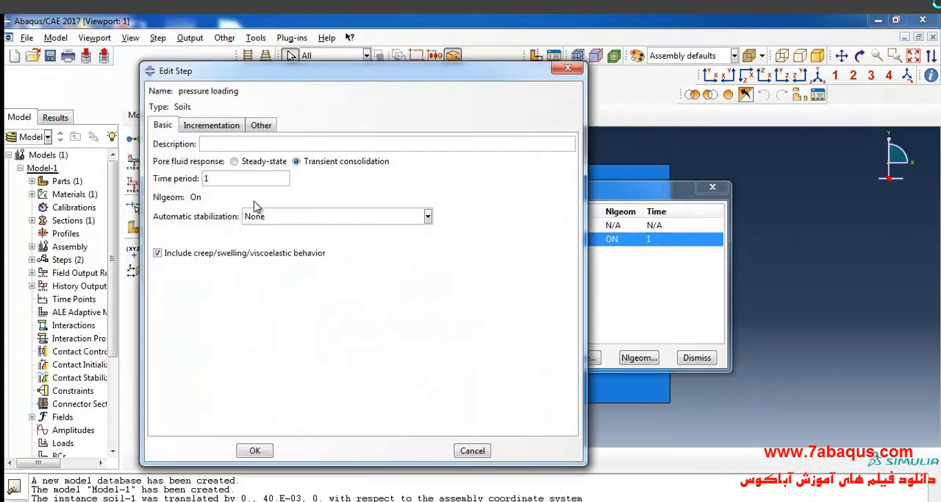
- Look up the second step's duration in the textbook and set the pressure loading step's time period to 10
left_click(655, 501)
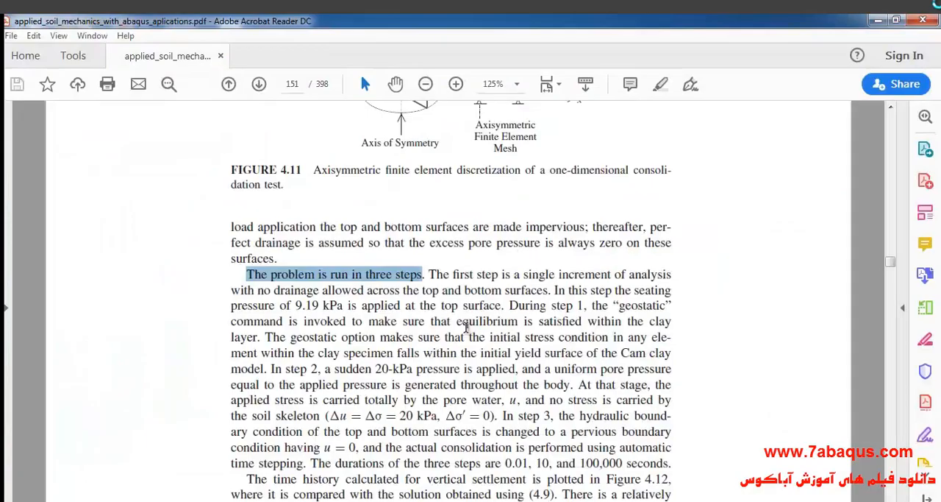
scroll(406, 320, "down", 4)
scroll(402, 320, "up", 2)
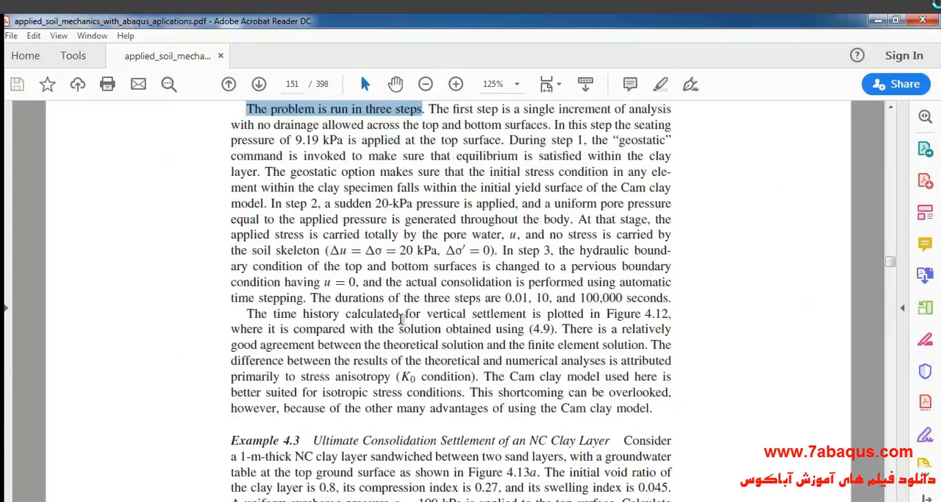
left_click_drag(536, 297, 552, 297)
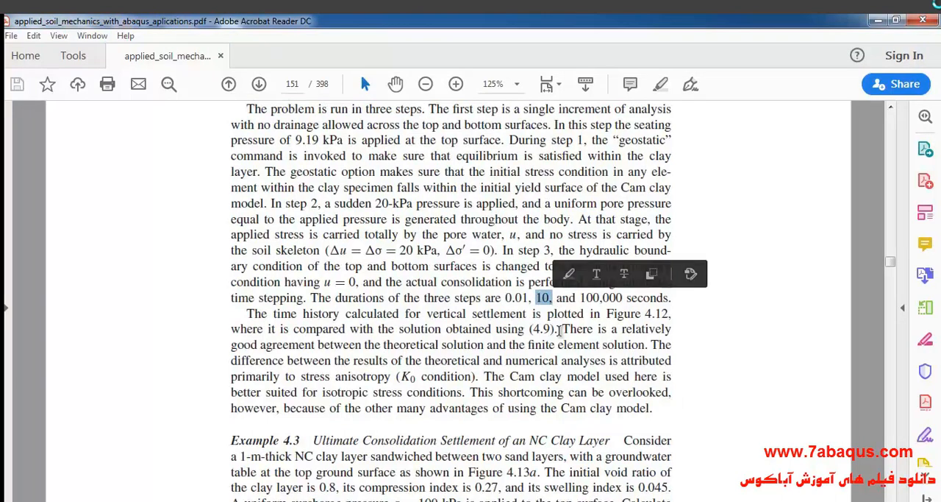
left_click(617, 501)
left_click(271, 177)
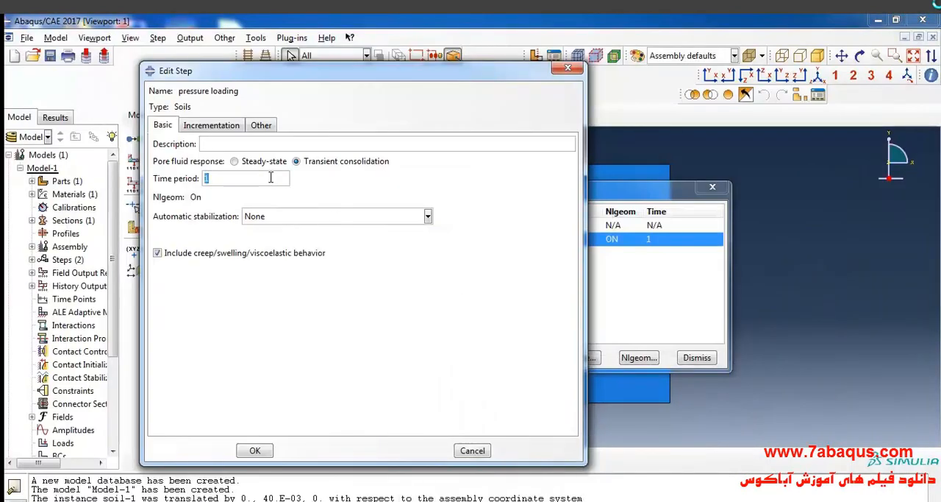
type("0")
- Disable the creep strain error tolerance, set the maximum pore pressure change per increment to 21000, and use unsymmetric matrix storage
left_click(220, 127)
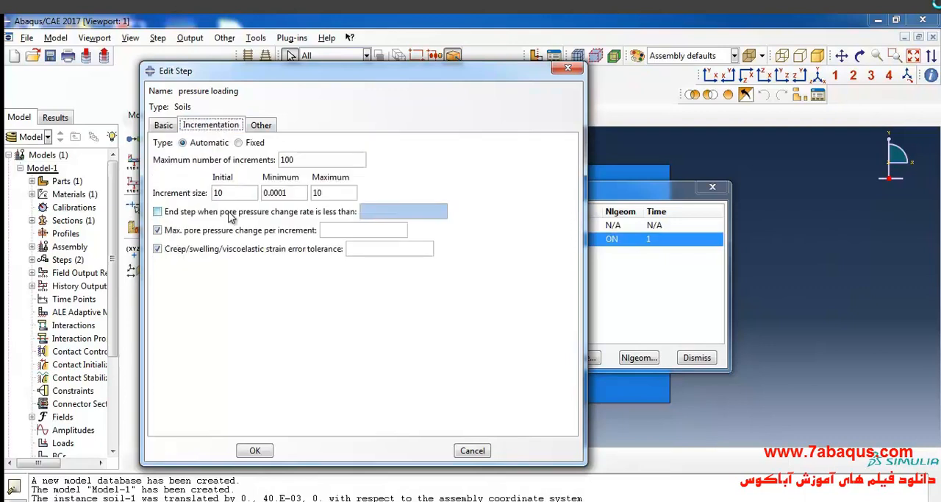
left_click(229, 252)
left_click(359, 229)
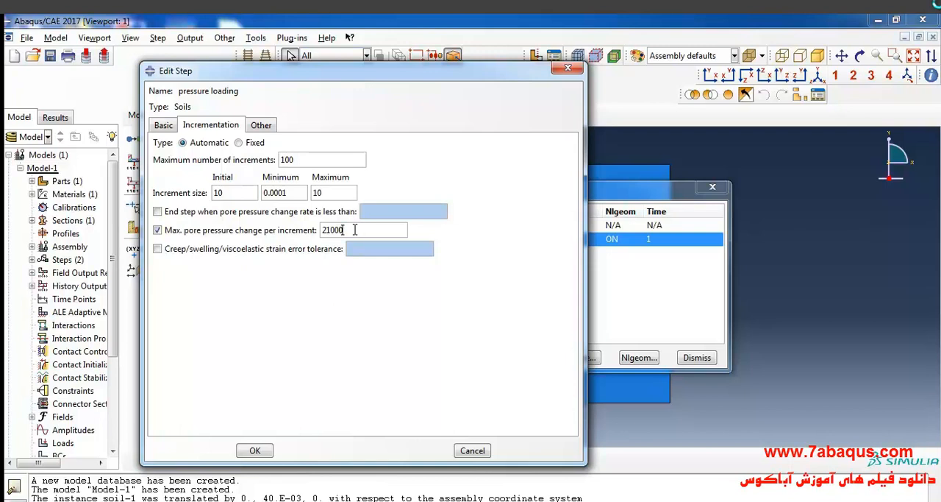
left_click(266, 126)
left_click(342, 175)
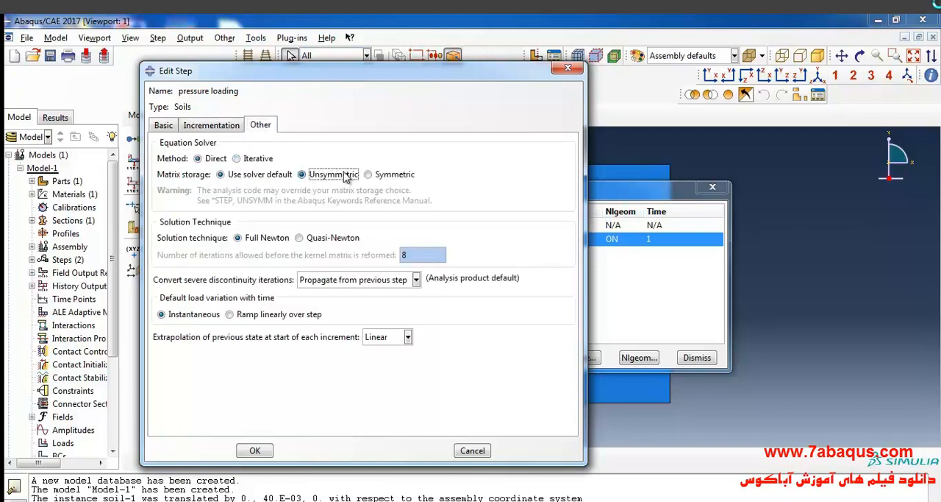
- Edit the initial increment size of the pressure loading step and save the step
left_click(215, 126)
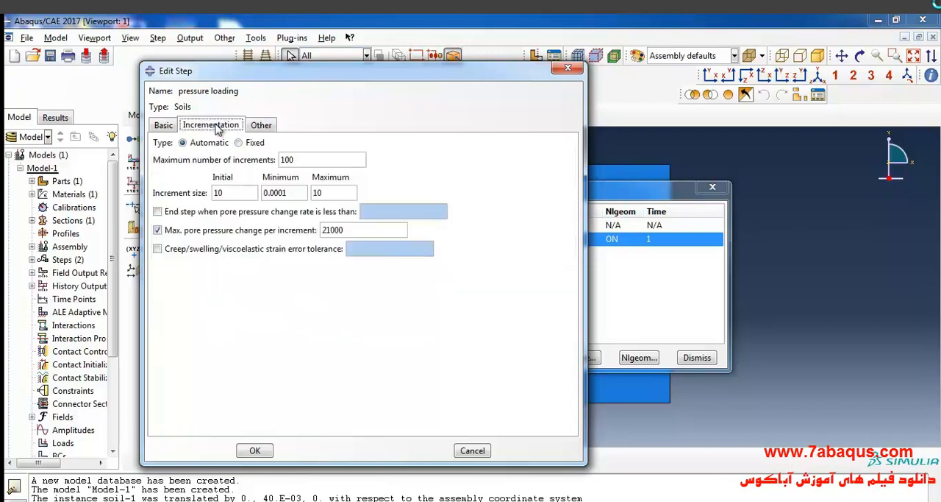
double_click(232, 196)
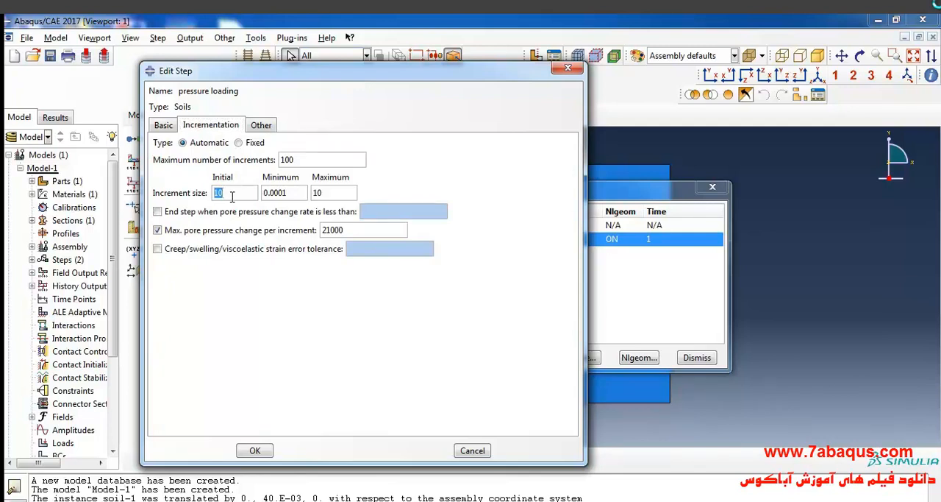
left_click(259, 450)
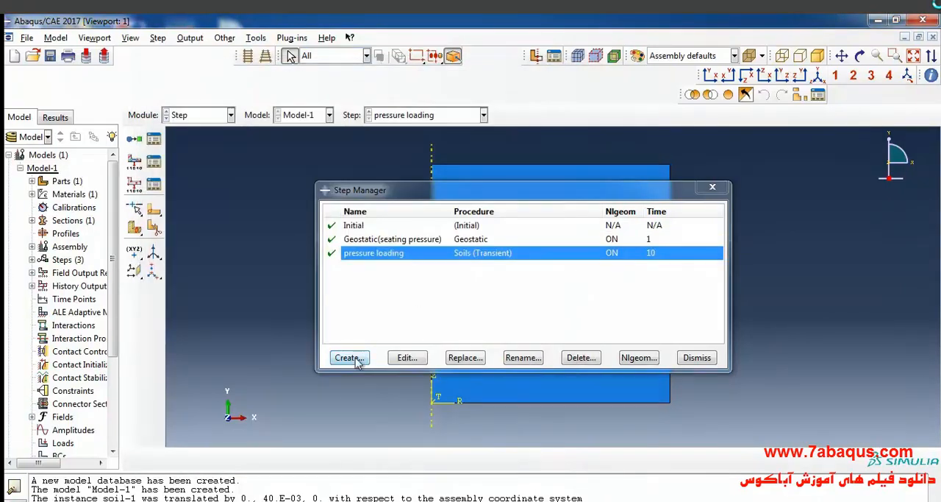
- Create a Soils step named consolidation after the pressure loading step
left_click(348, 357)
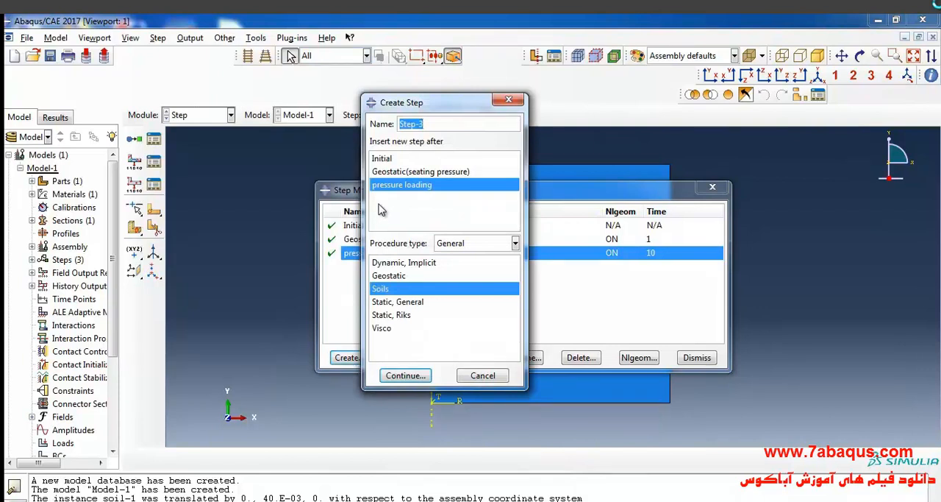
type("consolidation")
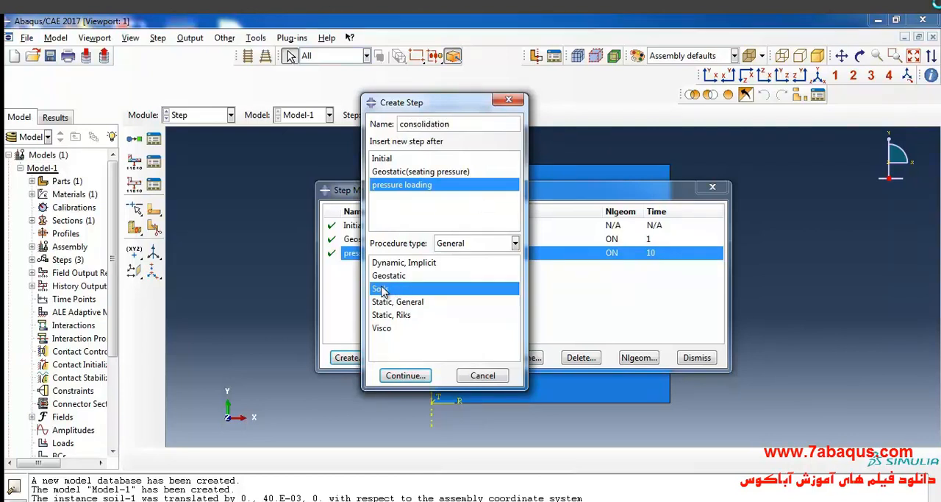
left_click(403, 375)
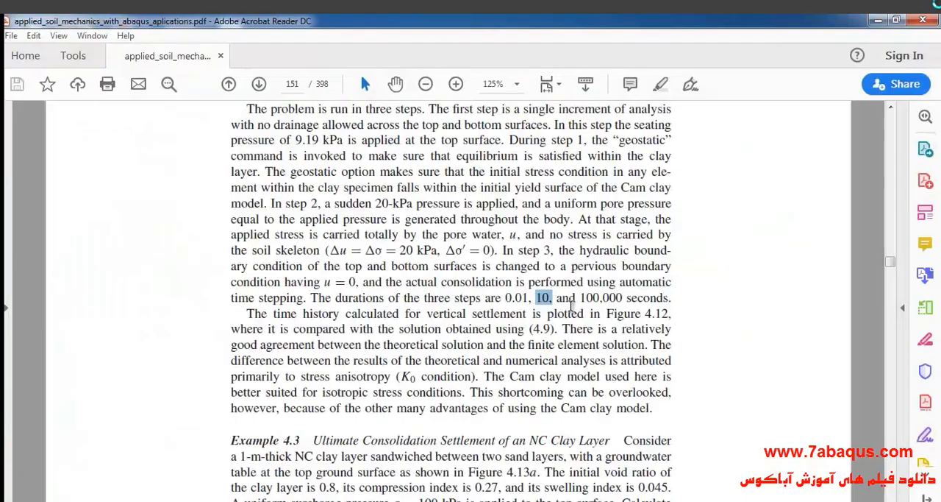
- Look up the third step's duration in the textbook and set the consolidation step's time period to 100000
left_click_drag(581, 298, 670, 298)
mouse_move(616, 500)
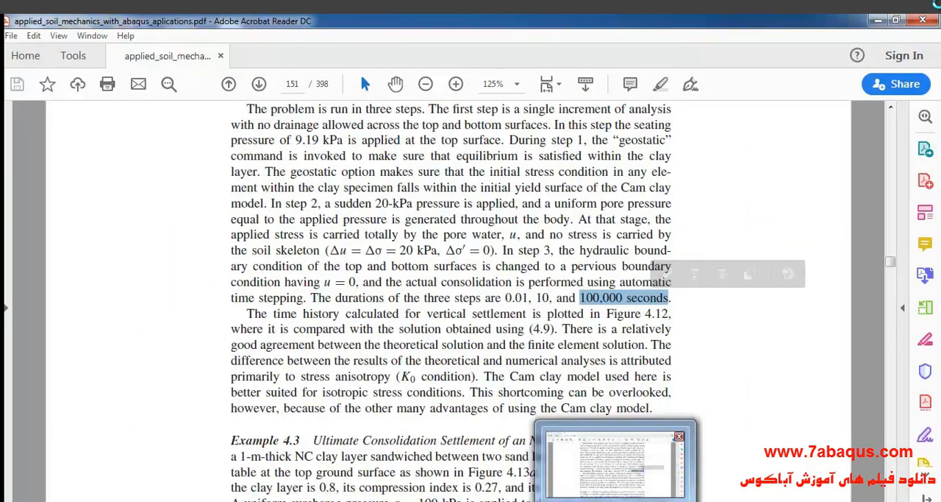
left_click(617, 474)
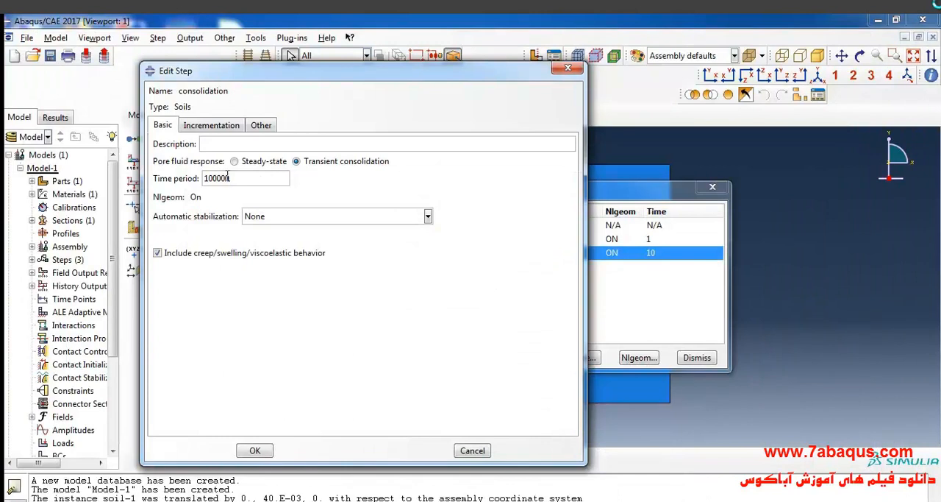
- Allow 1000 increments with initial size 100, disable the creep strain error tolerance, and set the maximum pore pressure change per increment to 17000
left_click(236, 125)
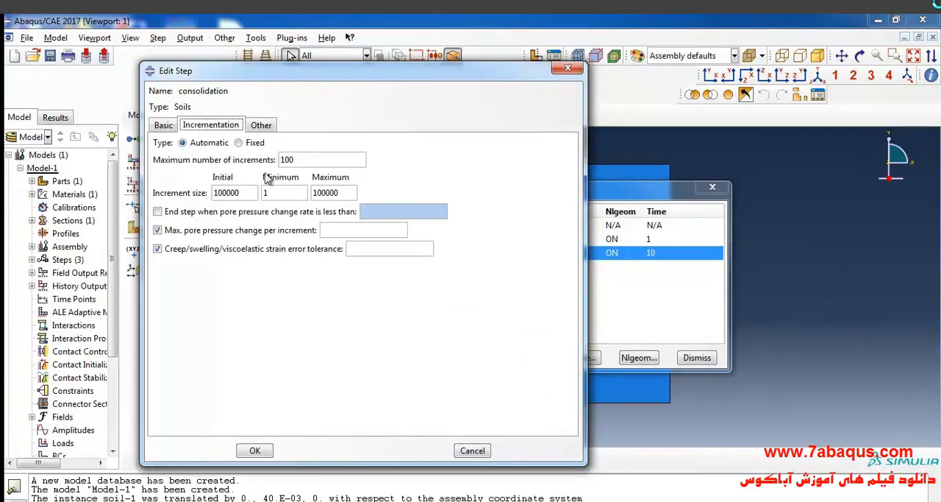
left_click(308, 162)
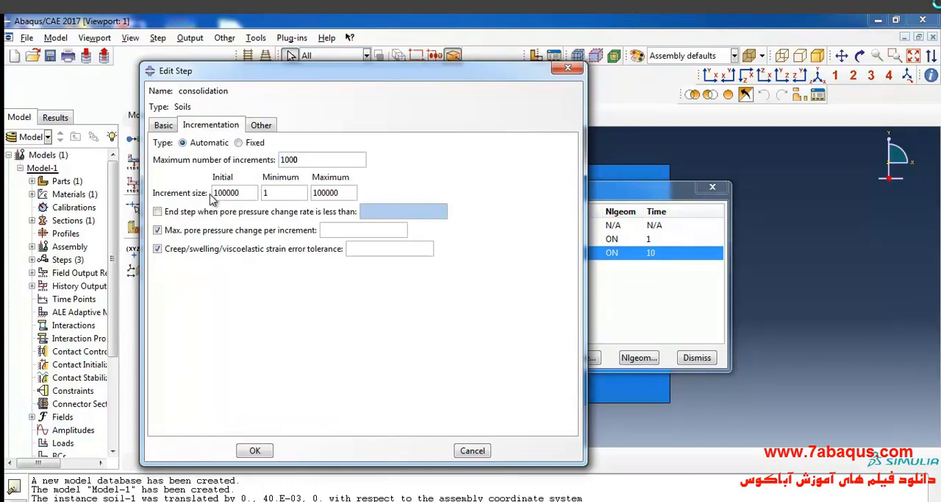
double_click(248, 192)
type("1")
left_click(247, 248)
left_click(384, 232)
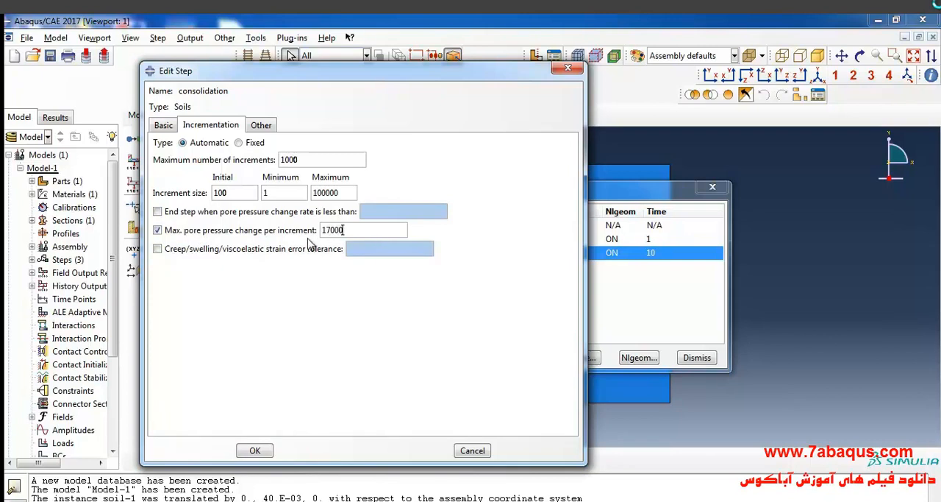
- Use unsymmetric matrix storage for the consolidation step, save it, and close the Step Manager
left_click(263, 125)
left_click(331, 177)
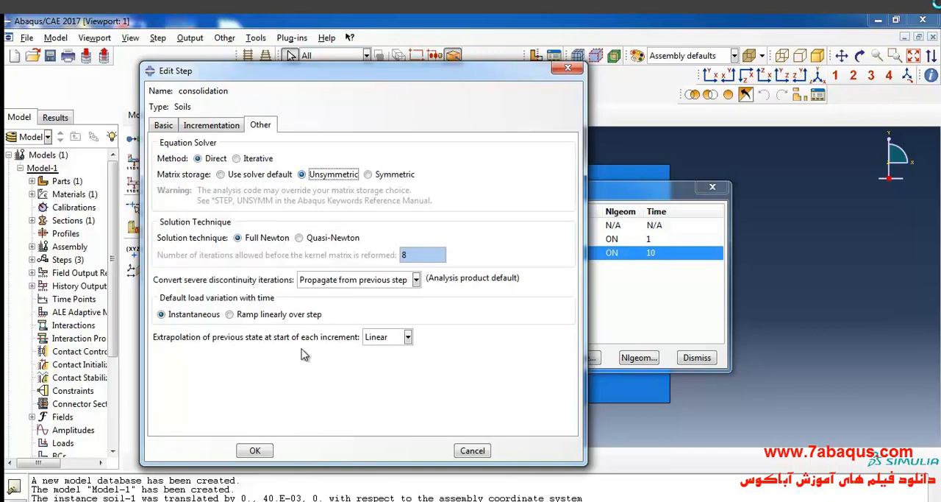
left_click(255, 450)
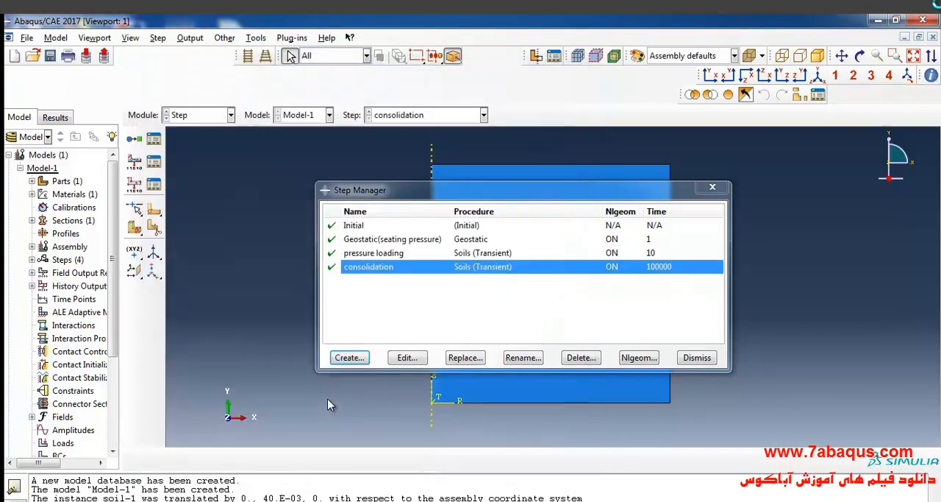
left_click(712, 187)
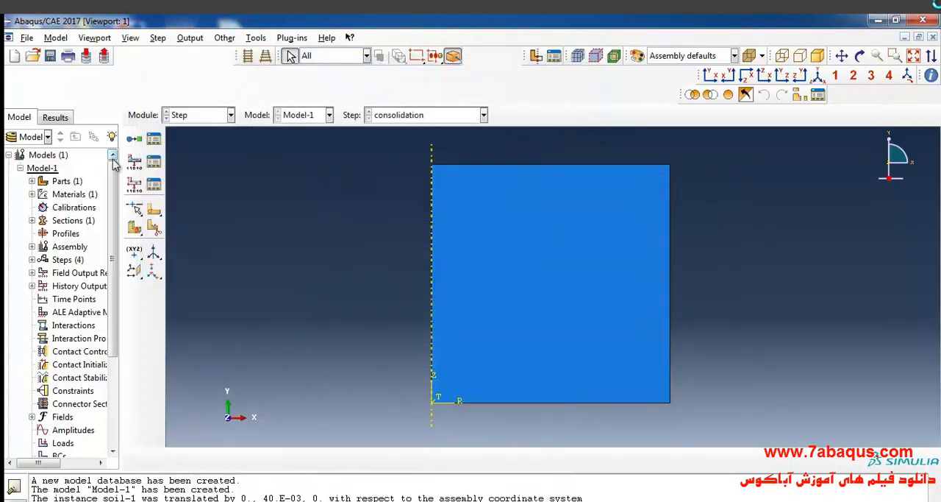
- Save the model database in the temp directory as one-consolidation
left_click(51, 58)
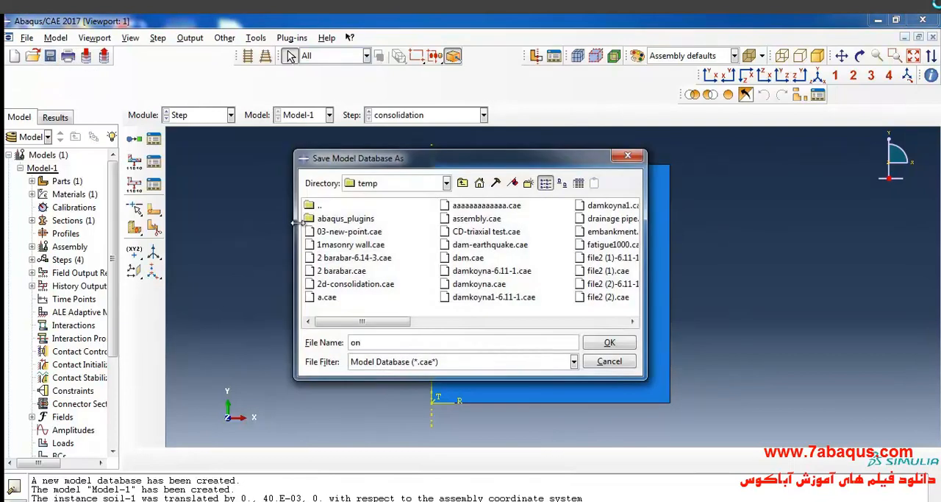
type("one-consolidation")
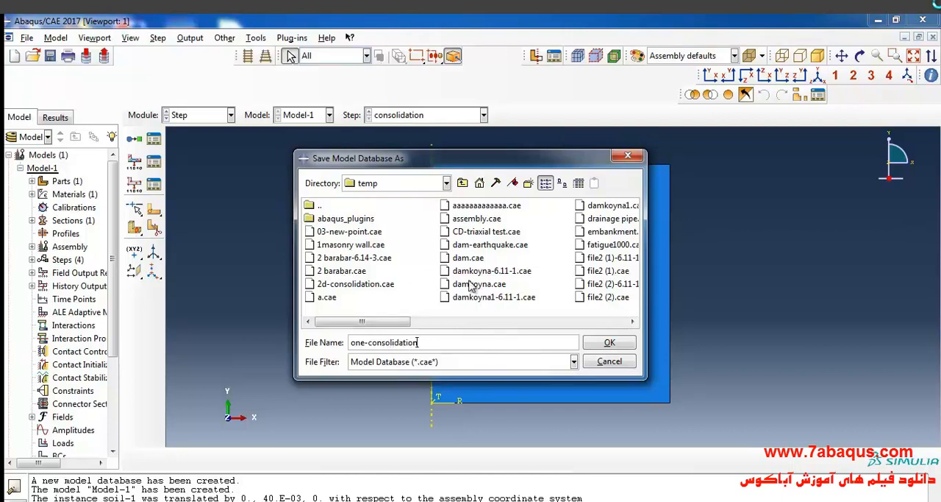
left_click(608, 344)
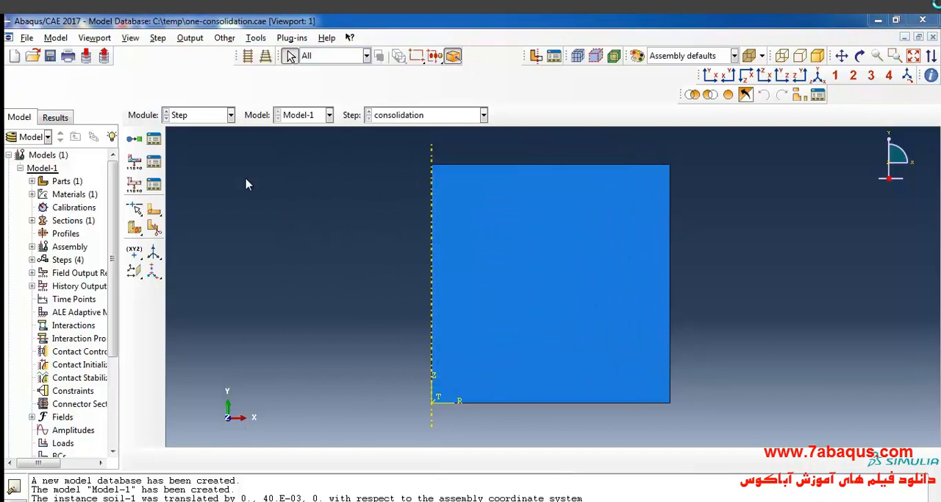
- In the Load module, create a Pressure load in the Geostatic(seating pressure) step on the soil's top edge
left_click(228, 115)
left_click(216, 203)
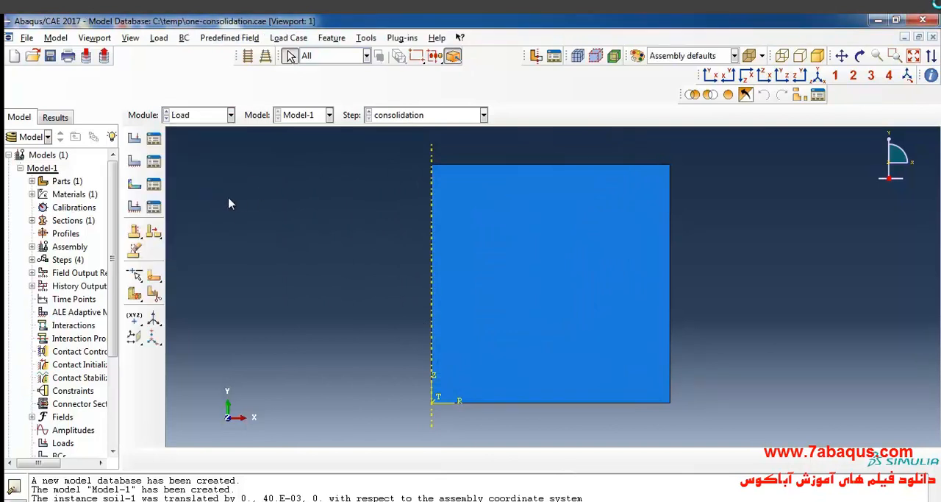
left_click(135, 142)
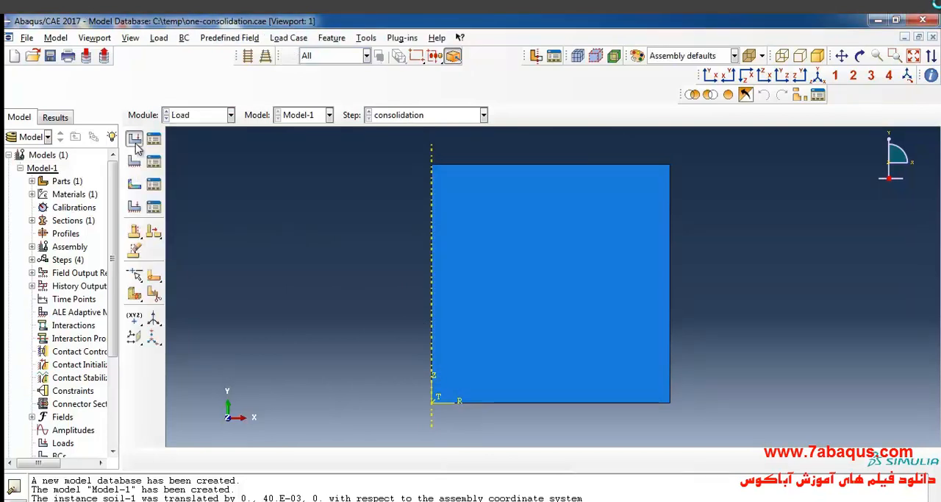
left_click(272, 116)
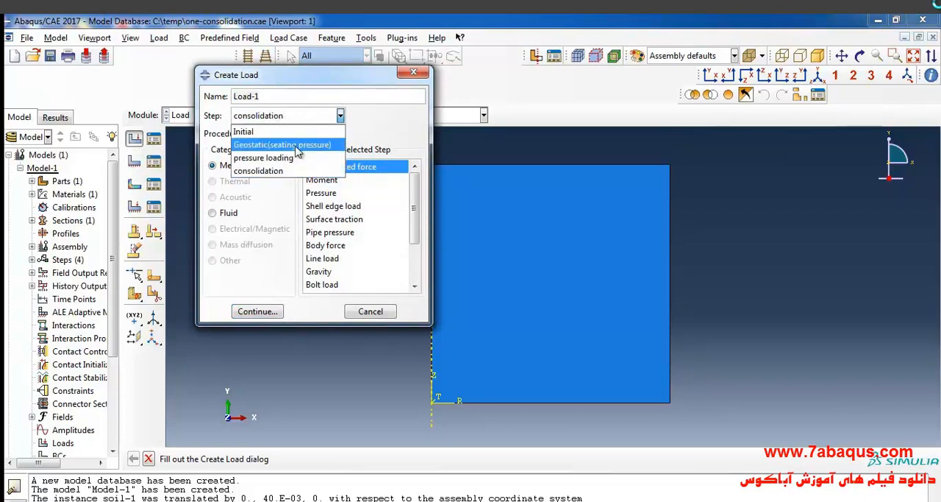
left_click(309, 145)
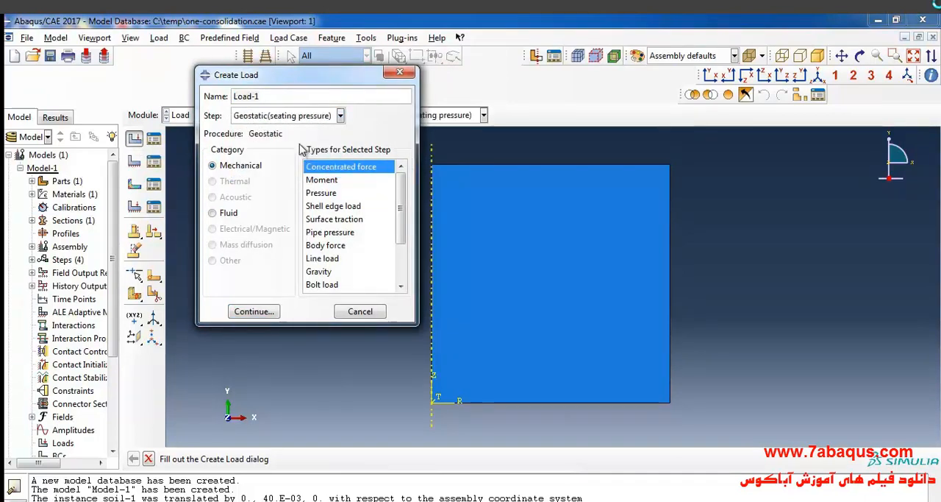
left_click(318, 194)
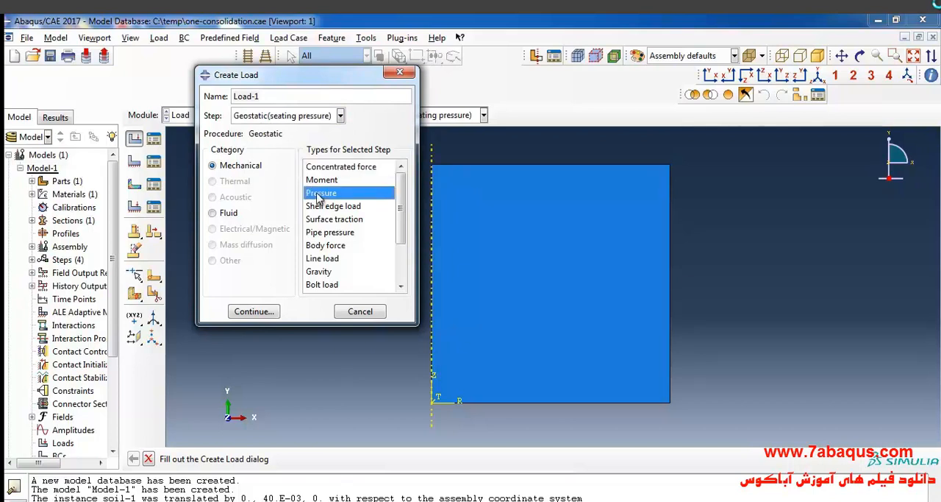
left_click(271, 313)
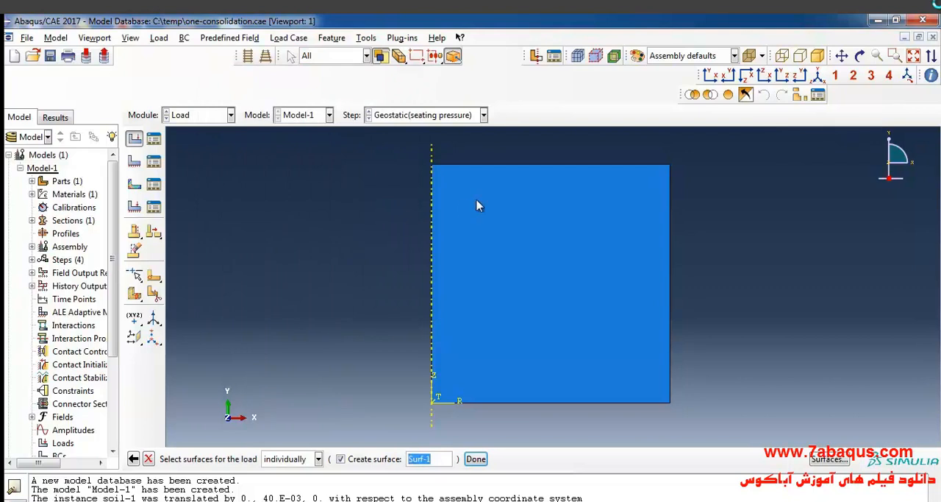
left_click(499, 168)
left_click(476, 459)
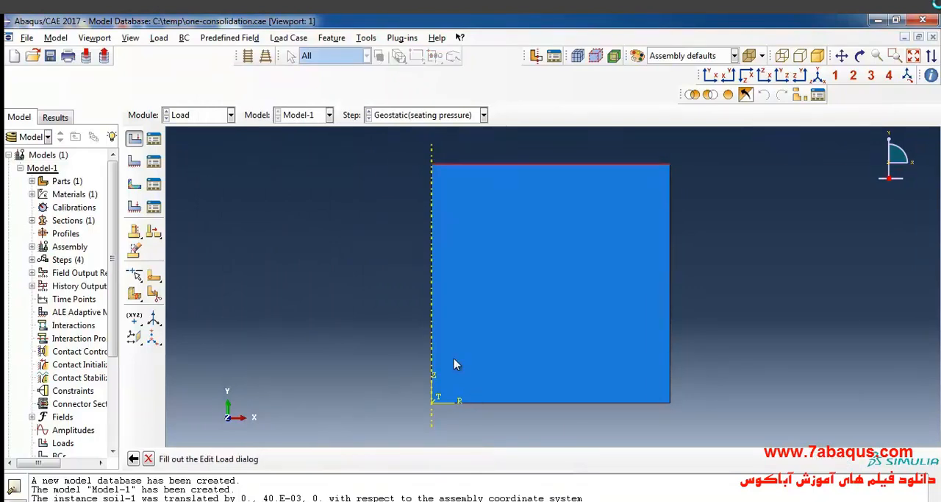
- Look up the seating pressure in the textbook and set the geostatic pressure load's magnitude to 9.19e3
key("alt+Tab")
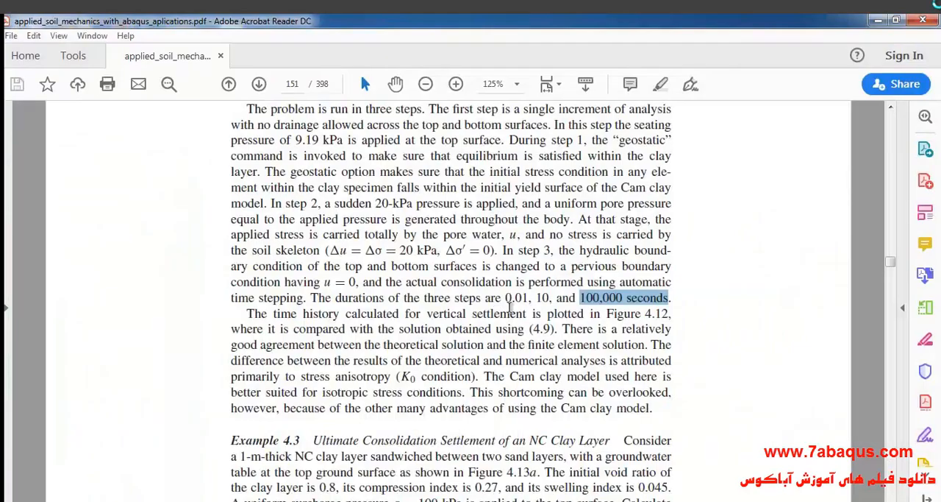
scroll(470, 308, "up", 3)
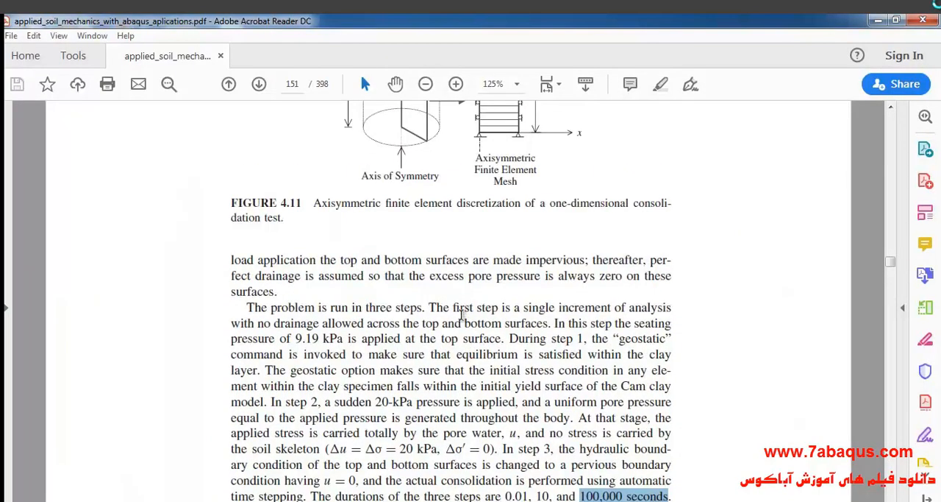
scroll(462, 314, "down", 1)
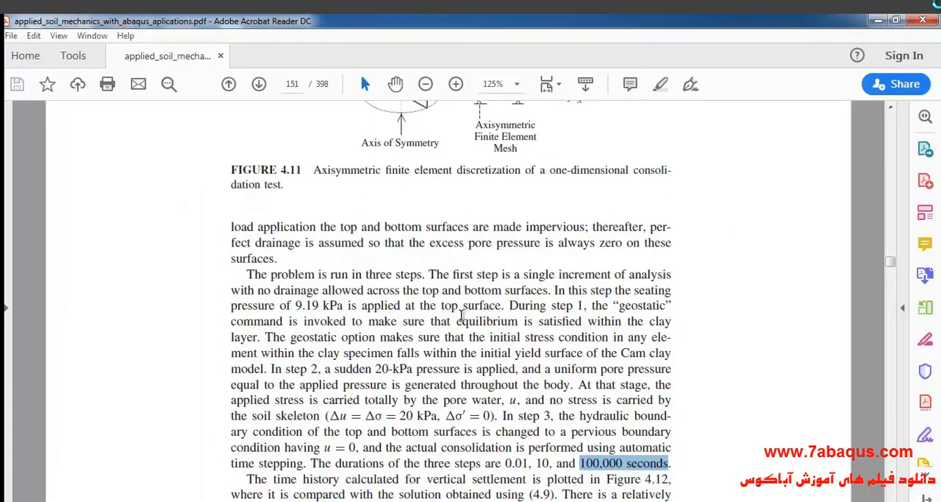
left_click_drag(555, 290, 647, 293)
left_click(255, 305)
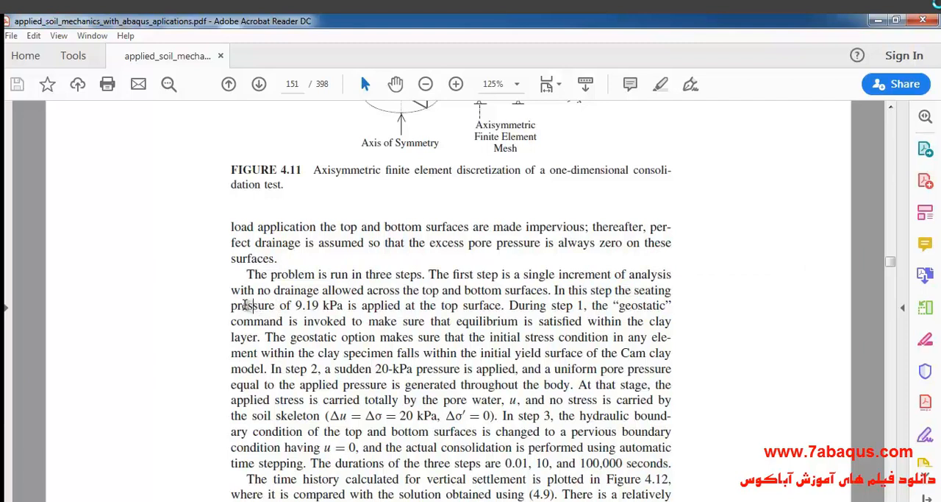
left_click_drag(275, 305, 502, 306)
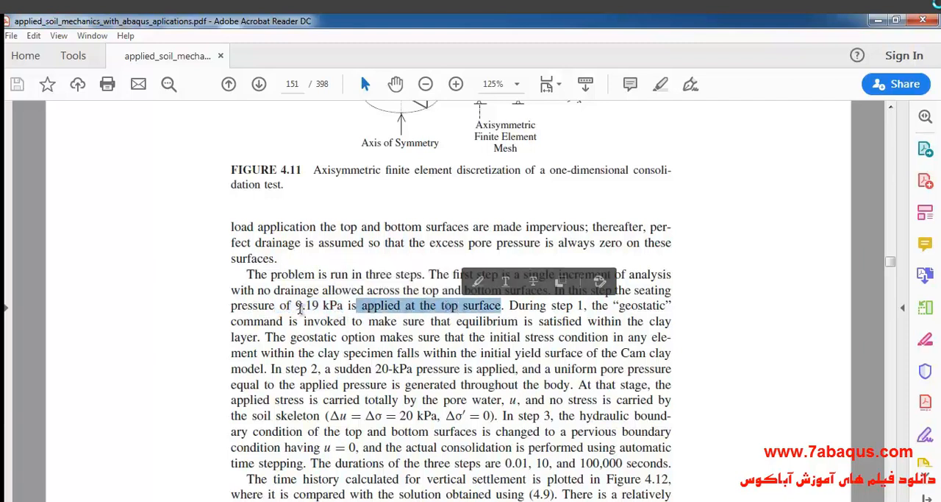
left_click_drag(294, 306, 343, 307)
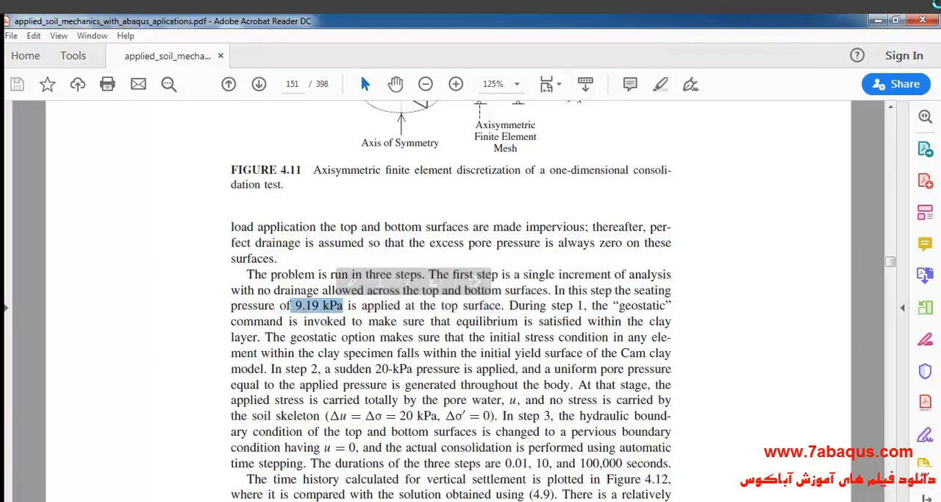
key("alt+Tab")
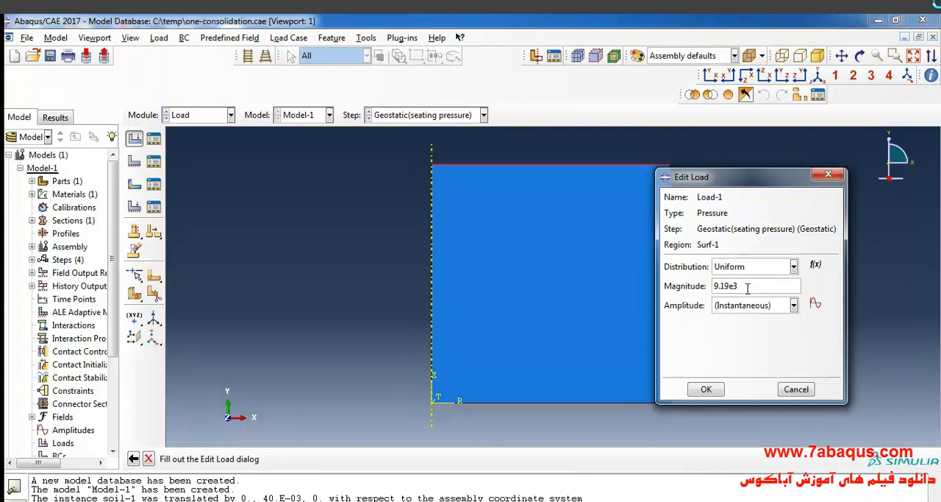
left_click(706, 389)
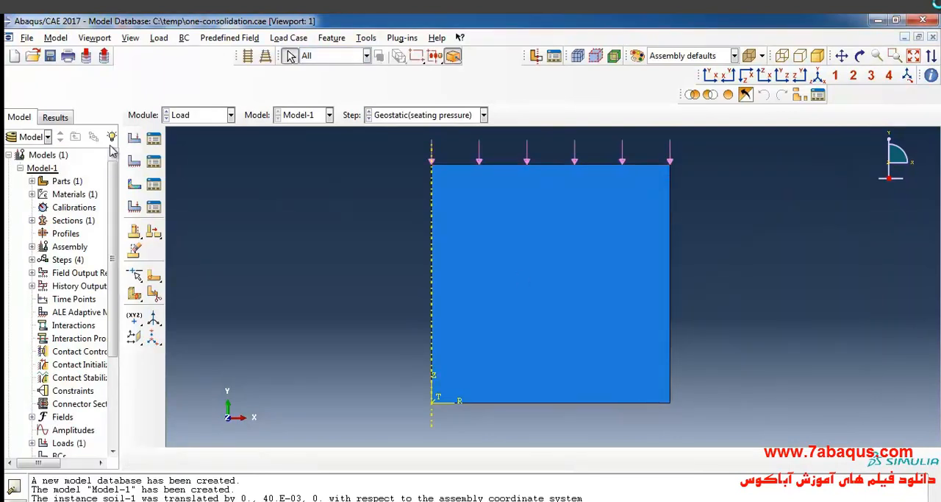
- Create a mechanical Pressure load in the pressure loading step on the soil's top edge
left_click(135, 140)
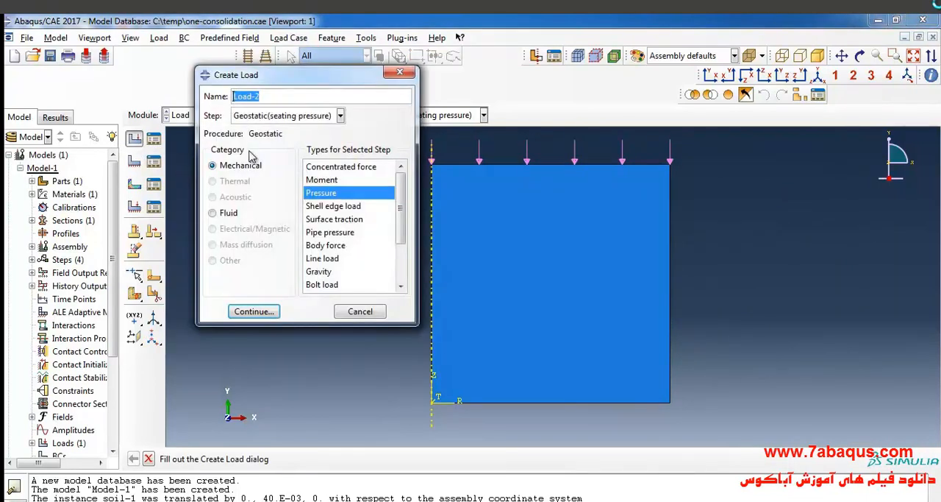
left_click(269, 117)
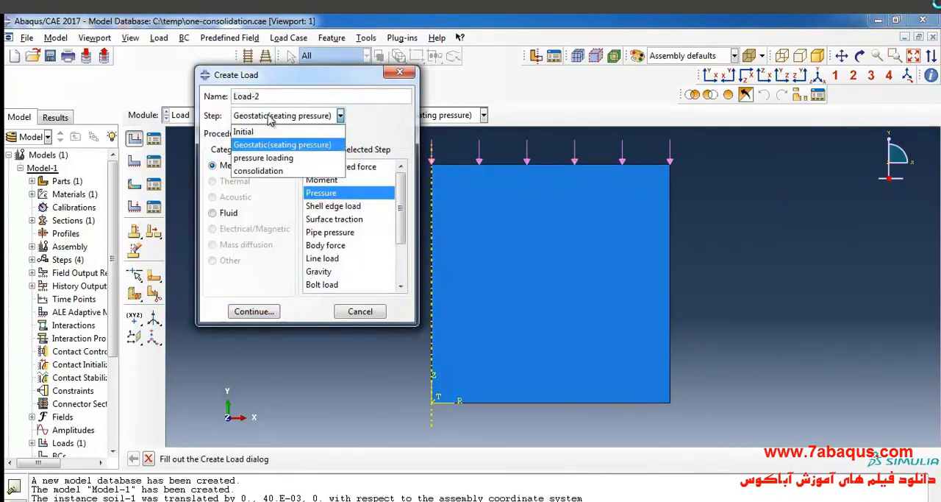
left_click(284, 161)
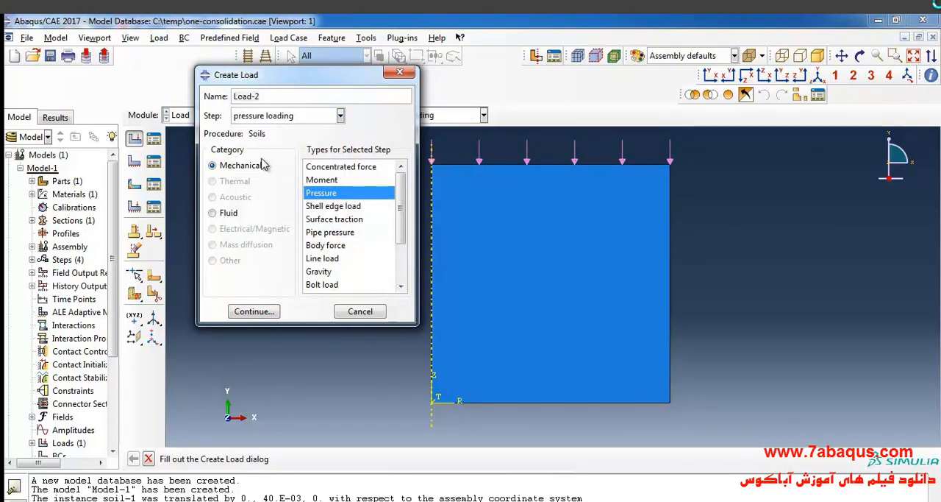
left_click(253, 312)
left_click(500, 165)
left_click(476, 459)
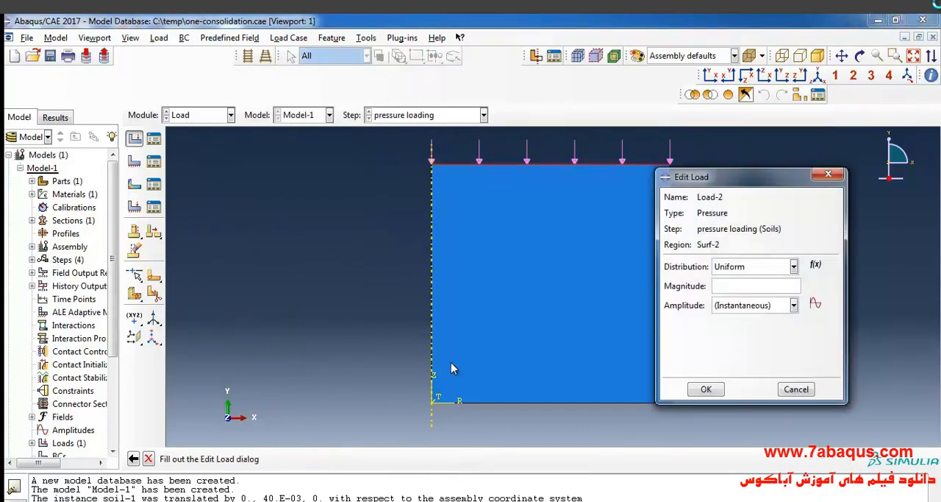
- Look up the step 2 pressure in the textbook and set the new load's magnitude to 20000 with Instantaneous amplitude
key("alt+Tab")
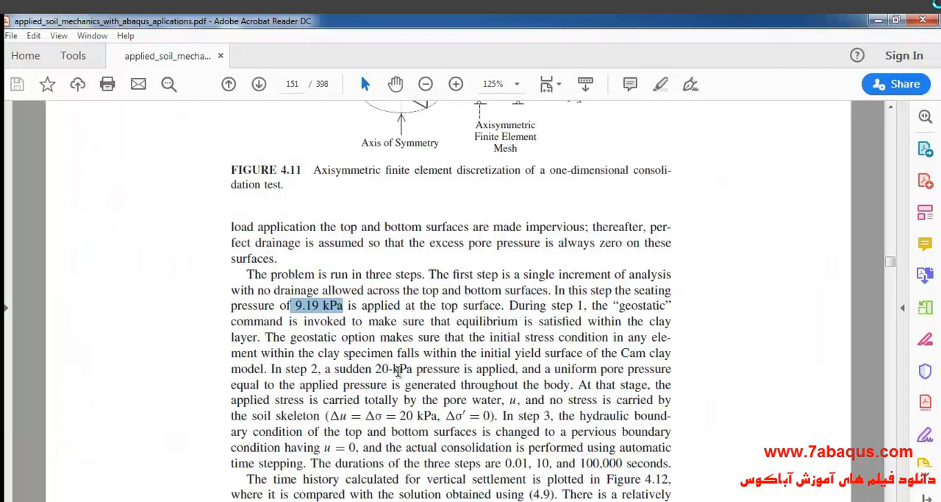
left_click_drag(325, 370, 498, 372)
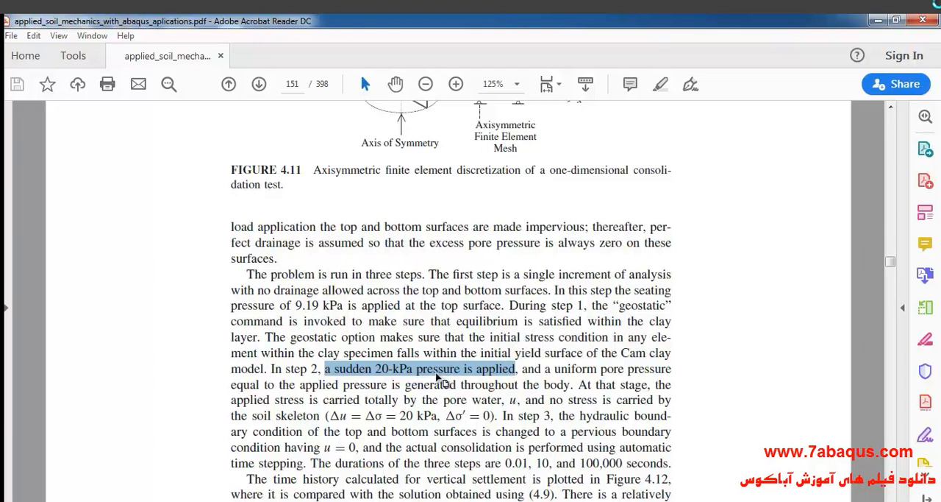
left_click(614, 500)
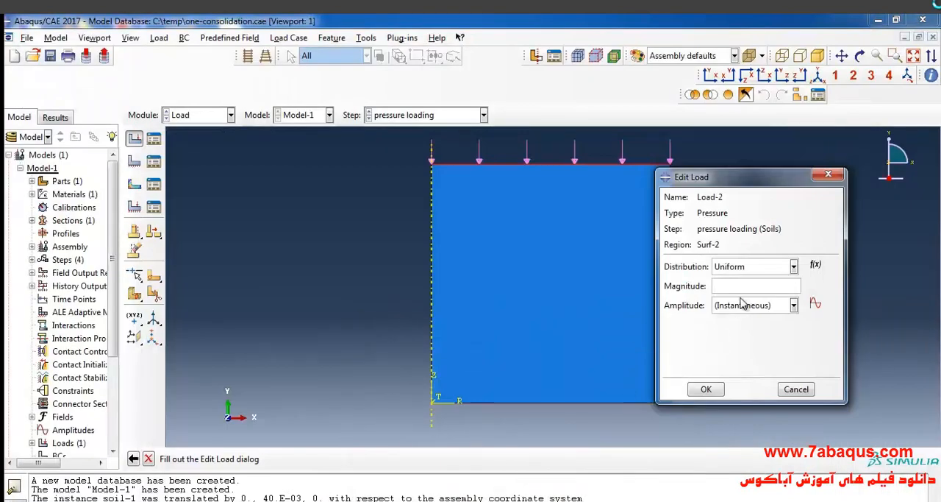
type("0000")
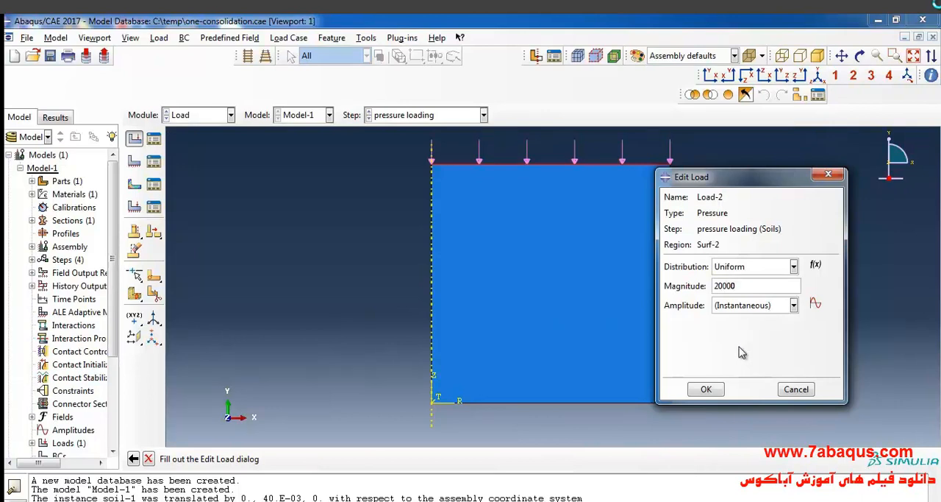
left_click(743, 309)
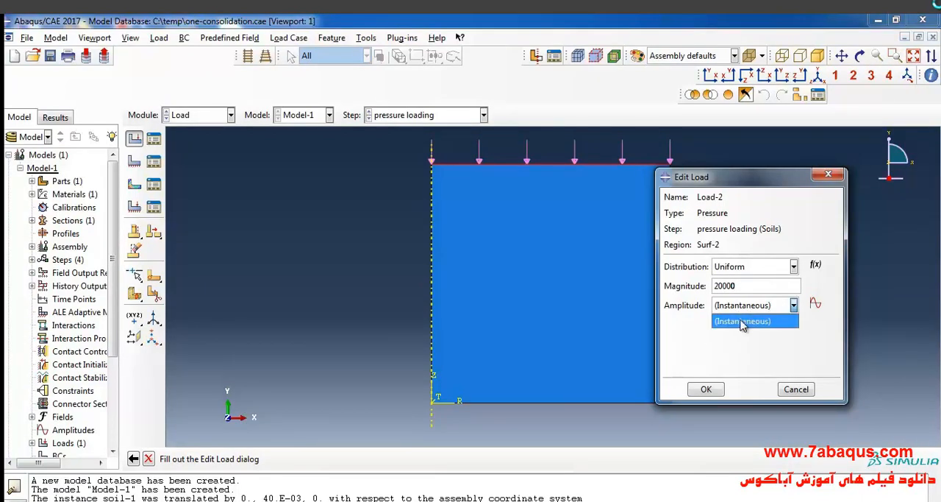
left_click(755, 322)
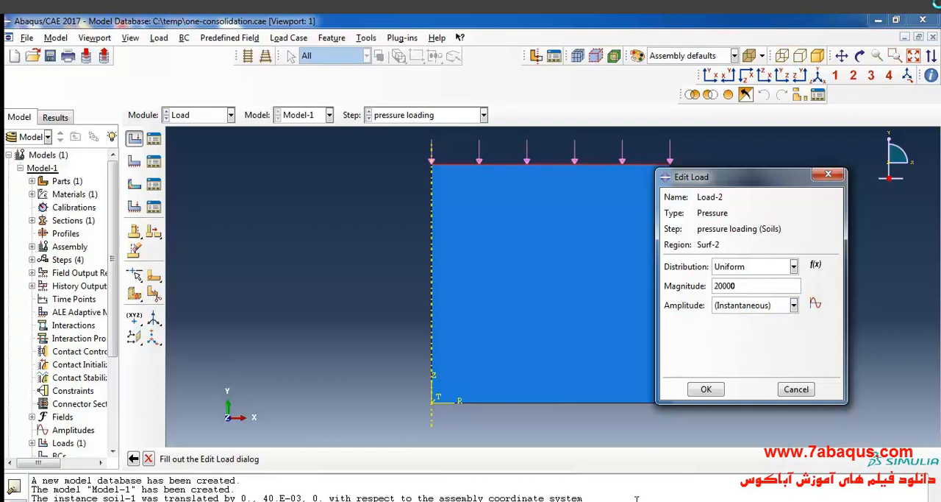
- Check how the textbook describes the step 2 pressure application, and accept the pressure load definition
key("alt+Tab")
left_click(365, 390)
left_click_drag(335, 368, 372, 370)
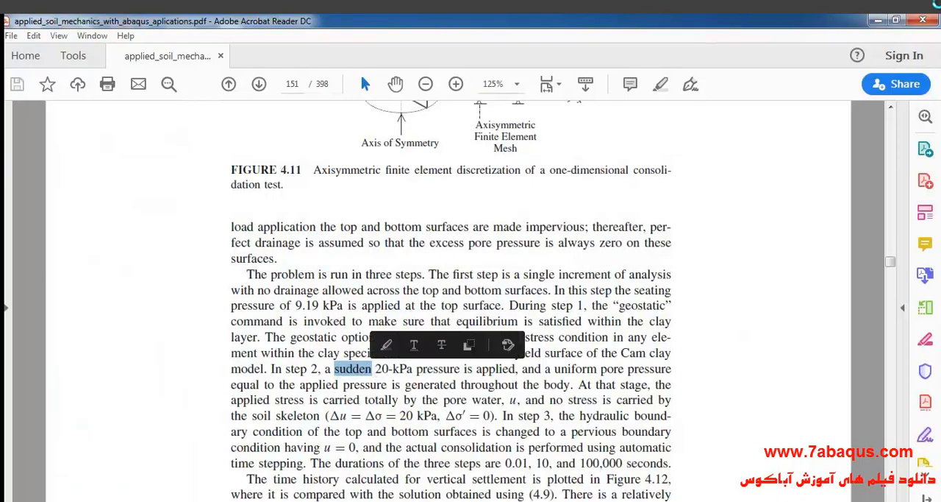
left_click(503, 500)
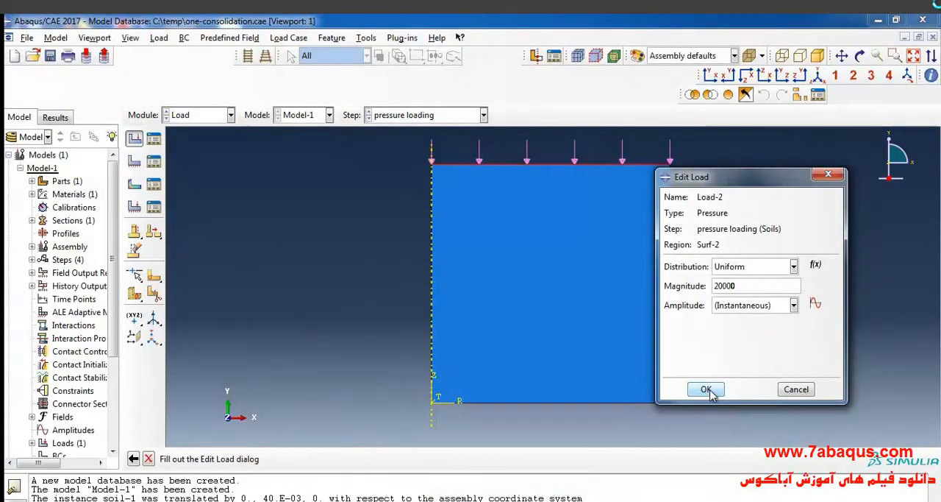
left_click(706, 390)
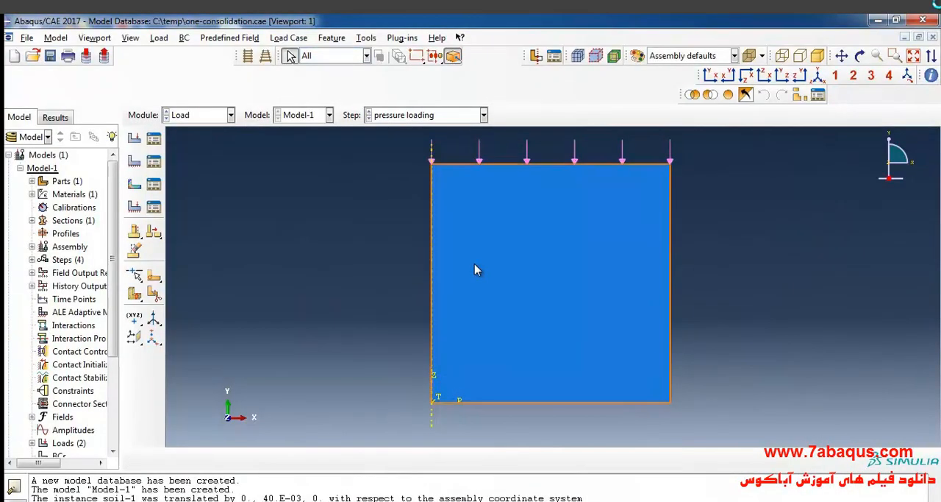
- Create a Displacement/Rotation boundary condition in the Initial step that fixes U1 on the soil's outer vertical edge
left_click(135, 163)
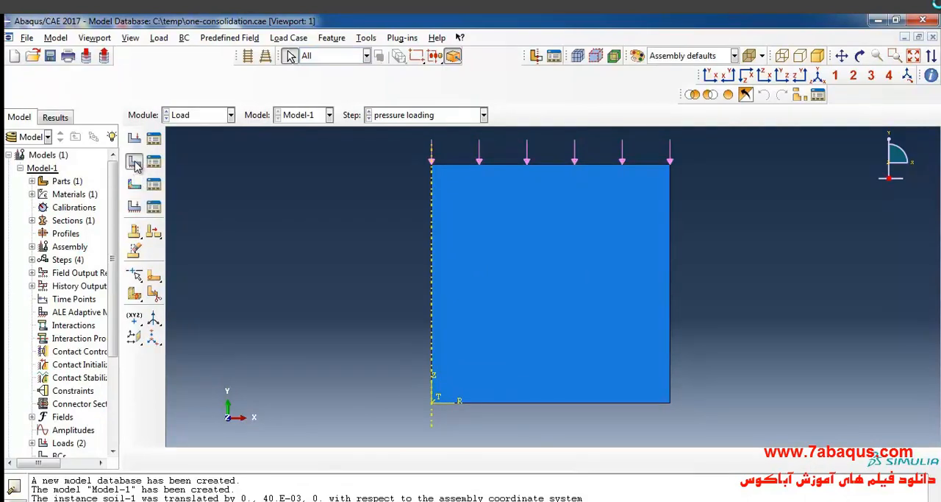
left_click(211, 163)
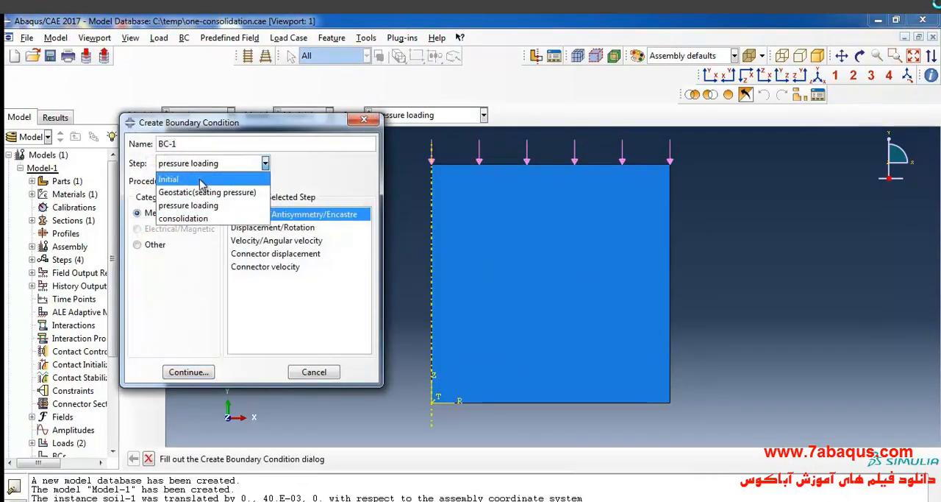
left_click(188, 180)
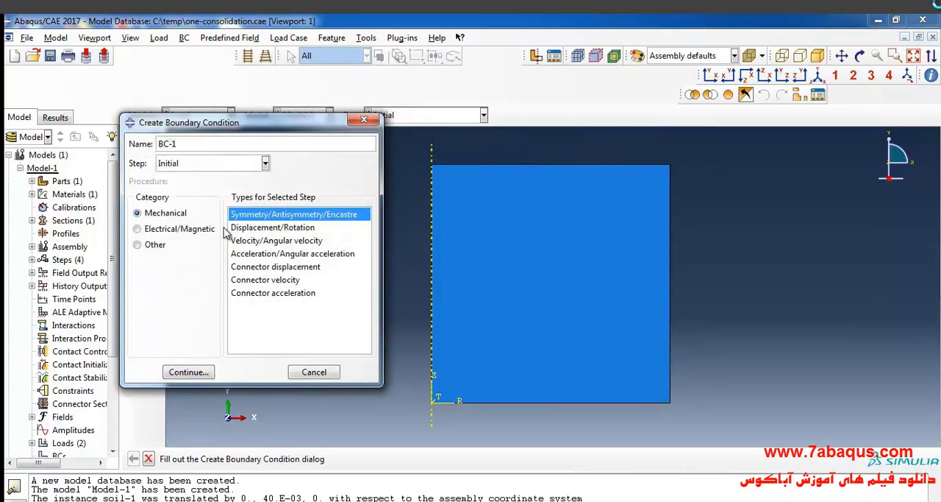
left_click(269, 230)
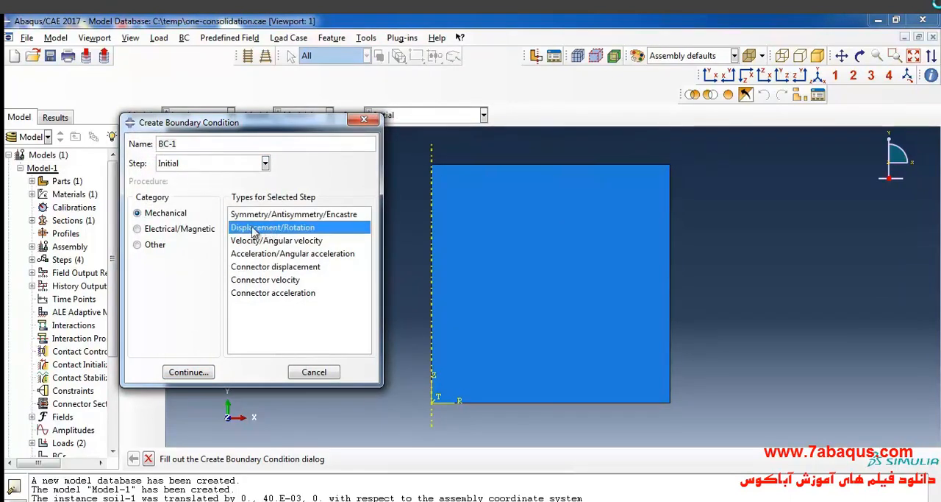
left_click(190, 373)
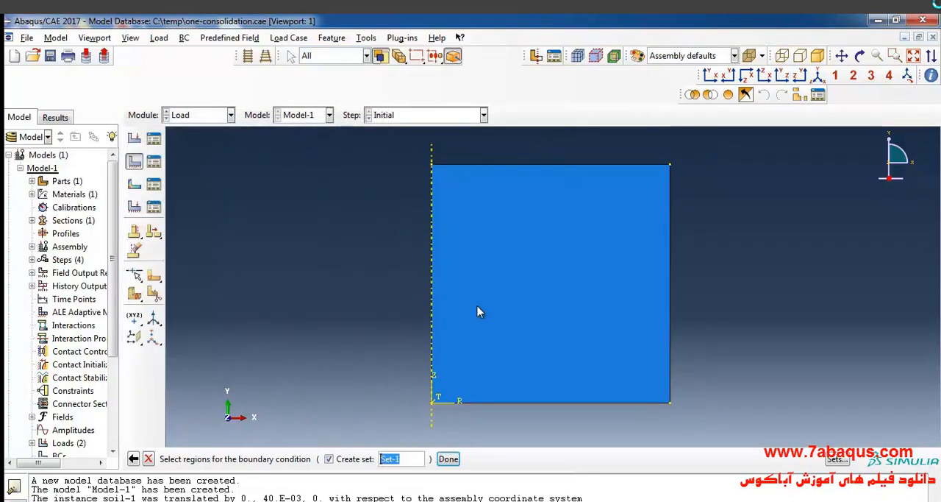
left_click(672, 281)
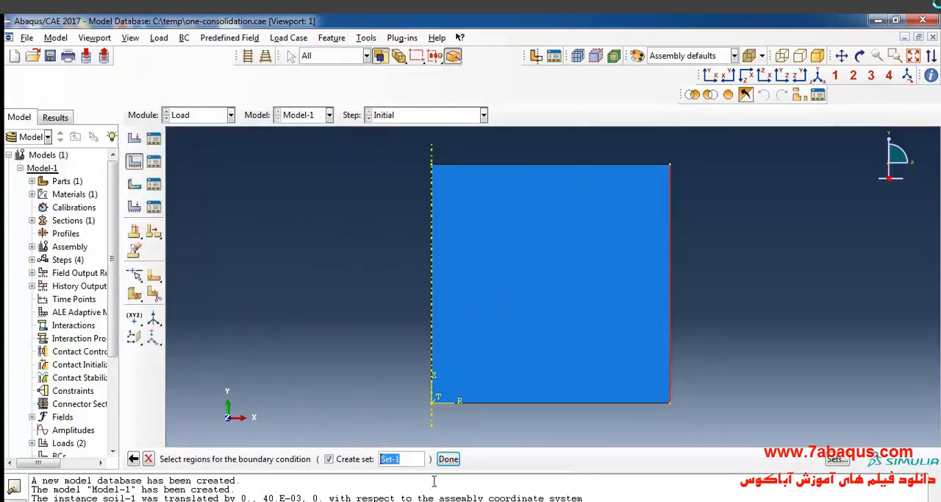
left_click(448, 458)
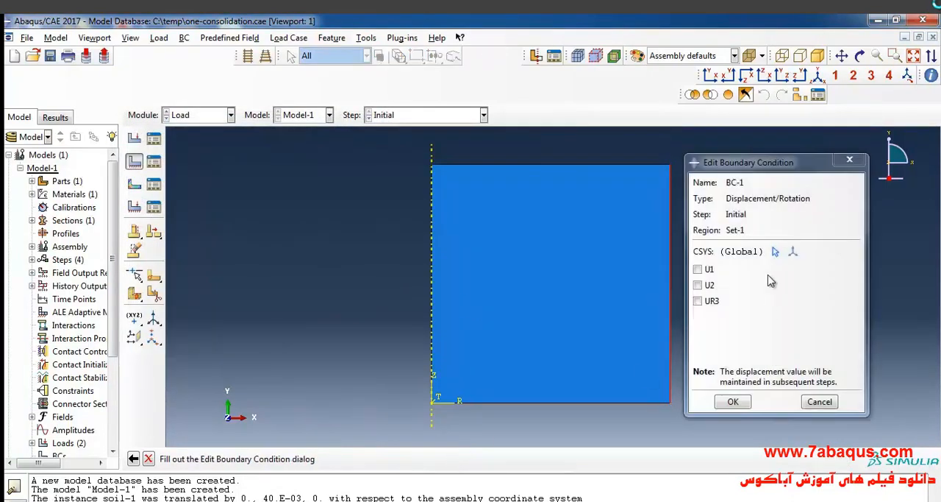
left_click(709, 270)
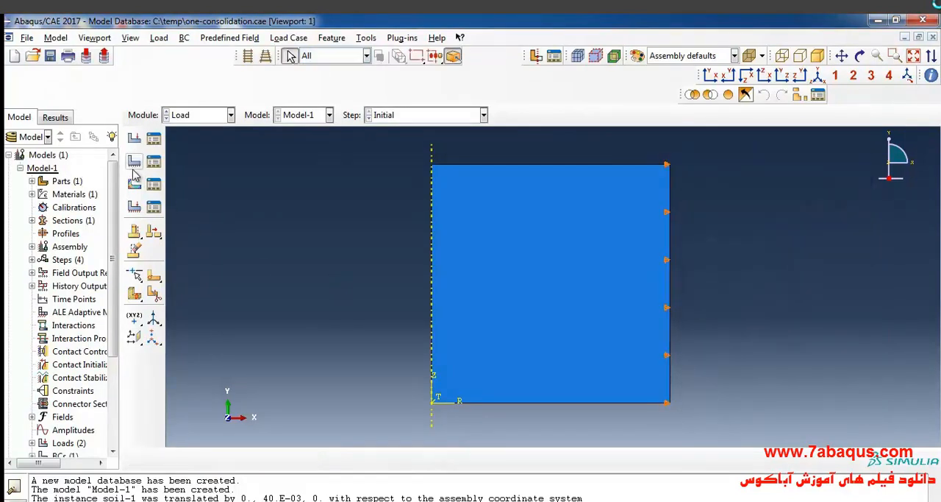
- Create a Displacement/Rotation boundary condition in the Initial step that fixes U1 and U2 on the soil's bottom edge
left_click(134, 163)
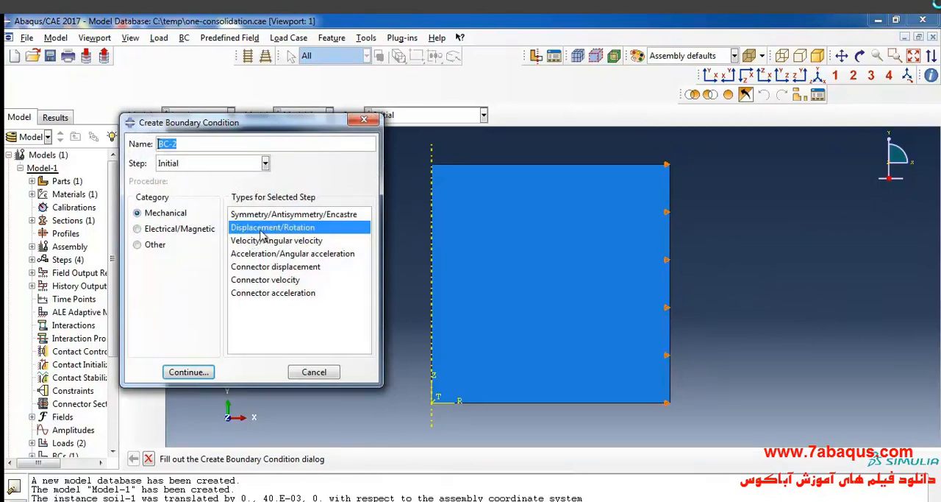
left_click(195, 370)
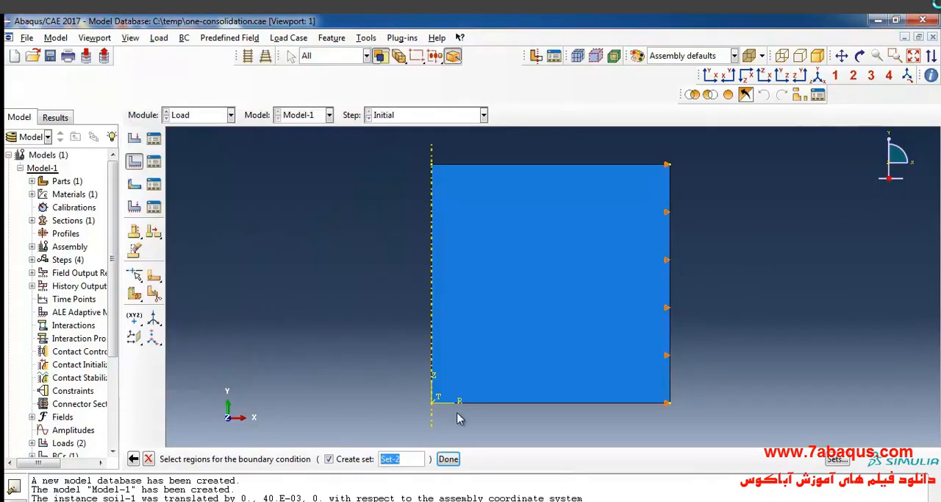
left_click(505, 403)
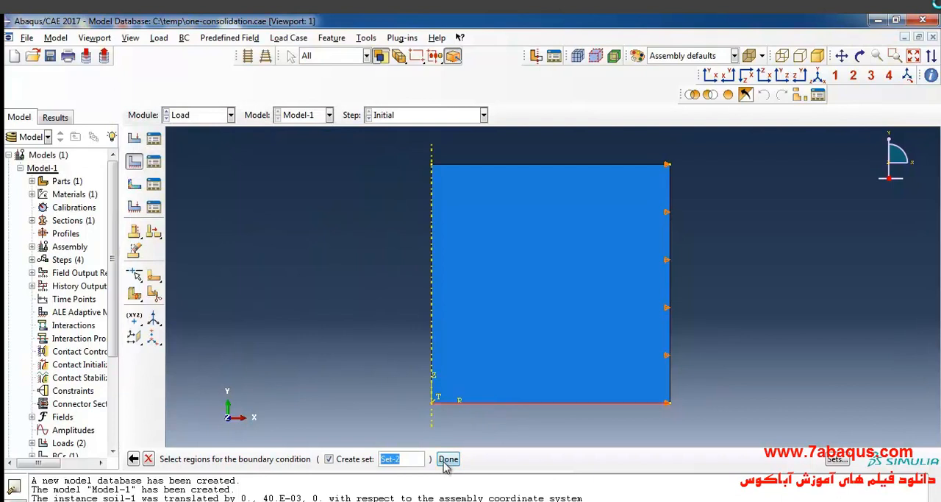
left_click(448, 458)
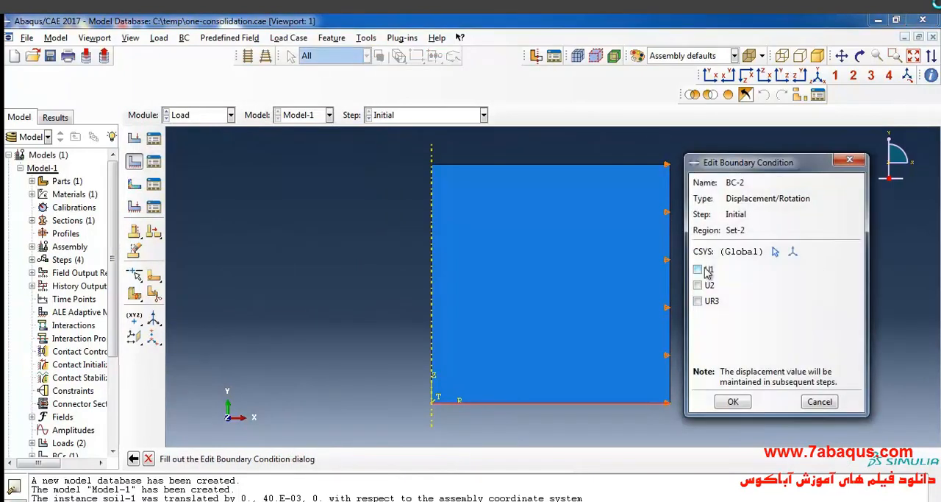
left_click(707, 270)
left_click(709, 286)
left_click(733, 402)
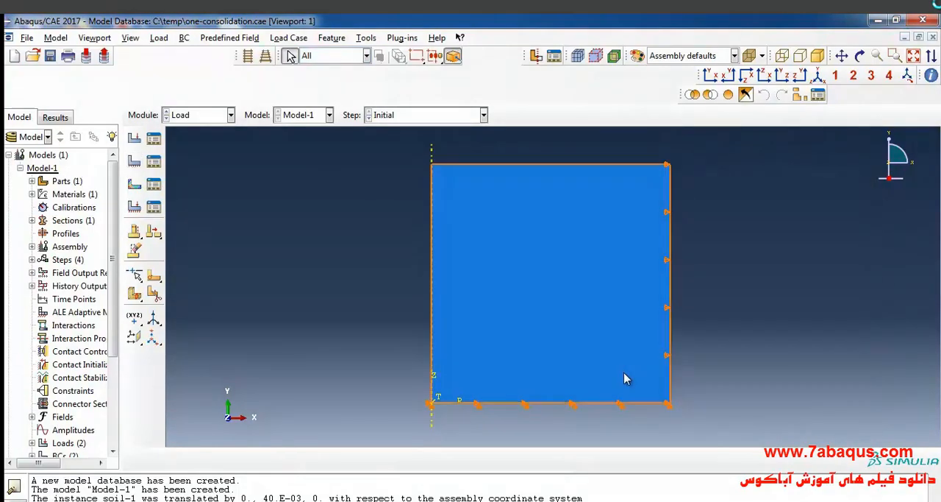
- Create a Symmetry/Antisymmetry/Encastre boundary condition in the Initial step with XSYMM on the edge along the symmetry axis
left_click(135, 162)
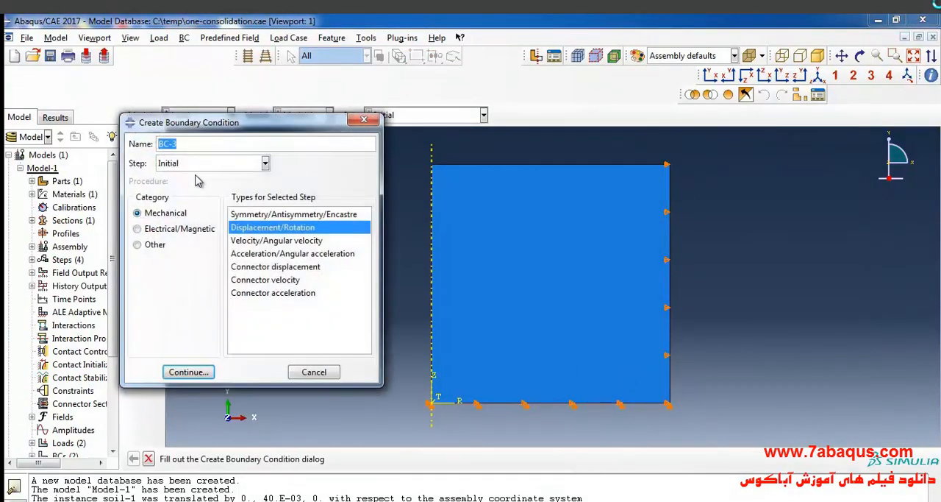
left_click(251, 215)
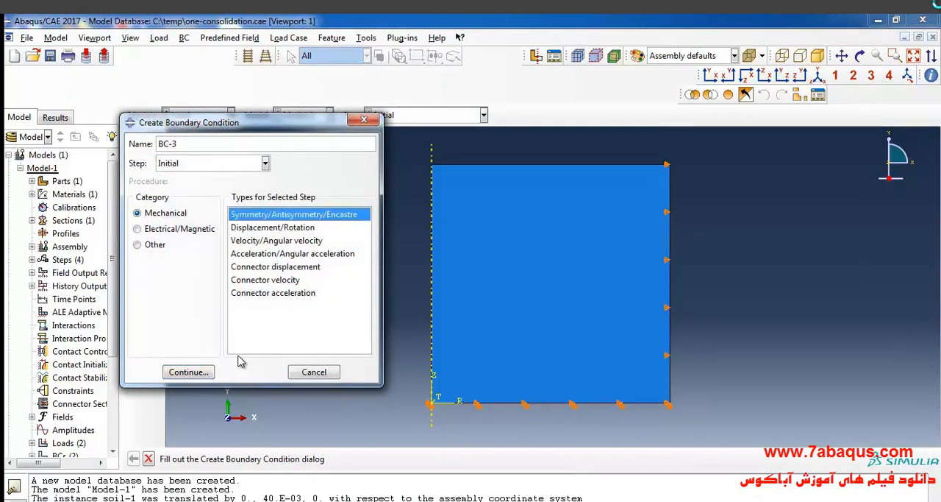
left_click(189, 372)
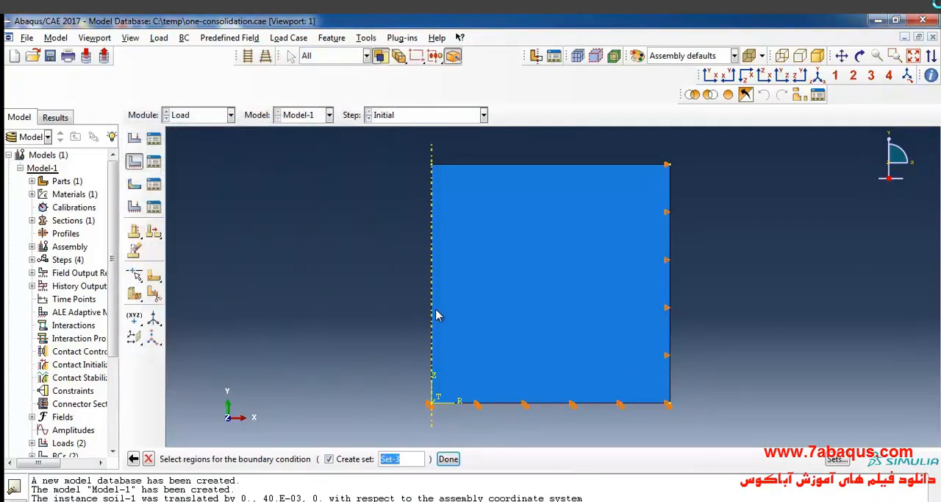
left_click(433, 314)
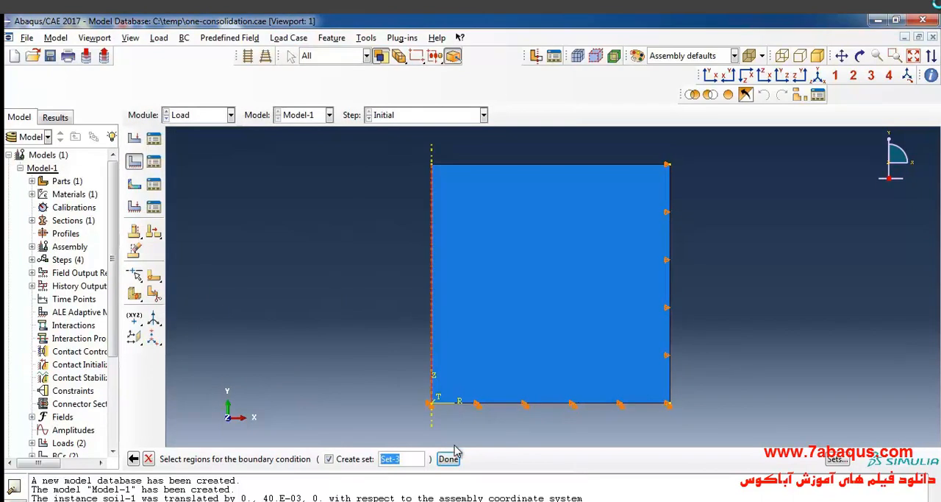
left_click(448, 458)
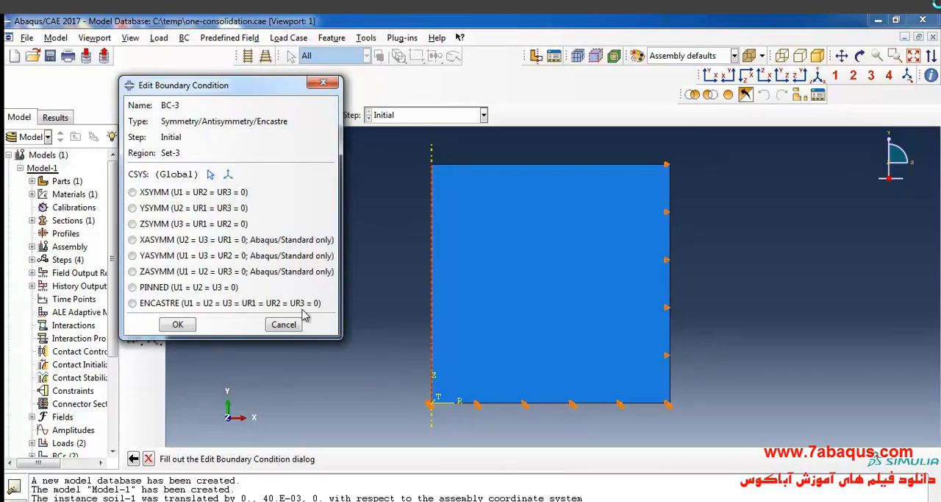
left_click(167, 195)
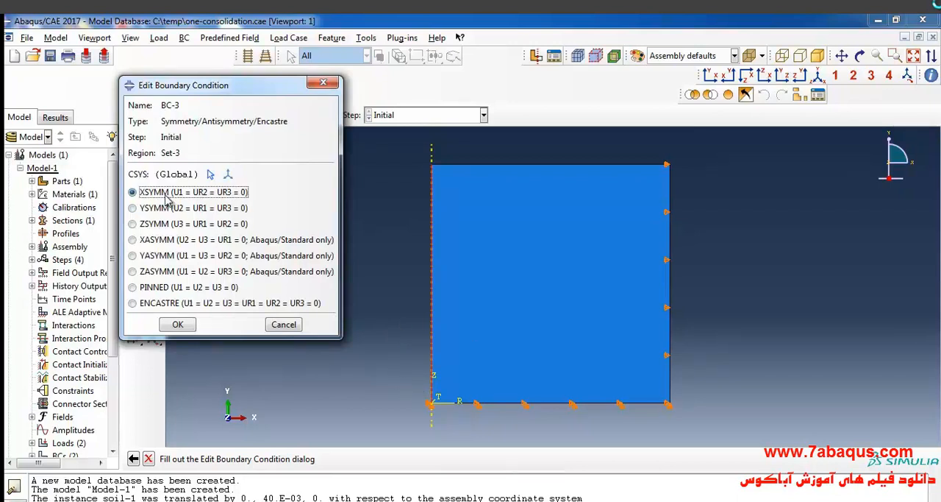
left_click(180, 325)
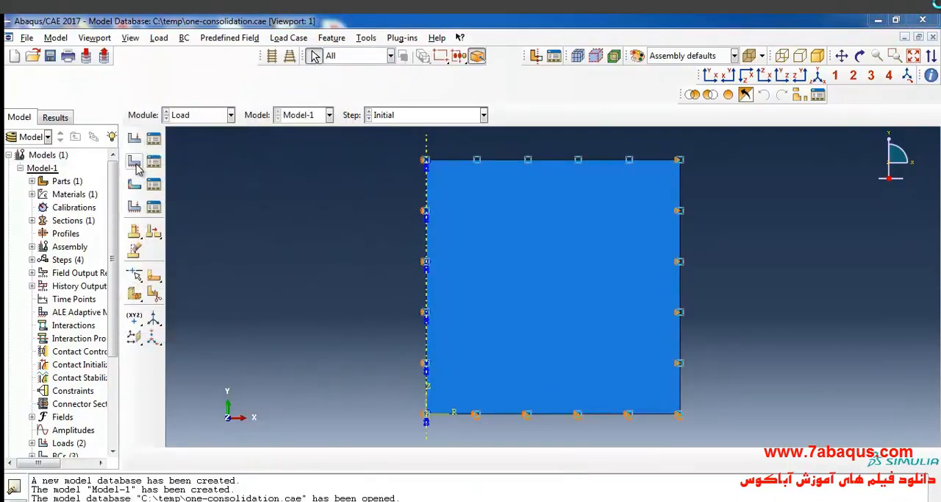
- Start a Pore pressure boundary condition in the consolidation step on the soil's top and bottom edges
left_click(136, 164)
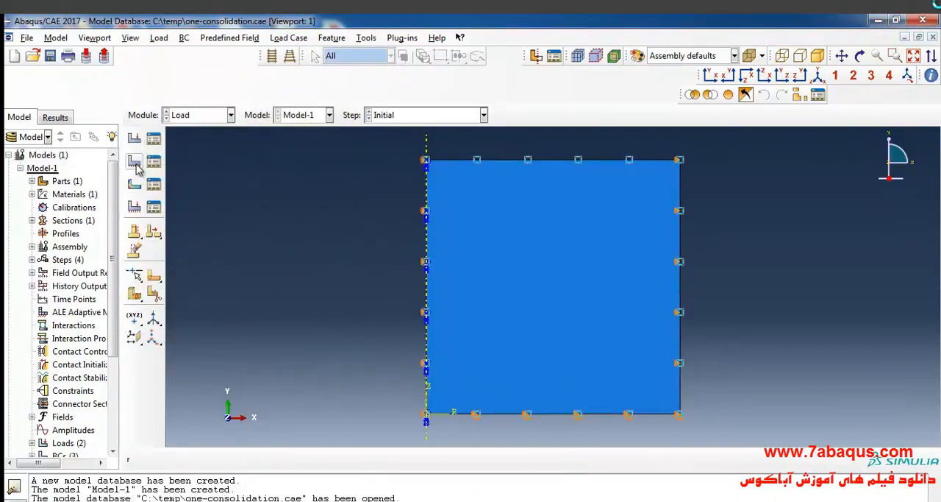
left_click(200, 165)
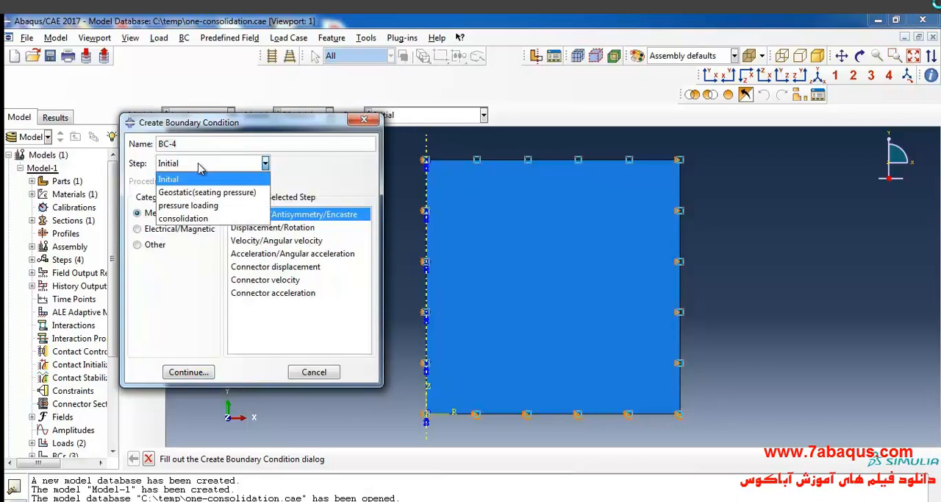
left_click(206, 221)
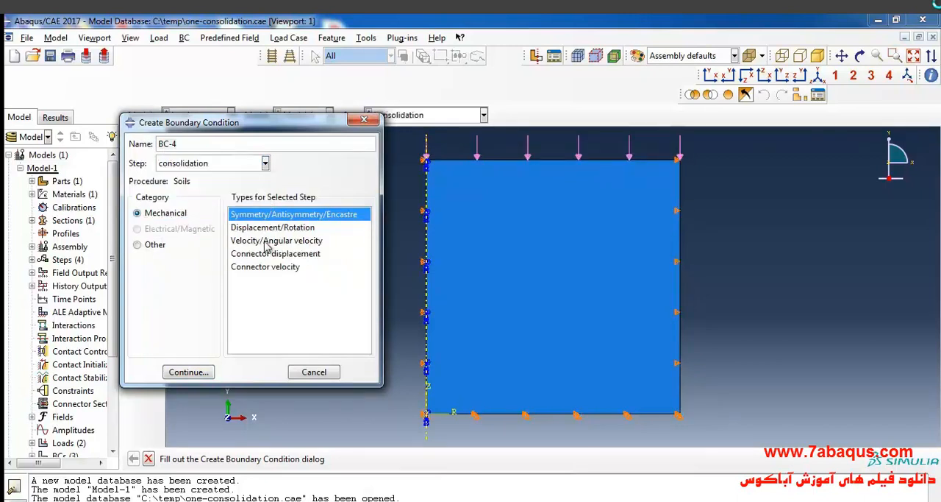
left_click(156, 245)
left_click(265, 228)
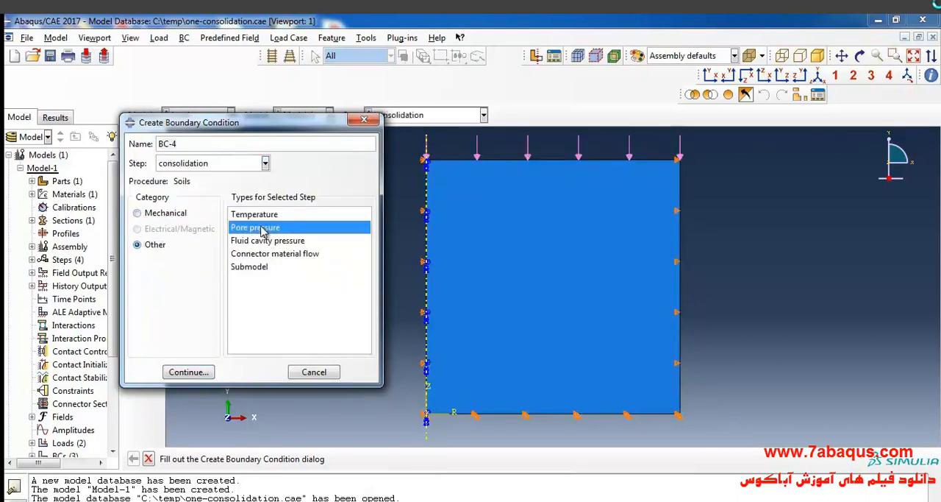
left_click(189, 372)
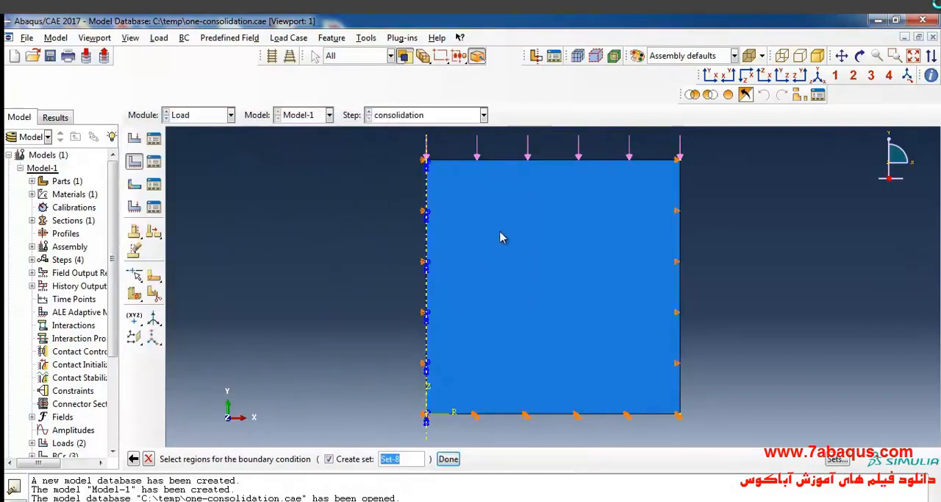
left_click(515, 415, "shift")
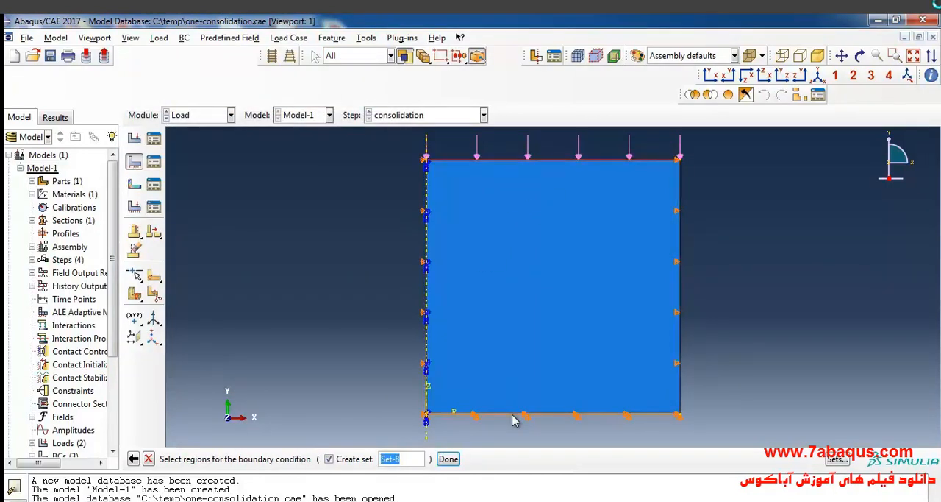
left_click(448, 458)
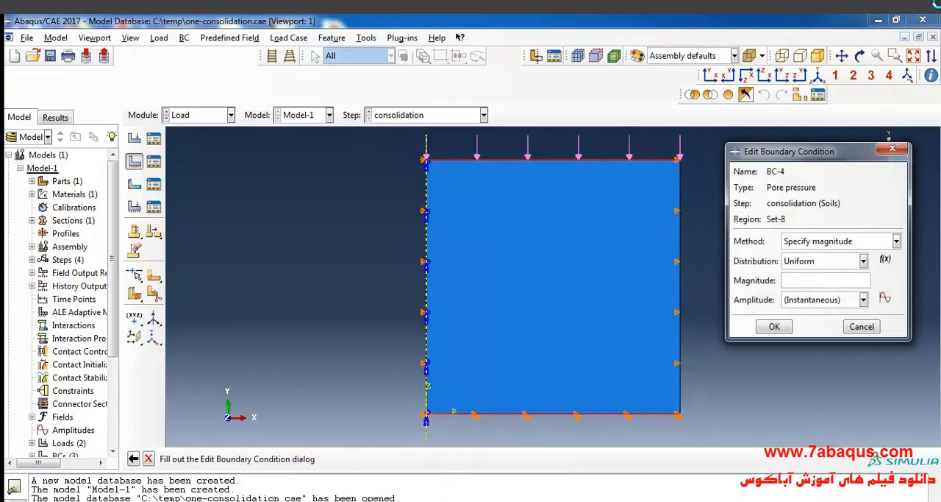
- Check the textbook's drainage assumption for the top and bottom surfaces, and set the boundary condition's pore pressure magnitude to 0
key("alt+Tab")
scroll(423, 345, "down", 1)
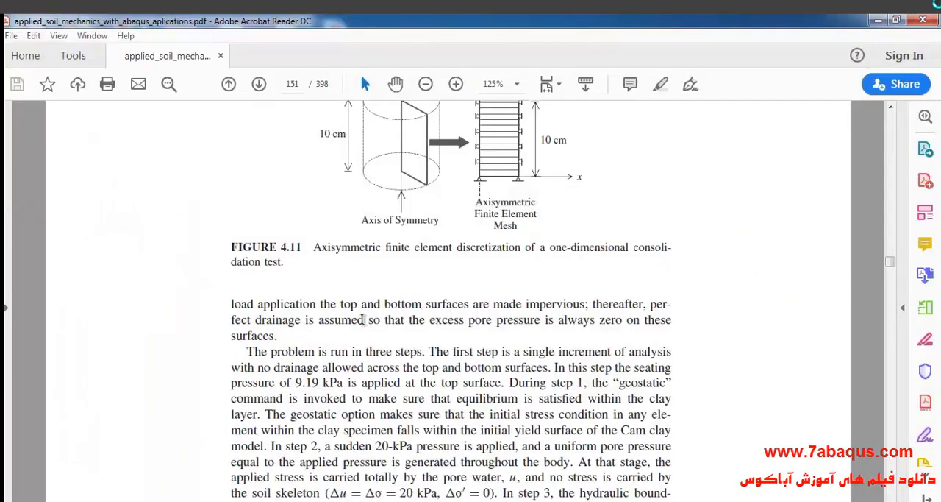
left_click_drag(320, 303, 586, 308)
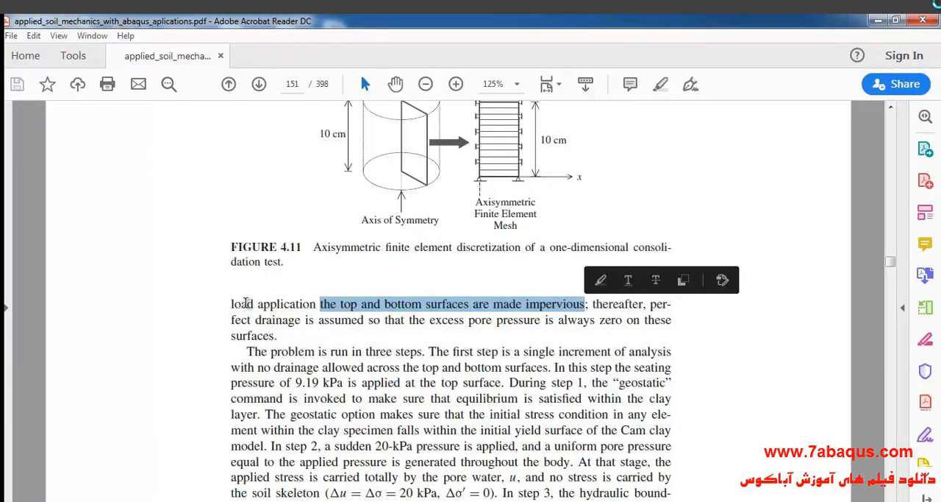
left_click_drag(256, 320, 380, 320)
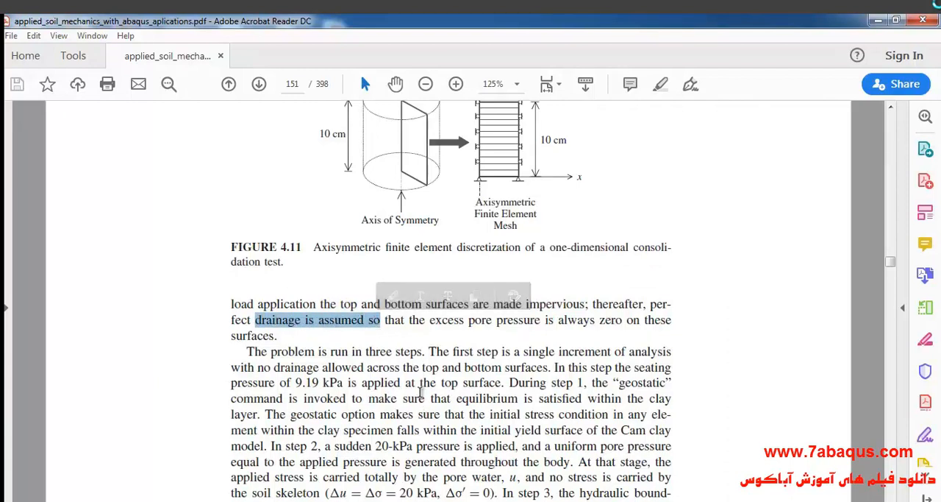
left_click(475, 500)
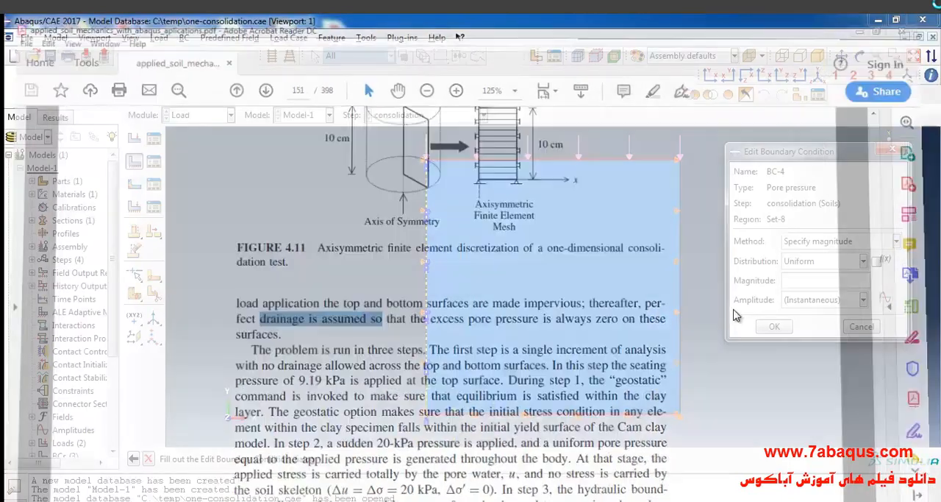
type("0")
left_click(774, 326)
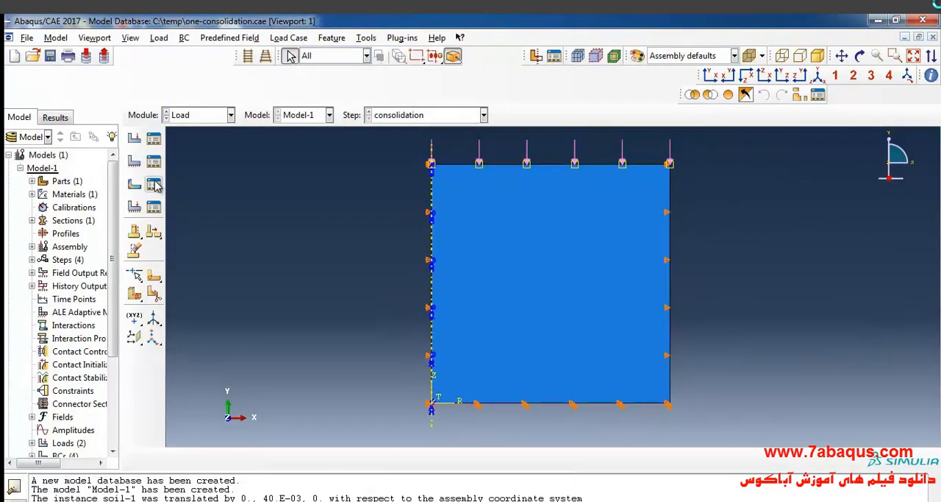
- Start a Void ratio predefined field in the Initial step on the whole soil region
left_click(136, 189)
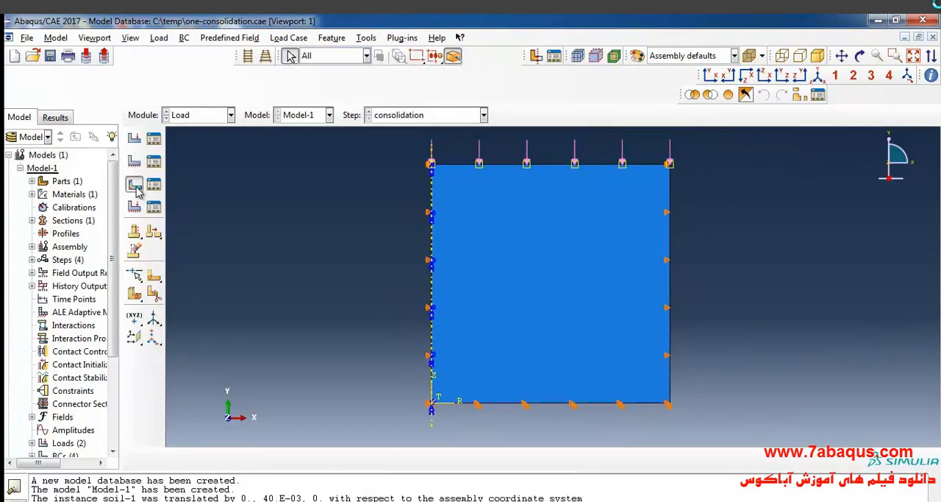
left_click(128, 170)
left_click(91, 181)
left_click_drag(164, 123, 219, 111)
left_click(197, 259)
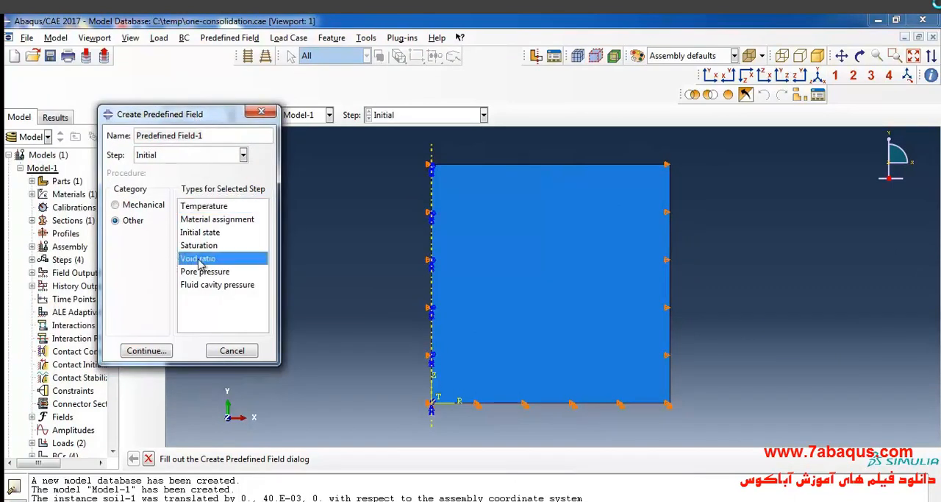
left_click(144, 351)
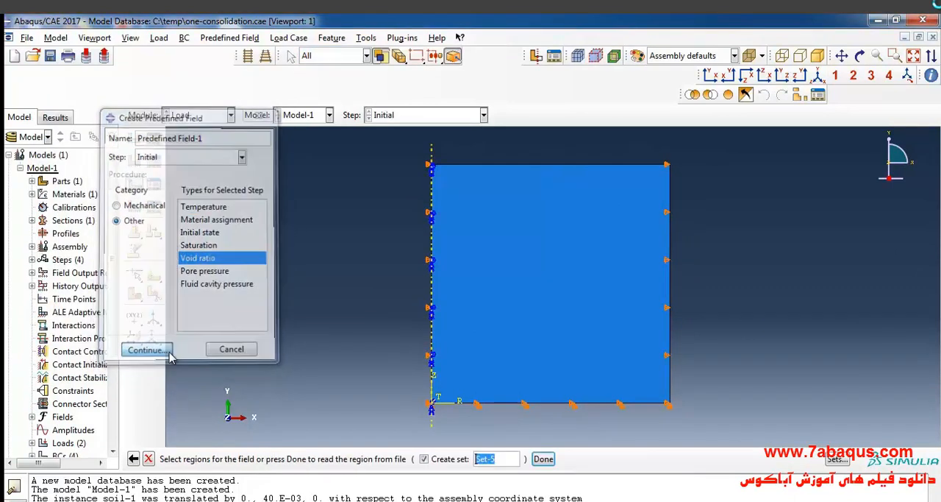
left_click(500, 316)
left_click(543, 458)
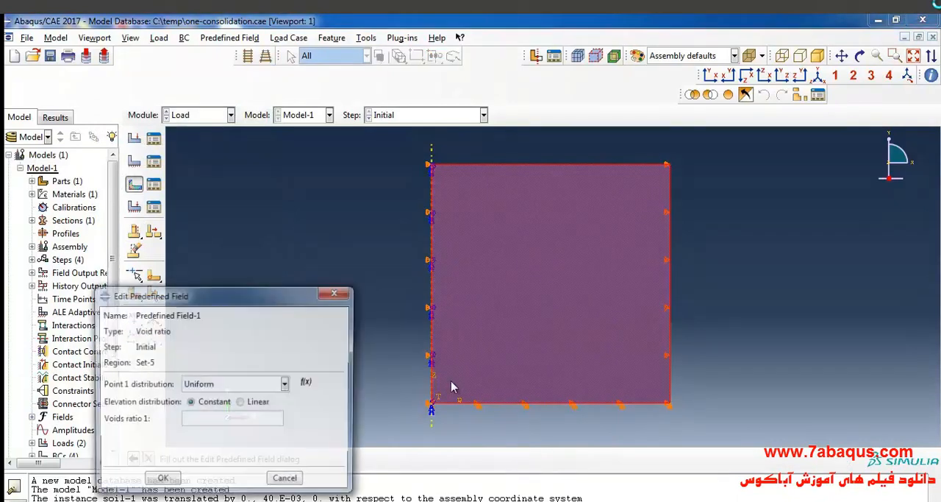
- Look up e0 in the textbook's Cam clay parameter table and set the field's void ratio to 1.5
left_click_drag(271, 302, 342, 236)
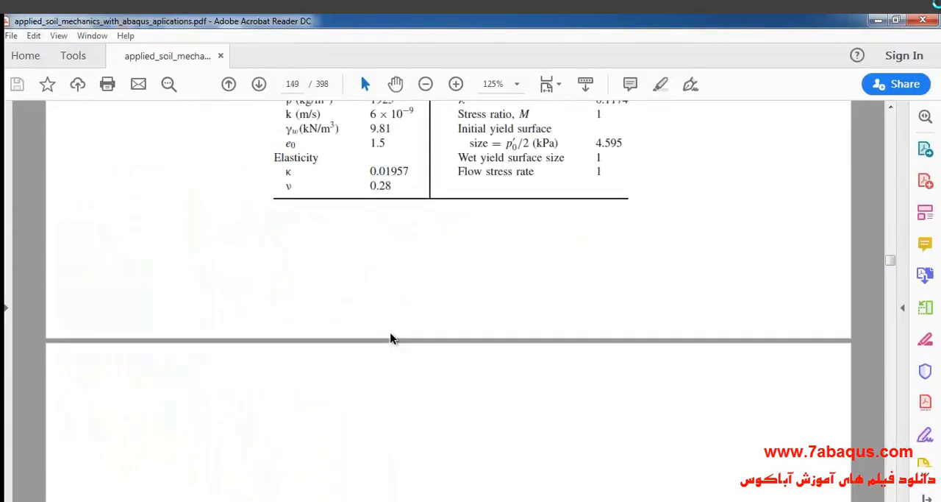
scroll(392, 338, "up", 3)
left_click_drag(370, 274, 380, 275)
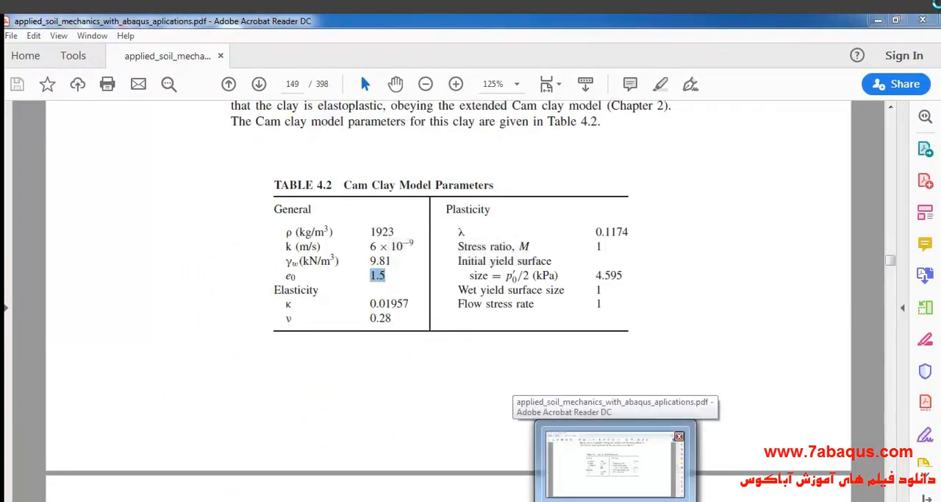
left_click(615, 499)
left_click(303, 360)
type("1.5")
left_click(248, 424)
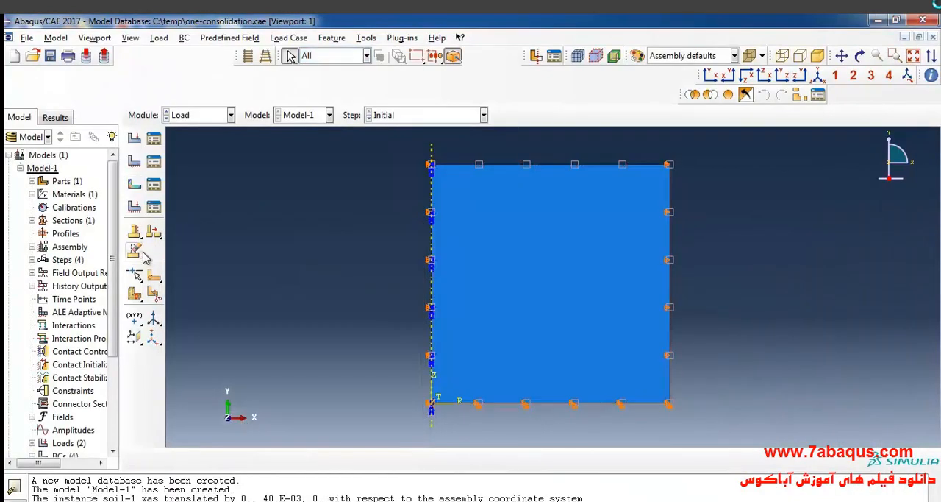
- Create a Geostatic stress predefined field on the soil with stress magnitudes of -9.19e3 at vertical coordinates .1 and 0, and lateral coefficient 1
left_click(133, 184)
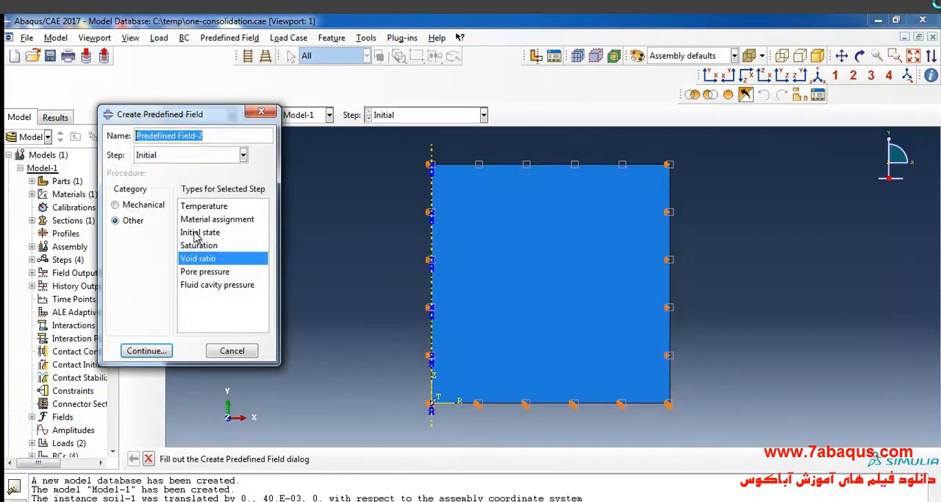
left_click(139, 206)
left_click(207, 232)
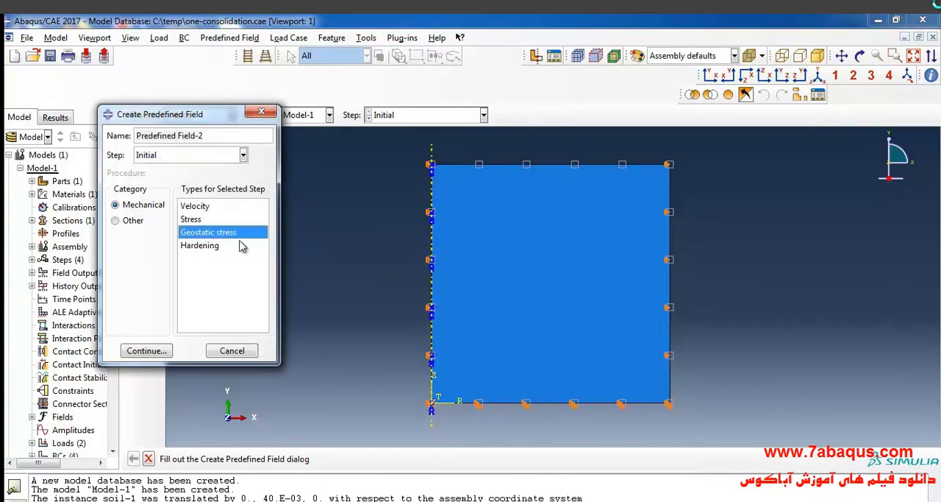
left_click(144, 350)
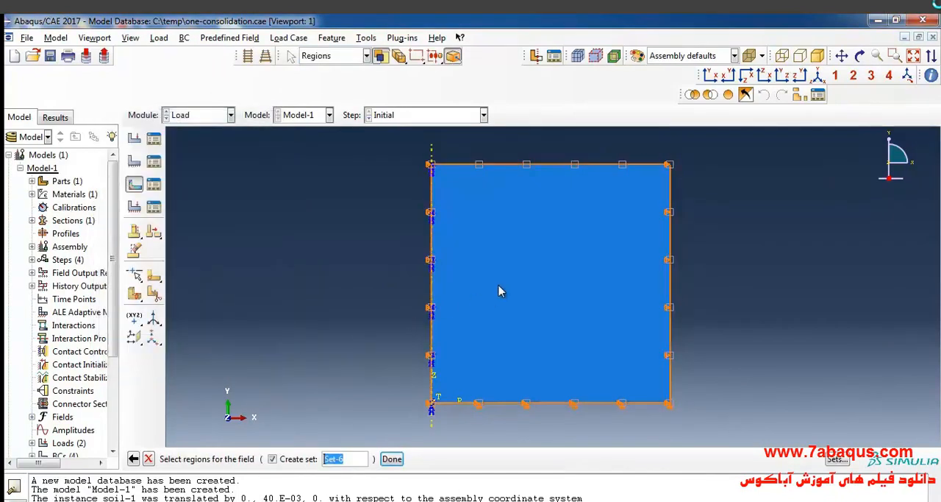
left_click(500, 289)
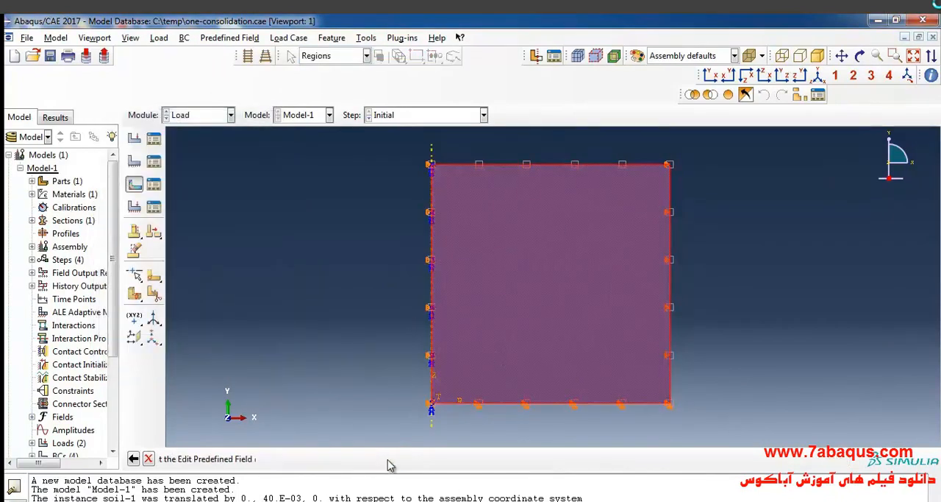
left_click(391, 458)
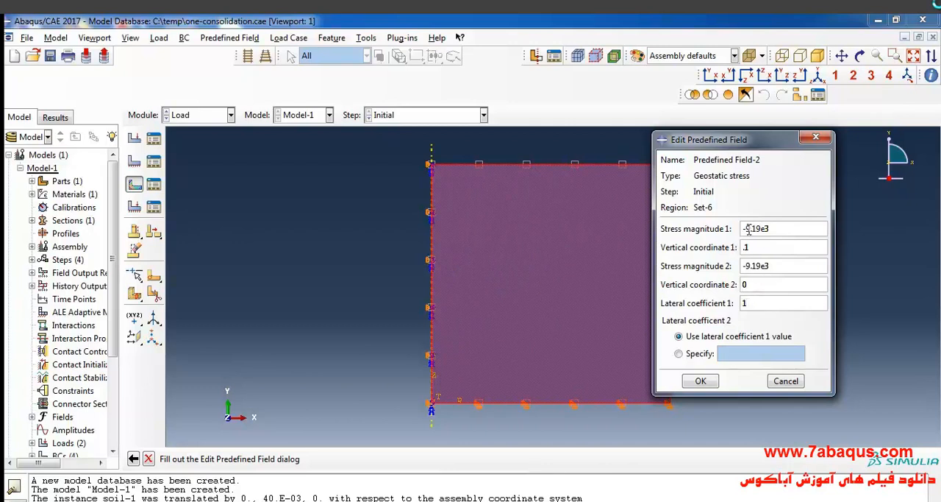
left_click_drag(747, 229, 772, 229)
left_click(712, 383)
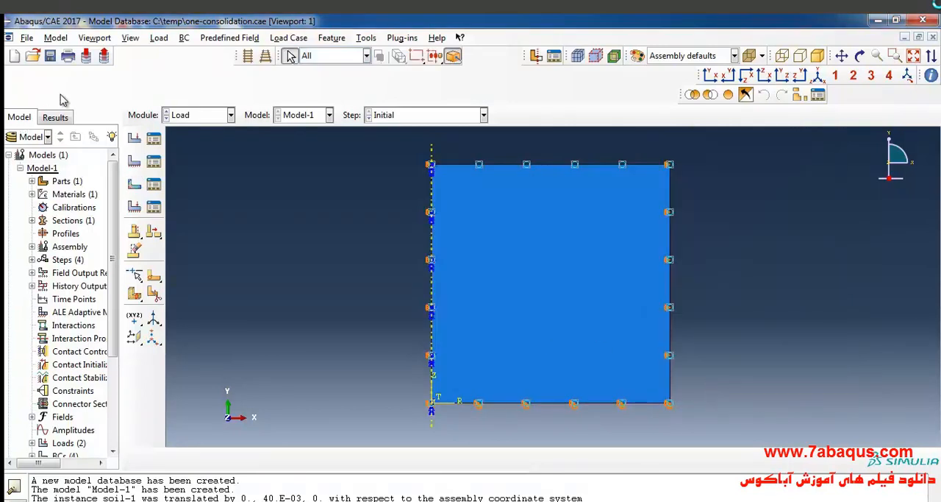
- Switch to the Mesh module for the soil part and select both vertical edges for local seeding
left_click(186, 115)
left_click(183, 209)
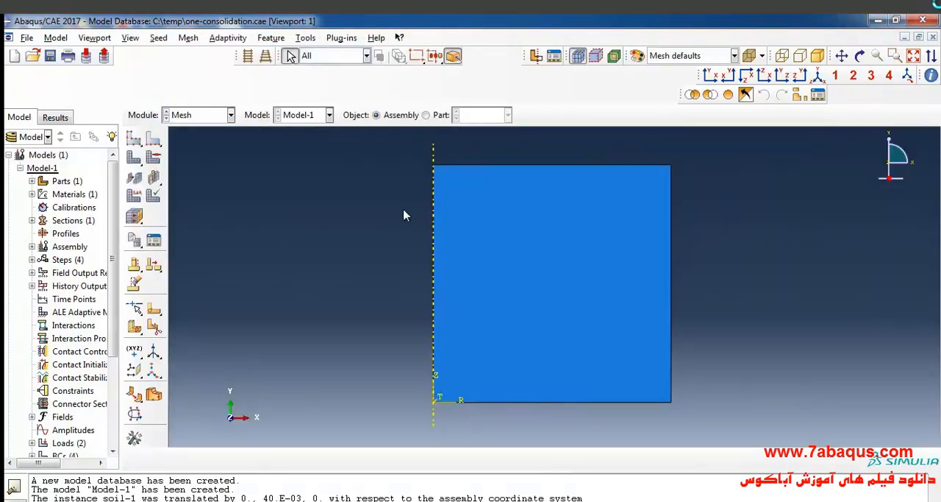
left_click(425, 115)
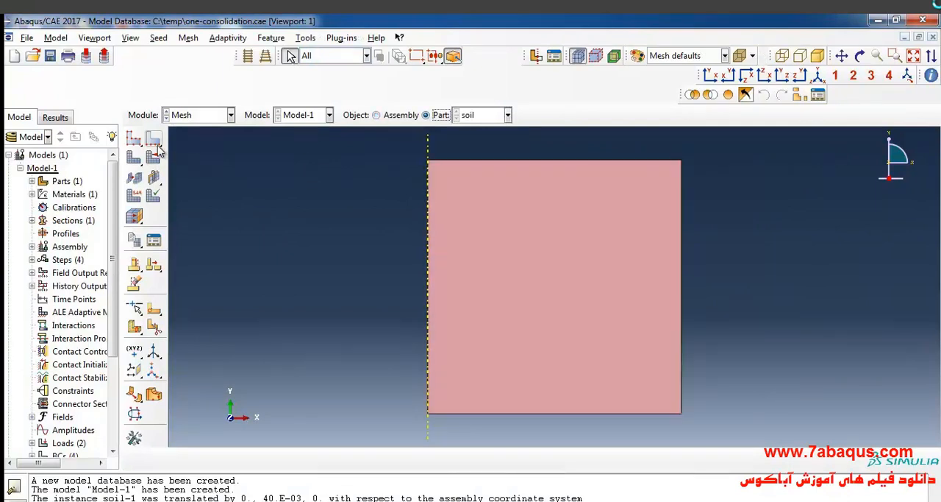
left_click(153, 139)
left_click_drag(370, 280, 760, 296)
left_click(406, 459)
- Check the textbook's element count in the z-direction, and seed the two vertical edges by number with 12 elements
left_click(589, 500)
scroll(450, 289, "down", 5)
scroll(450, 293, "down", 10)
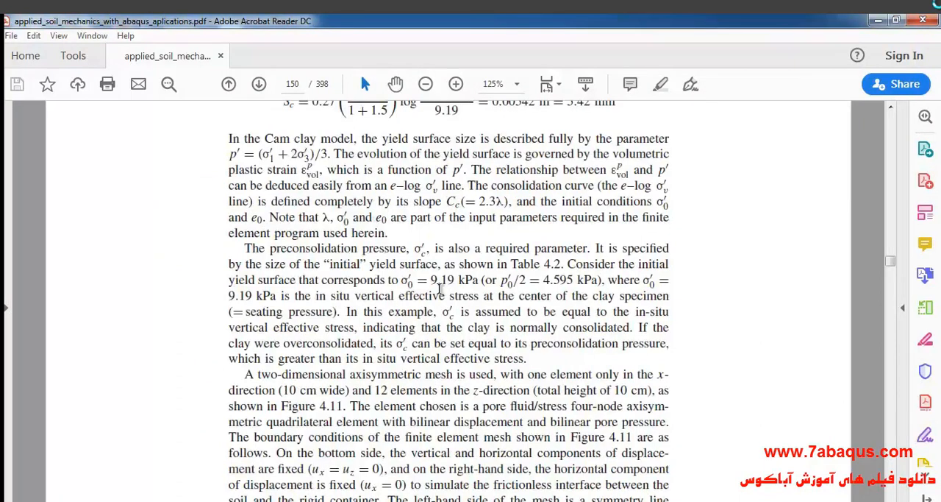
scroll(440, 289, "down", 2)
left_click_drag(377, 323, 443, 323)
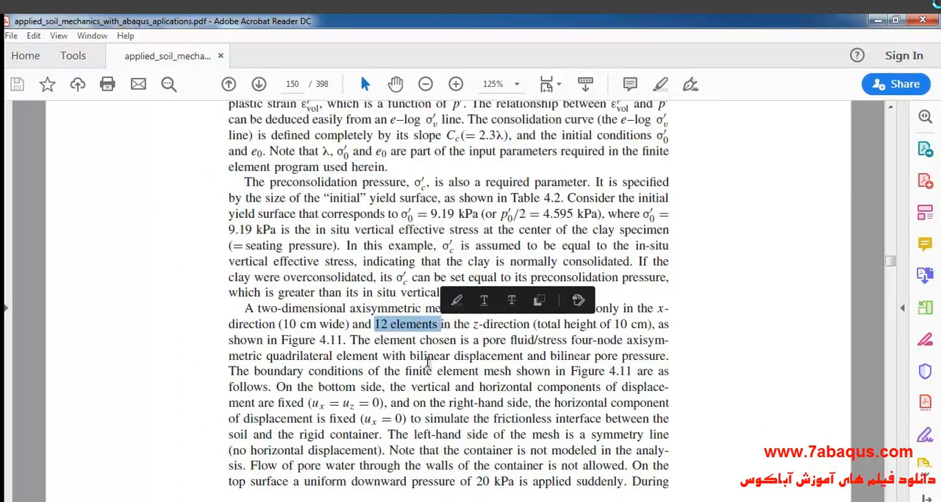
left_click(878, 20)
left_click(140, 207)
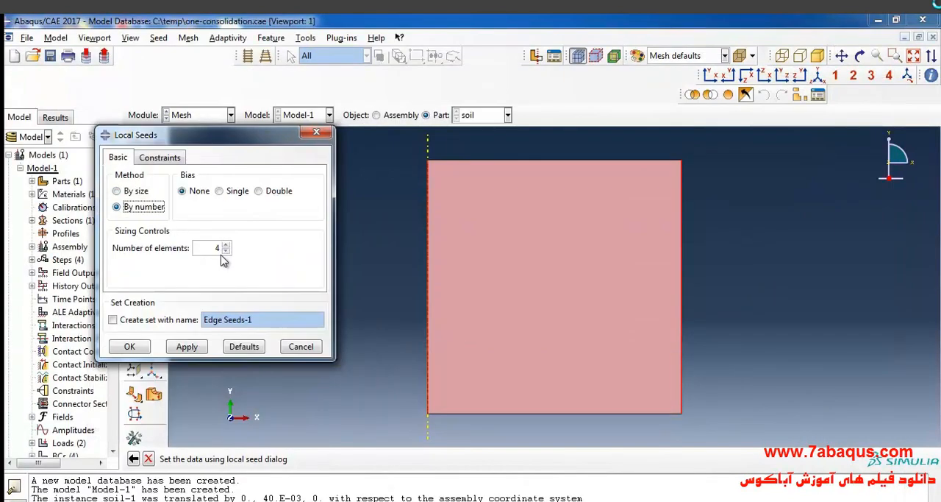
left_click(129, 346)
- Check the textbook's element count in the x-direction, and seed the top and bottom edges by number with 1 element
left_click_drag(535, 449, 531, 448)
left_click(407, 458)
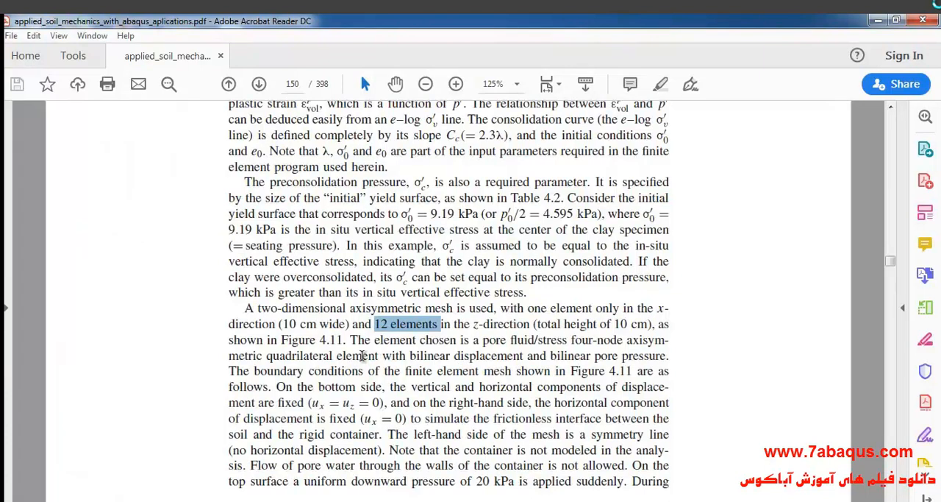
left_click_drag(528, 308, 594, 312)
left_click(878, 21)
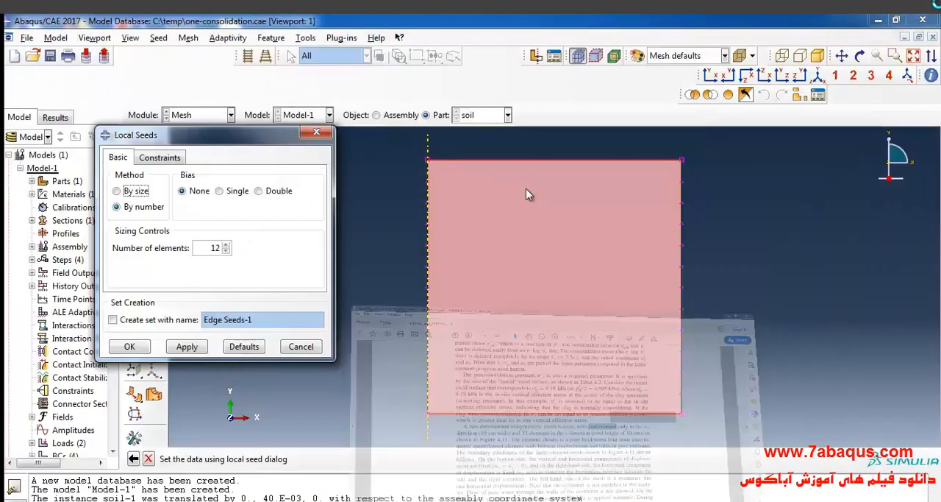
left_click(215, 248)
type("1")
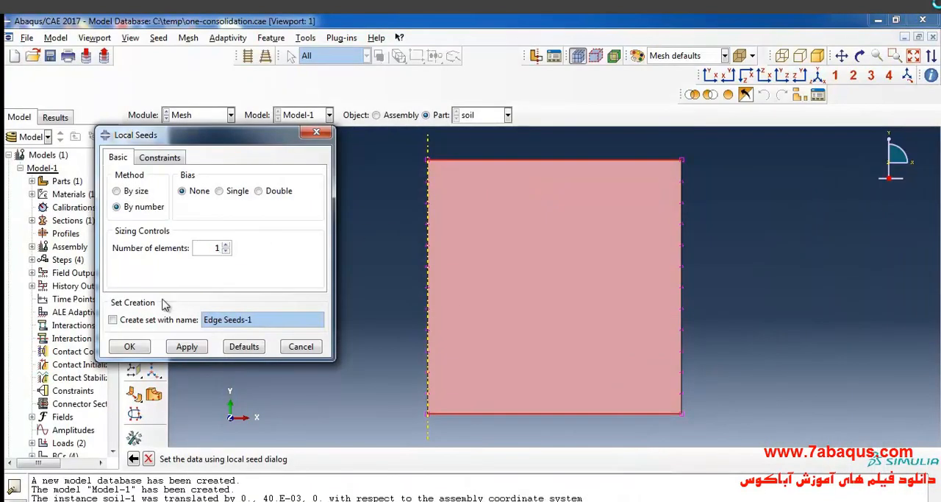
left_click(129, 346)
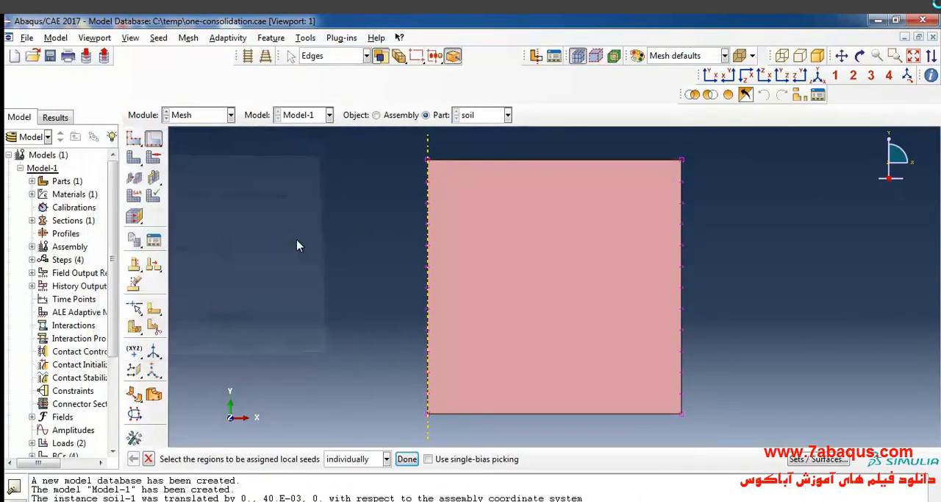
- Assign the Structured meshing technique to the soil part and generate its mesh
left_click(153, 158)
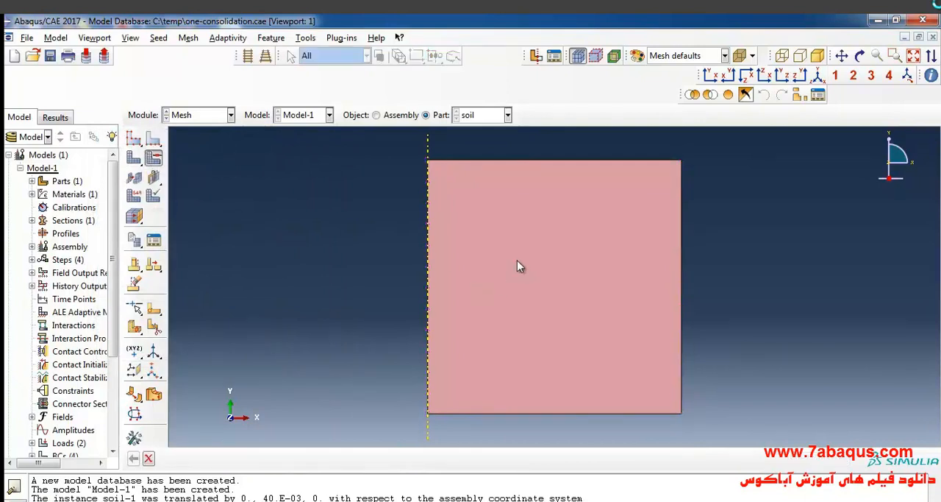
left_click(193, 207)
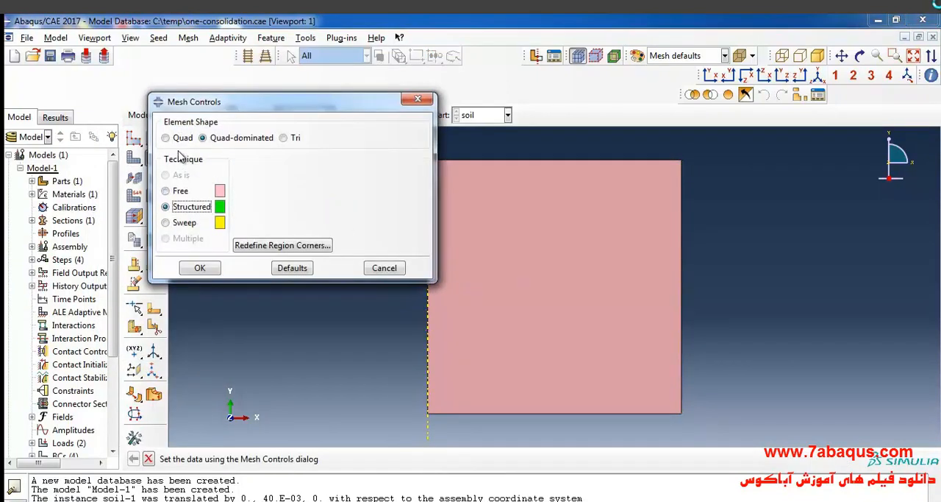
left_click(199, 268)
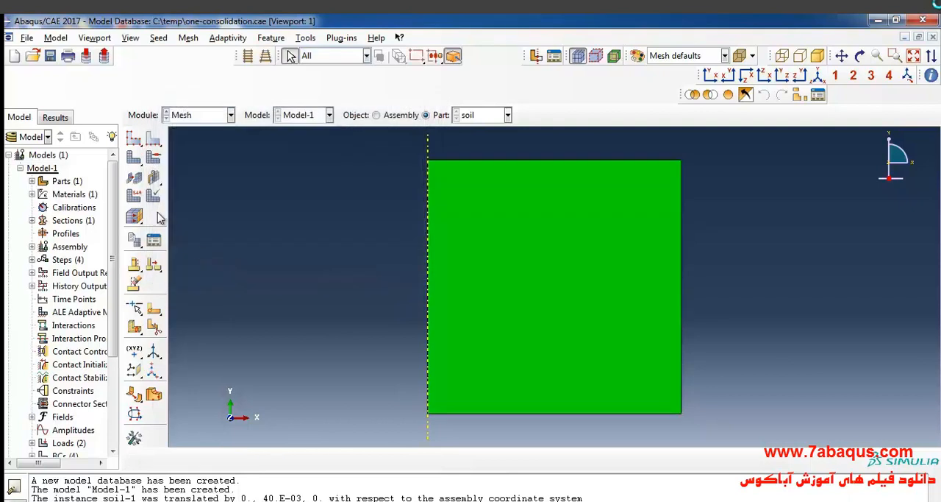
left_click(134, 159)
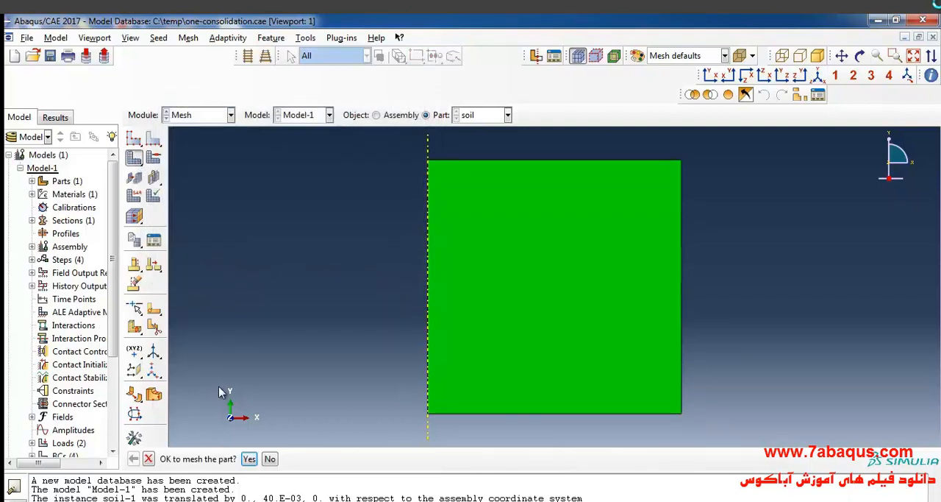
left_click(249, 459)
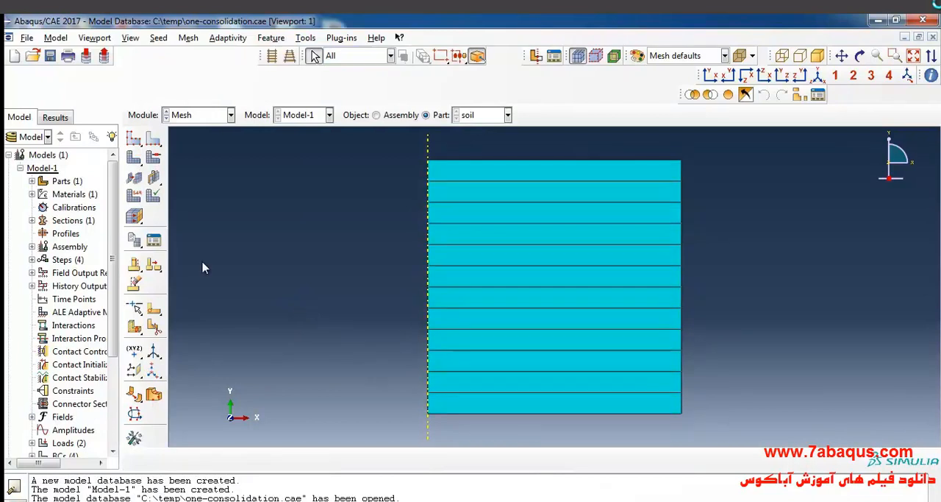
- Assign the whole soil part a Standard, quadratic Pore Fluid/Stress element type with reduced integration (CAX8RP)
left_click(135, 198)
left_click_drag(365, 142, 581, 442)
left_click(435, 458)
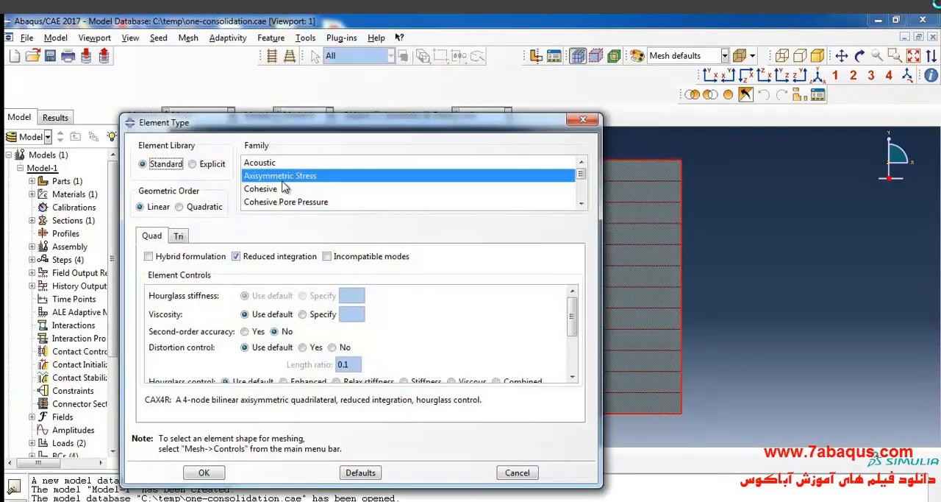
scroll(309, 191, "down", 3)
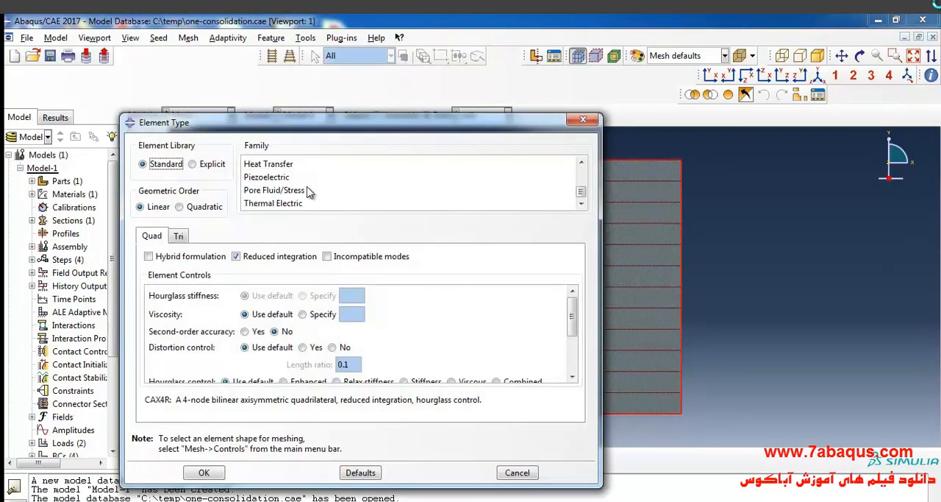
left_click(305, 192)
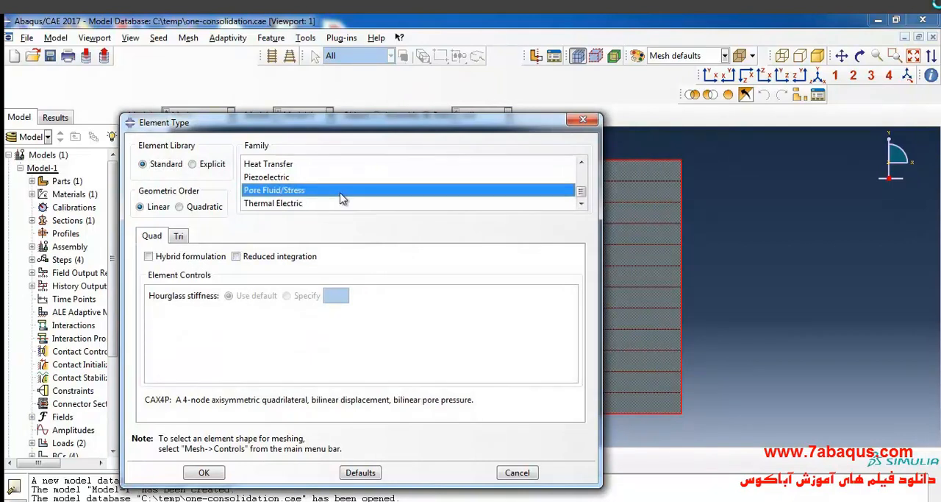
left_click(195, 209)
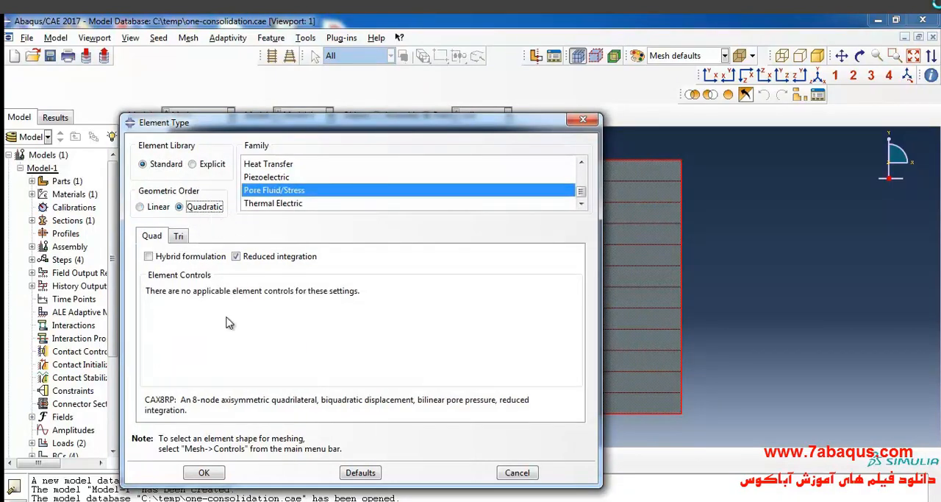
left_click(223, 473)
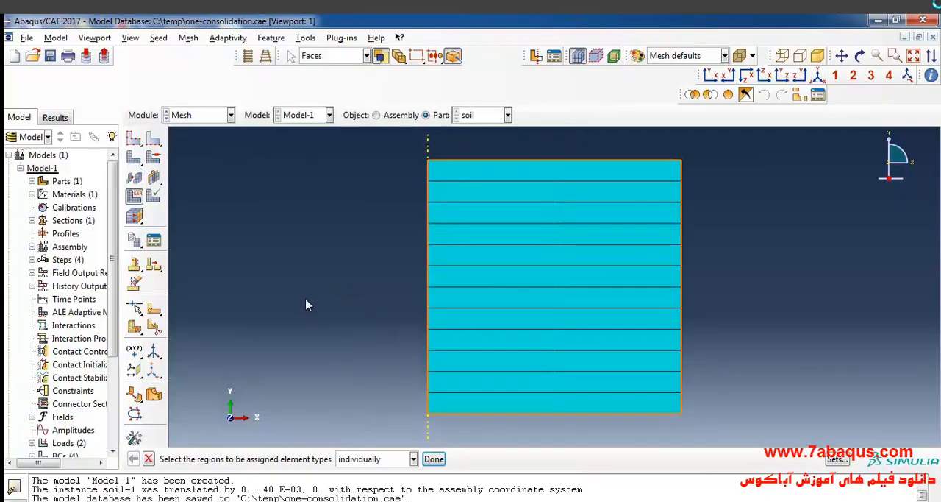
- Switch to the Job module and create a full analysis job named one-consolidation for Model-1
left_click(214, 116)
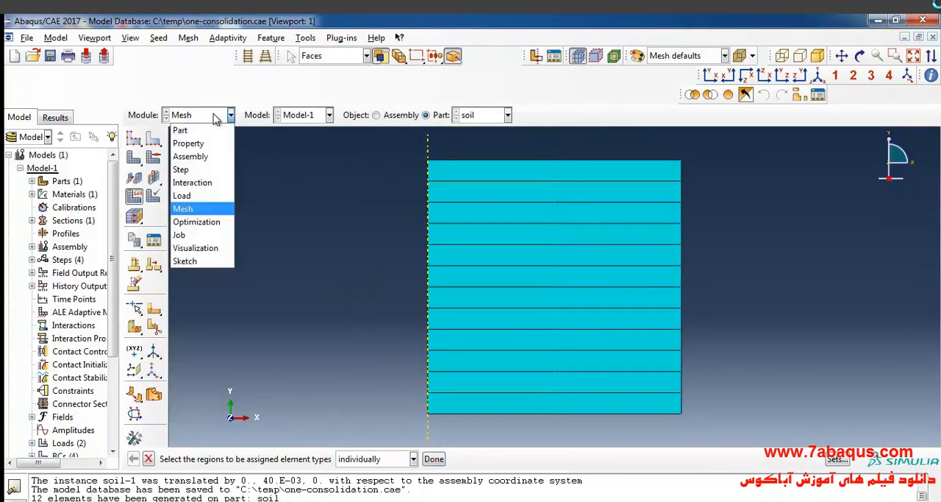
left_click(213, 233)
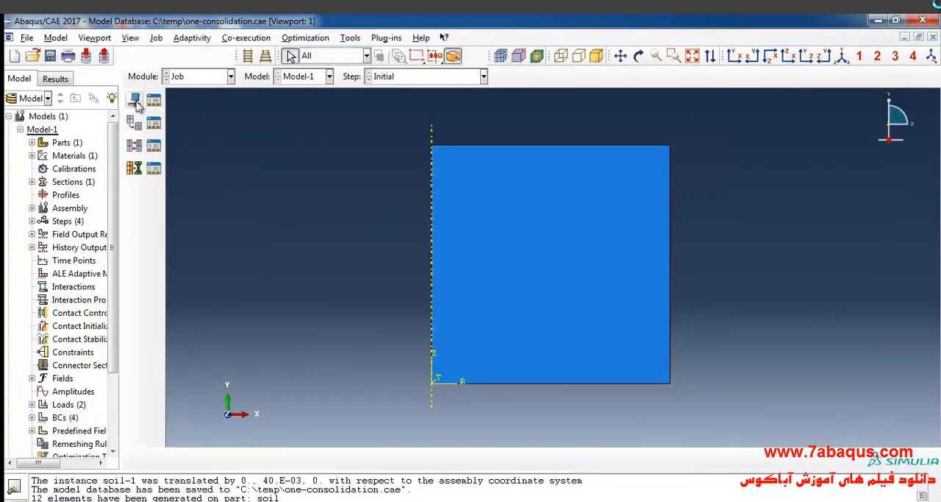
left_click(136, 103)
type("consolidation")
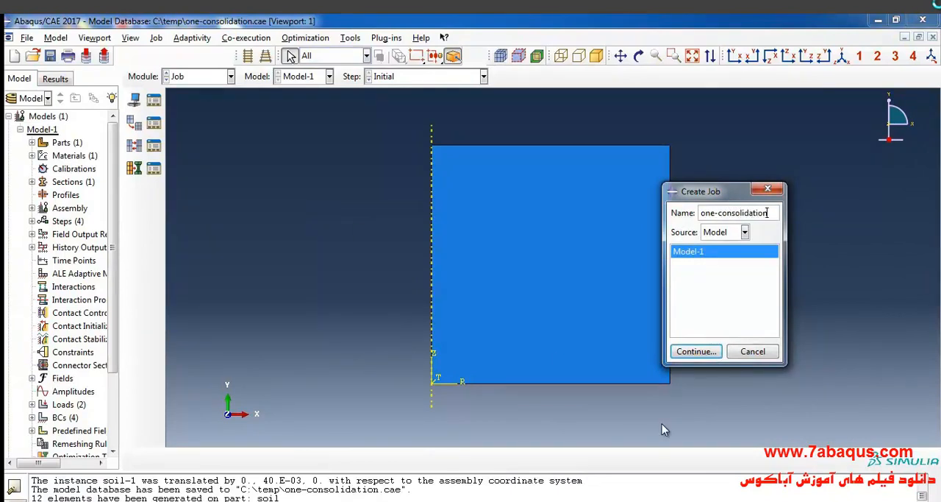
left_click(697, 351)
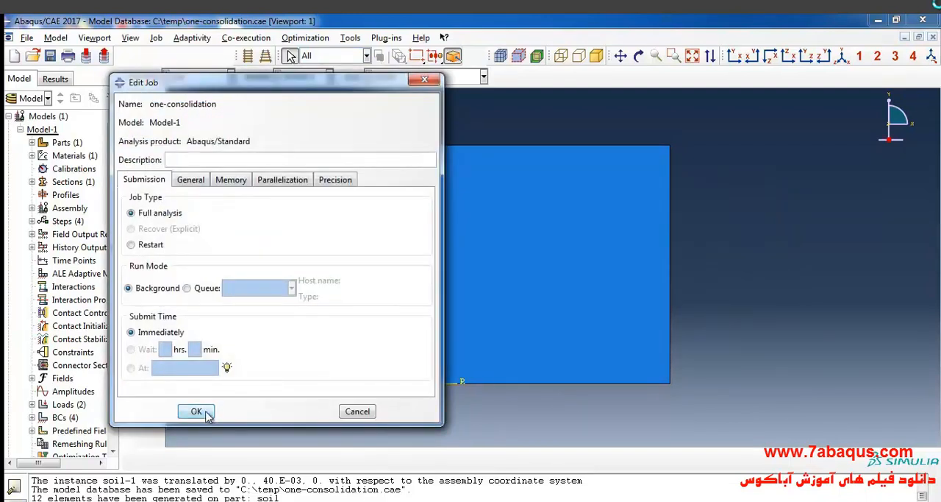
left_click(197, 411)
- Submit the one-consolidation job and display its results as contours on the deformed shape
left_click(153, 100)
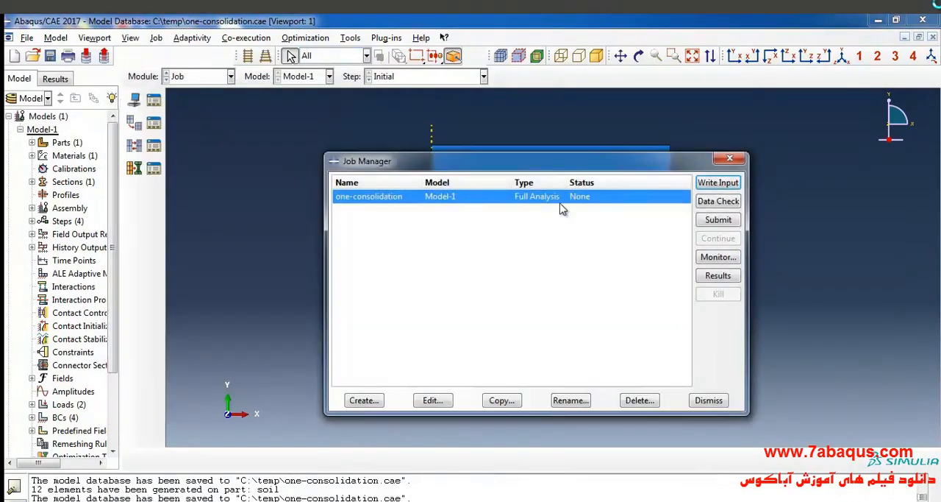
left_click(704, 219)
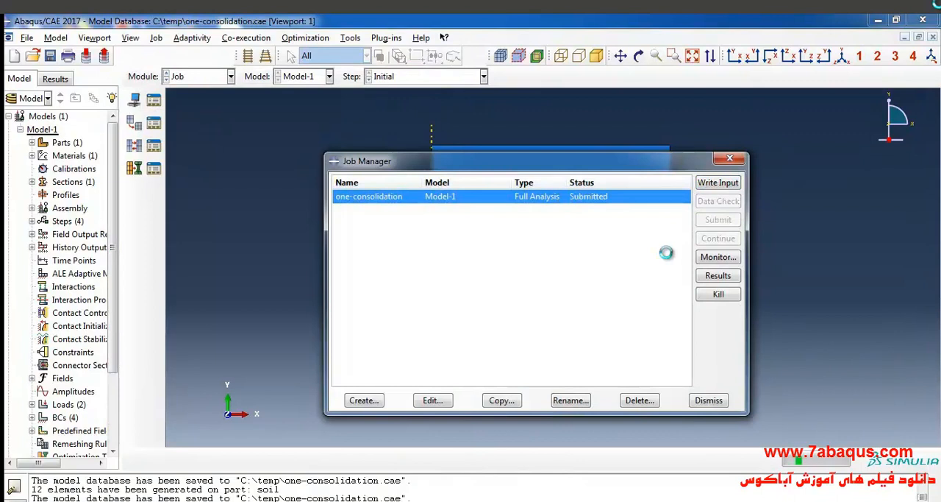
left_click(719, 278)
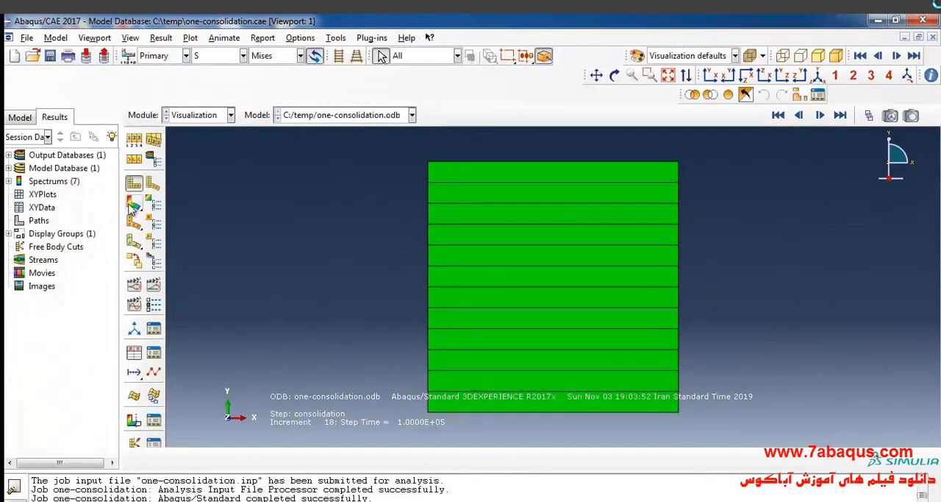
left_click(132, 204)
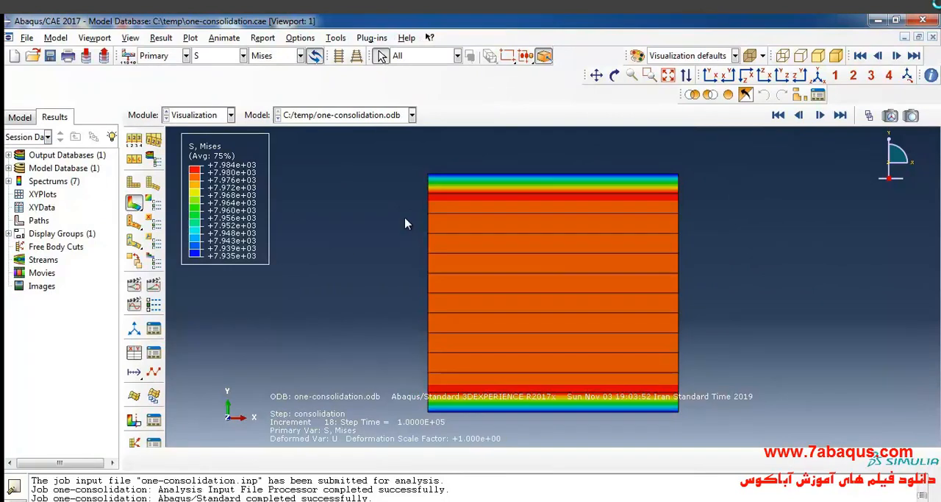
- Switch to the textbook PDF and examine the consolidation settlement versus time curve in Figure 4.12, then return to Abaqus/CAE
left_click(678, 500)
scroll(475, 257, "down", 1)
scroll(473, 262, "down", 1)
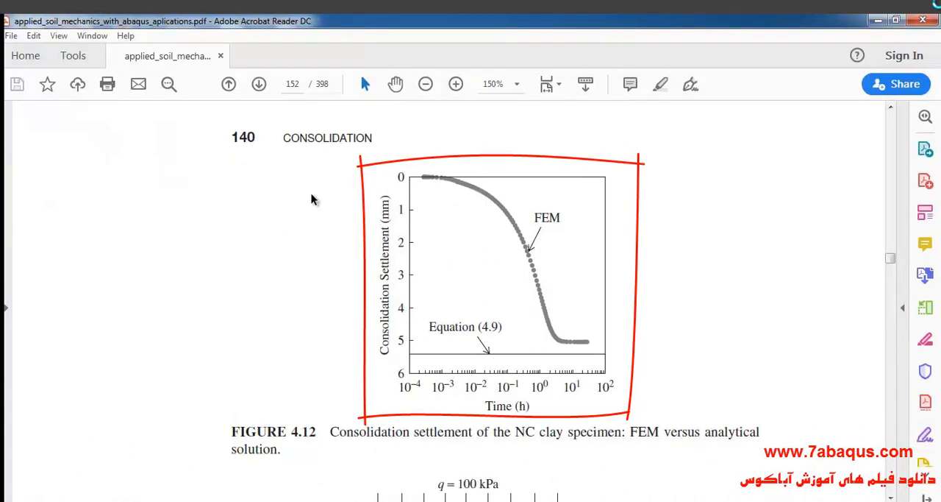
left_click_drag(384, 361, 376, 355)
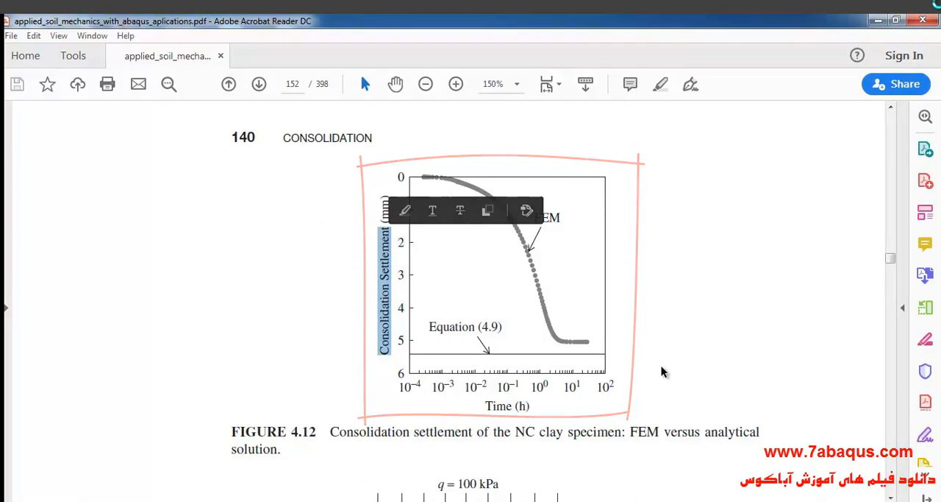
left_click(876, 22)
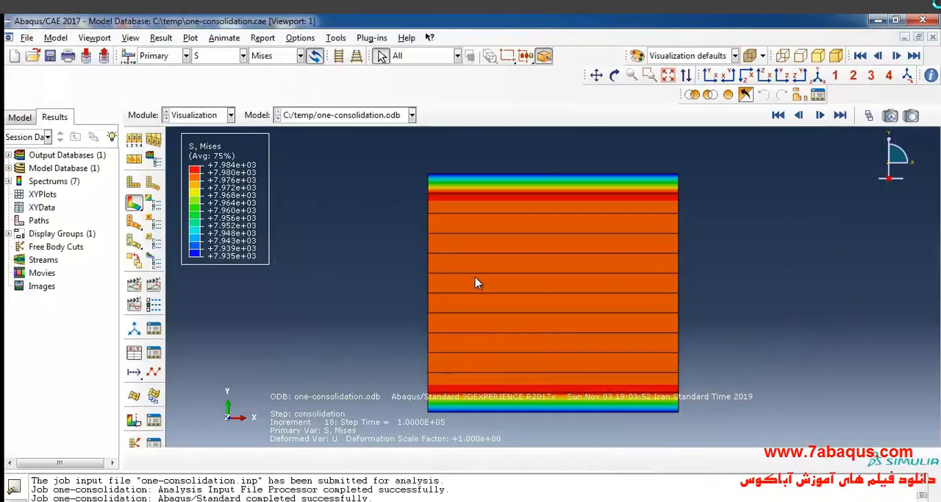
- Set up XY data from ODB field output at the Unique Nodal position with spatial displacement component U2 as the variable
left_click(134, 354)
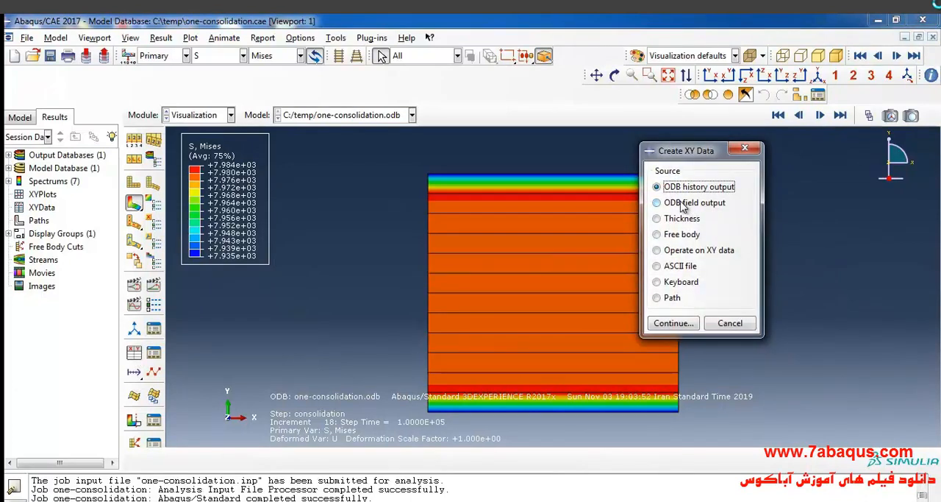
left_click(684, 203)
left_click(674, 324)
left_click(557, 154)
left_click(550, 204)
left_click_drag(609, 59, 657, 61)
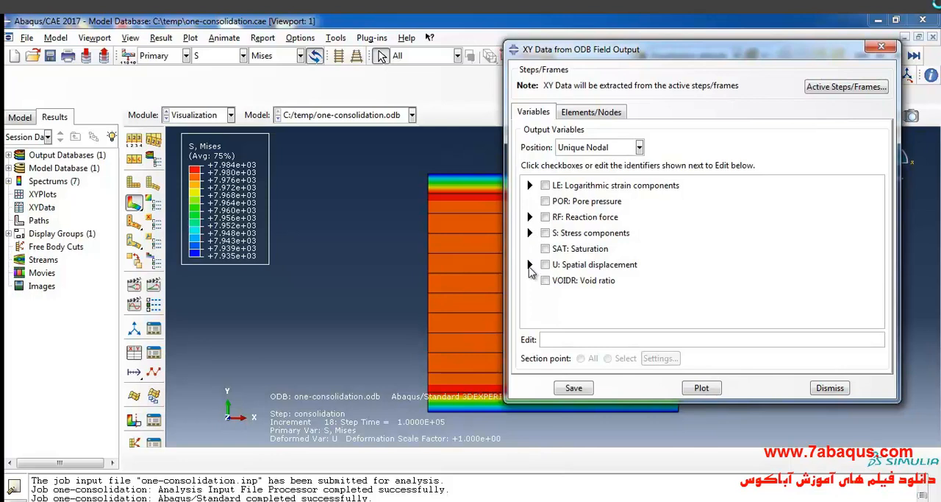
left_click(531, 264)
left_click(562, 304)
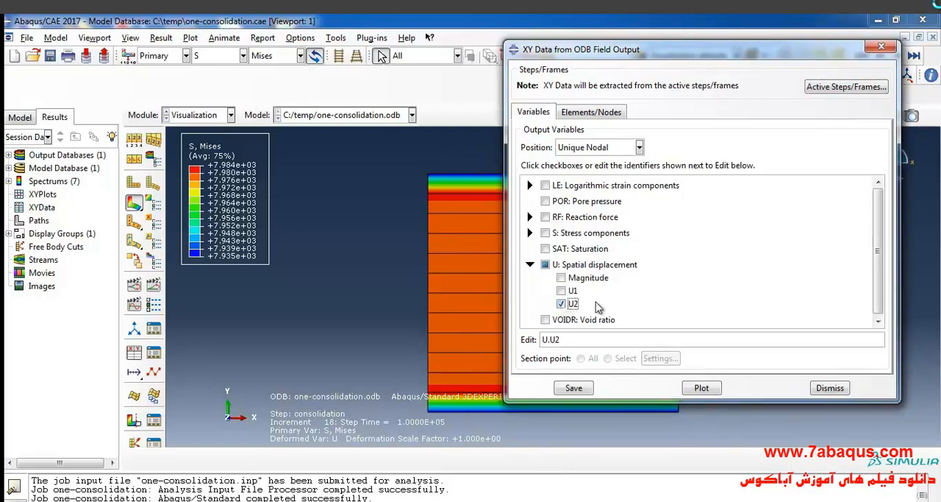
- Pick the soil's upper node on the symmetry axis in the viewport and save its U2 curve as XY data
left_click(615, 115)
left_click(637, 151)
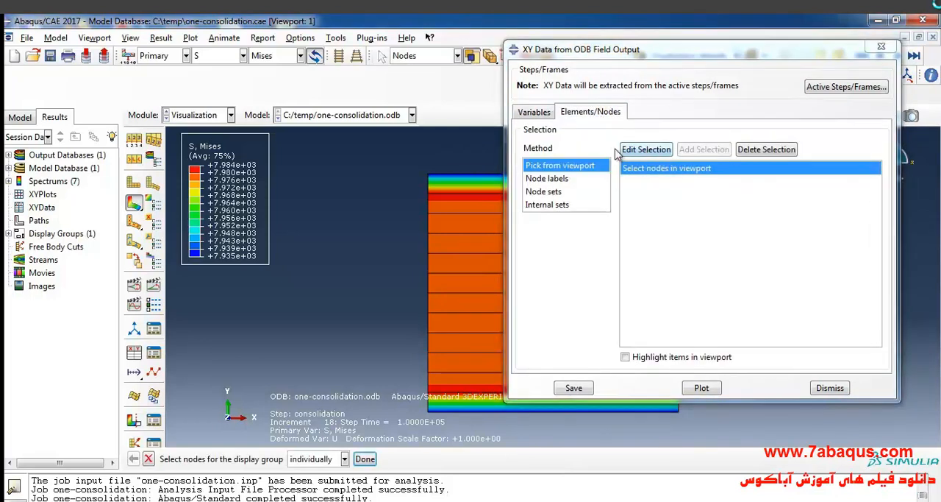
scroll(434, 180, "down", 1)
left_click(427, 177)
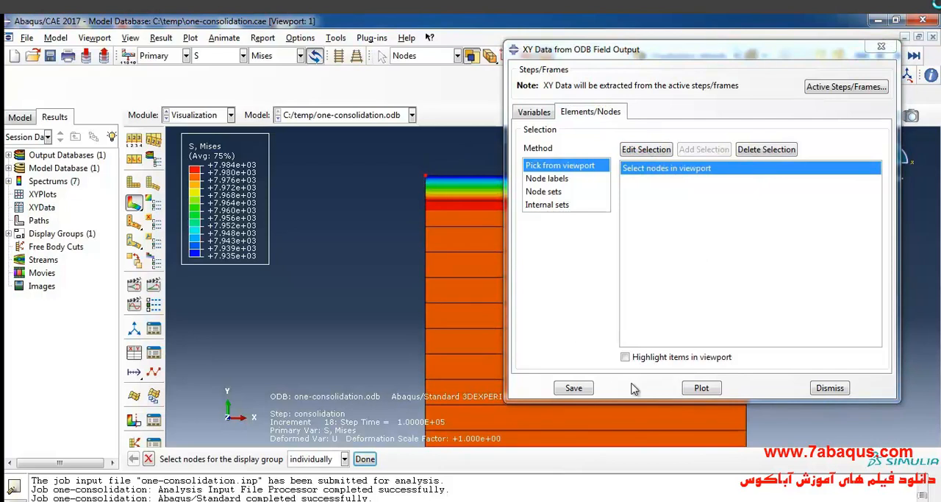
left_click(575, 388)
left_click(657, 319)
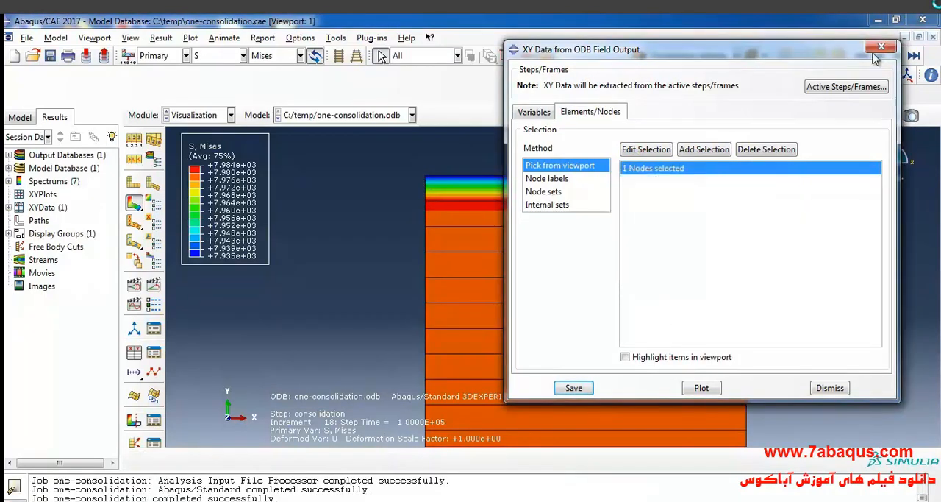
left_click(881, 47)
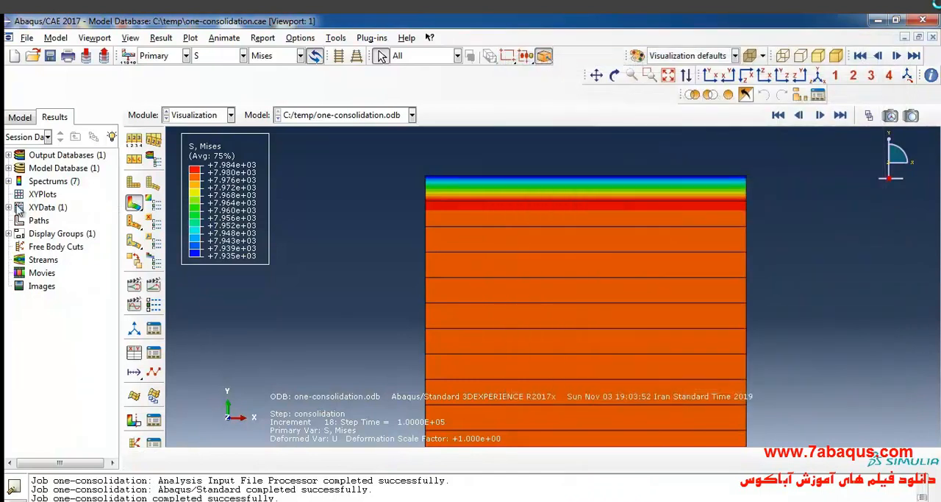
- Plot the saved U2 curve against time to inspect it, and return to the contour plot
left_click(8, 208)
double_click(68, 221)
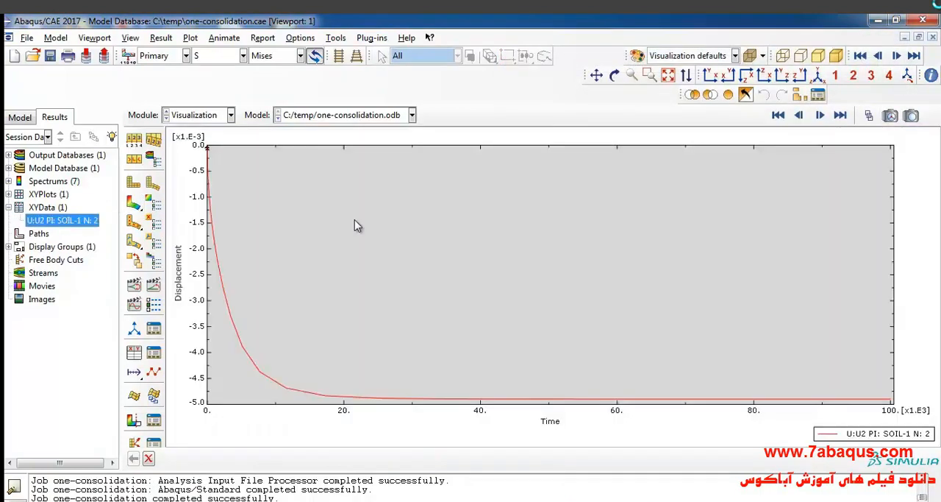
left_click(134, 204)
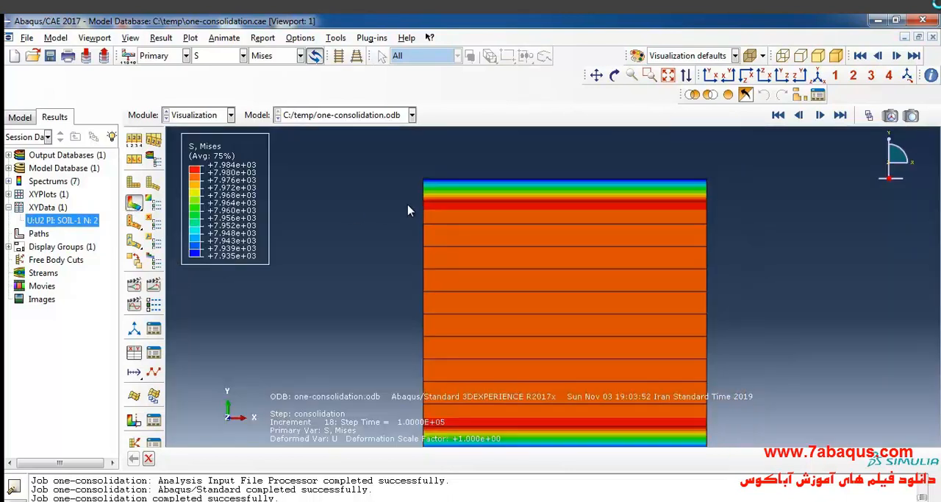
- Operate on XY data to multiply the node's U2 curve by 1000, and save the result as "displacement (mm)"
left_click(134, 353)
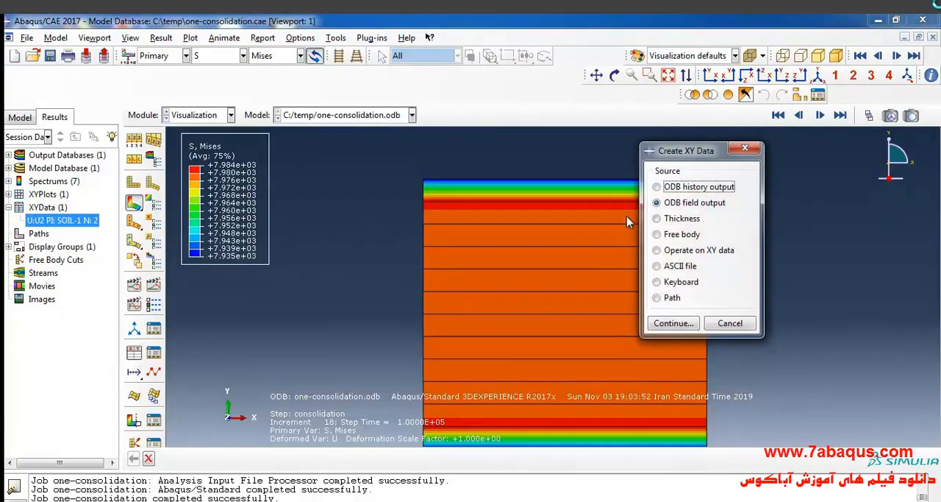
left_click(707, 251)
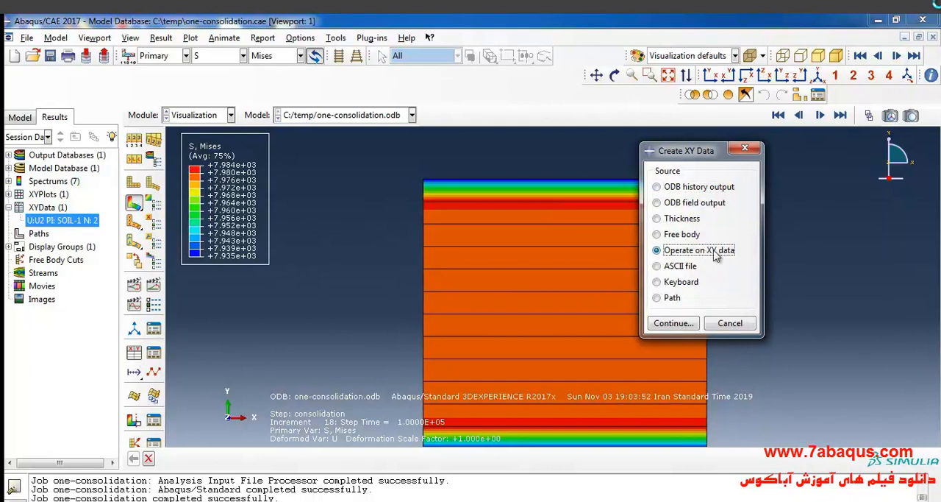
left_click(673, 323)
double_click(553, 208)
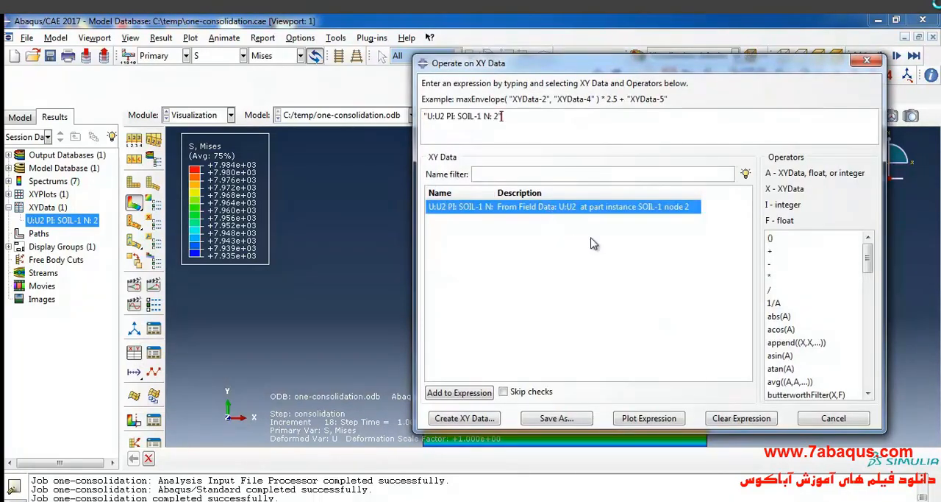
left_click(770, 278)
left_click(557, 418)
type("displacement (mm")
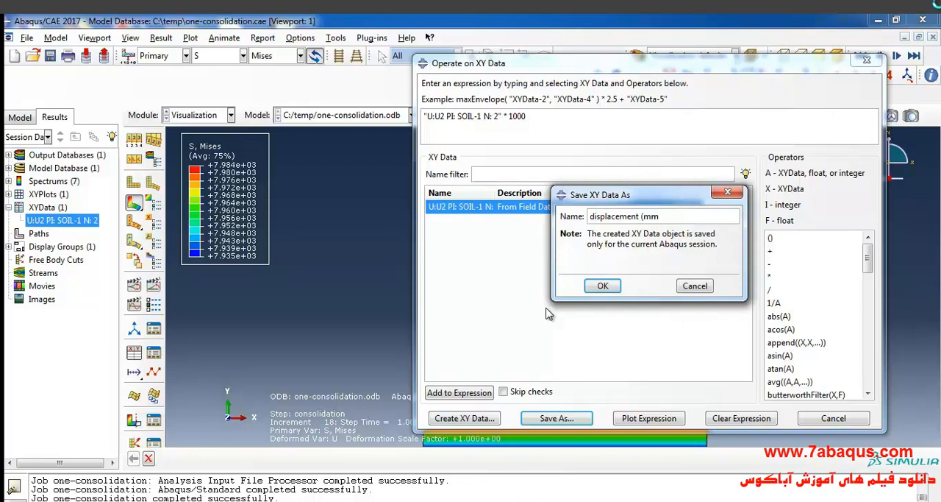
left_click(603, 288)
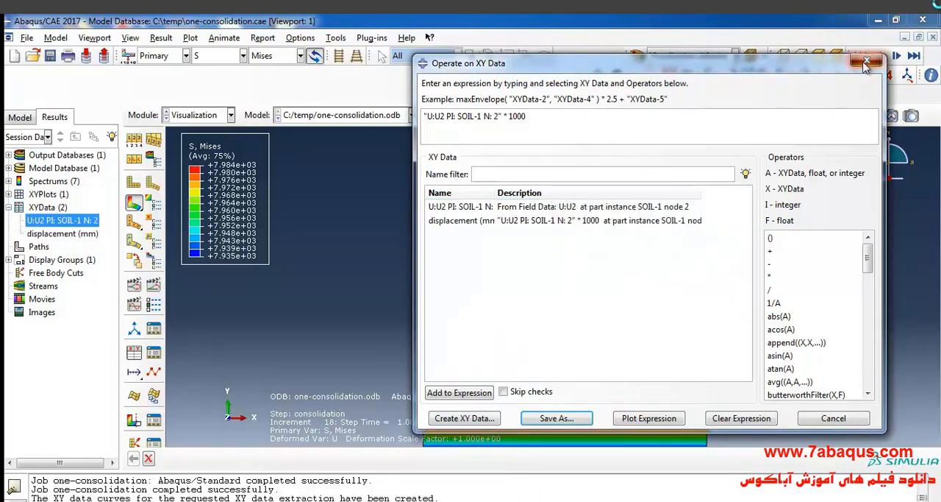
- Plot the "displacement (mm)" curve, and copy all of its X and Y values from the XY data table
left_click(867, 60)
double_click(66, 234)
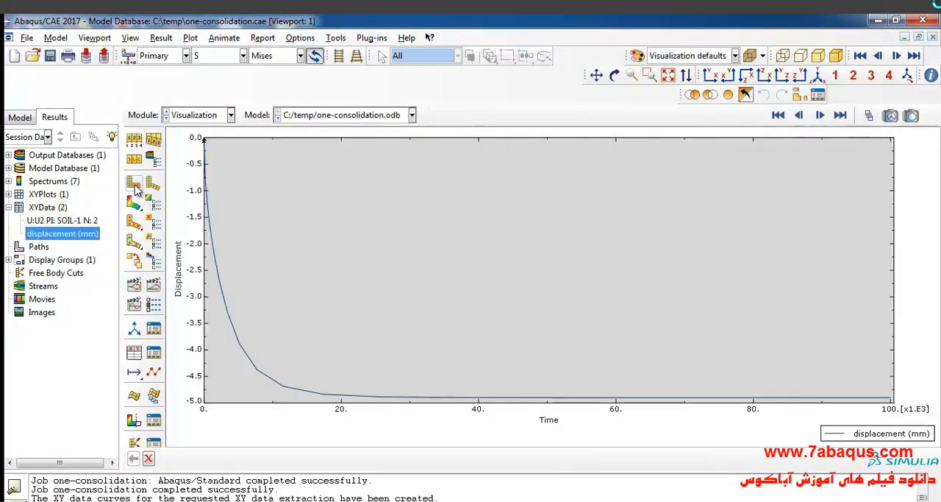
right_click(71, 235)
left_click(94, 271)
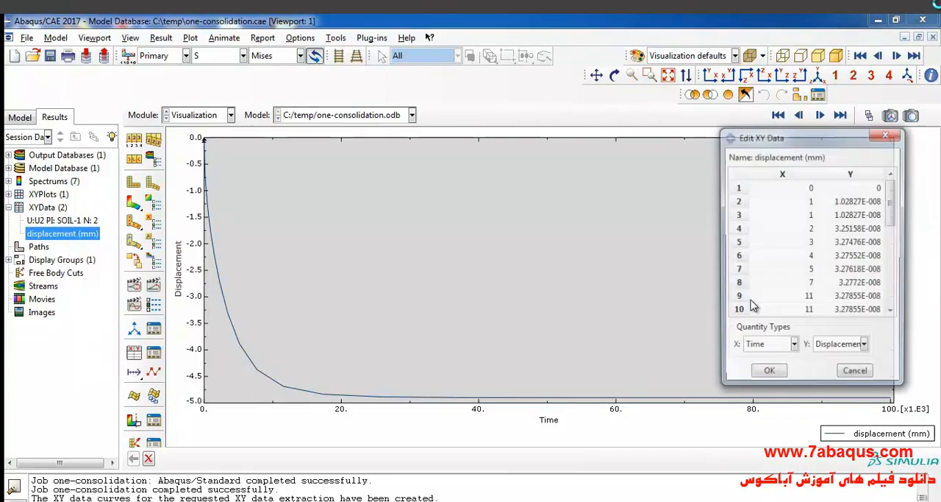
left_click(787, 190)
left_click_drag(787, 189, 865, 315)
right_click(854, 251)
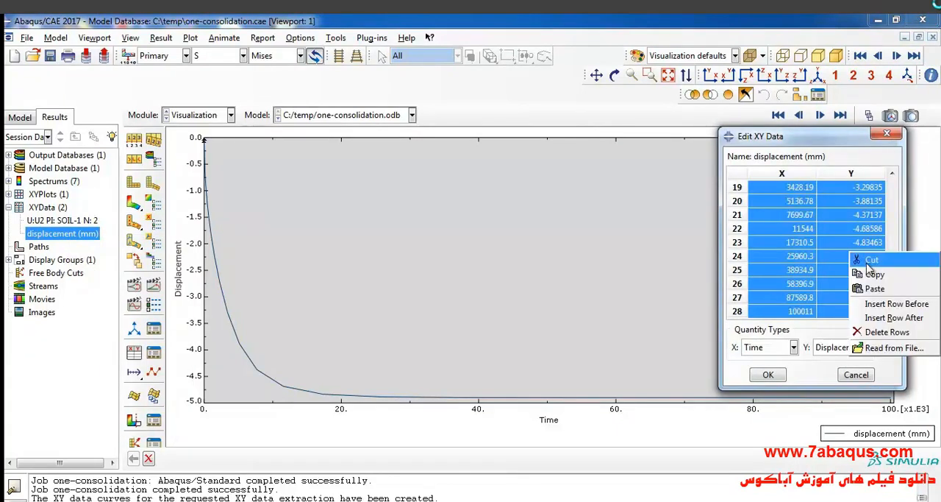
left_click(864, 270)
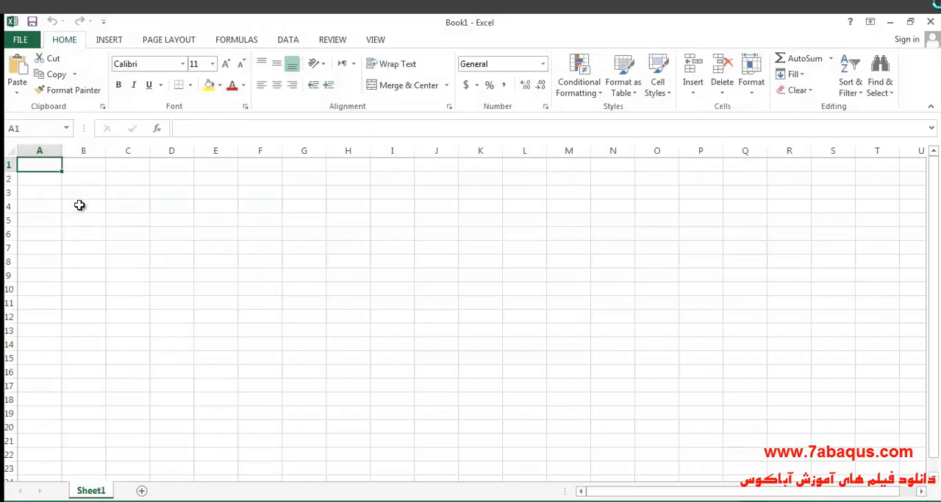
- Switch to the blank Excel workbook and paste the copied time and displacement values starting at cell B4
left_click(80, 205)
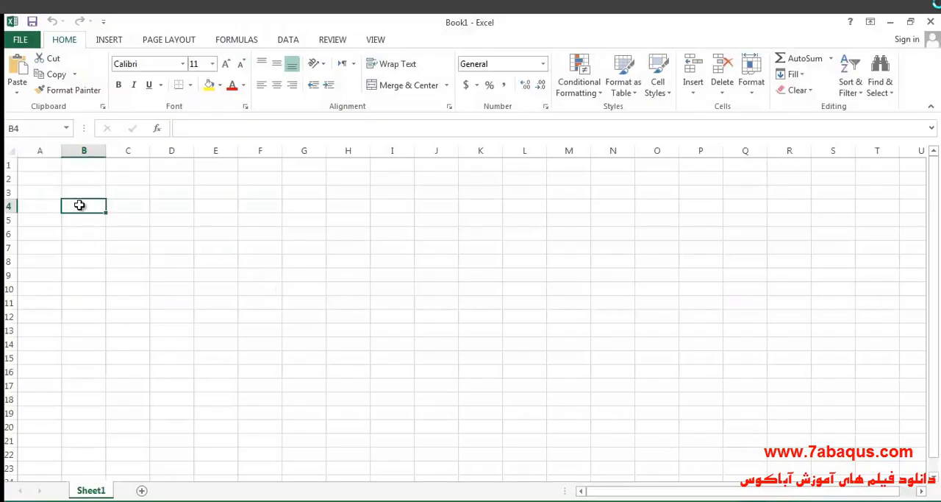
right_click(79, 206)
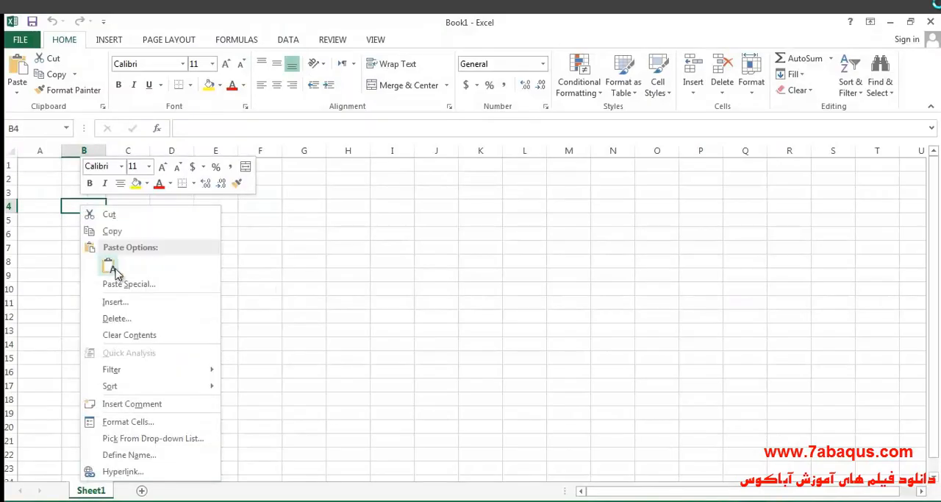
left_click(100, 264)
- Open cell B3, directly above the pasted time values, for editing
double_click(83, 192)
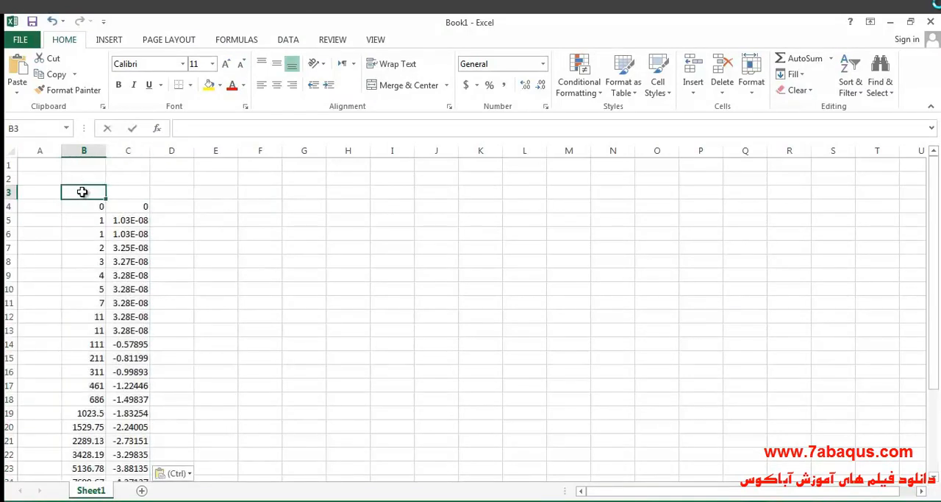
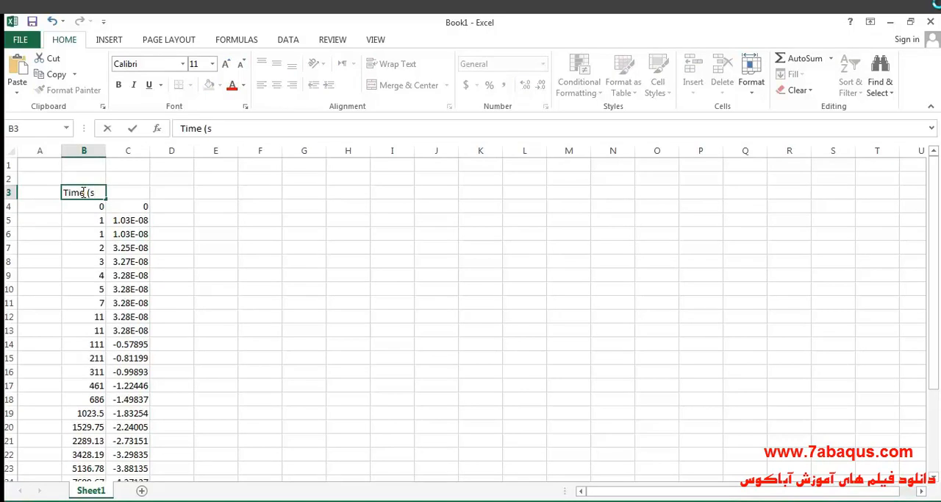
- Enter the heading "Settlement (mm)" in cell C3, and adjust the widths of columns B and C to fit their contents
left_click(135, 193)
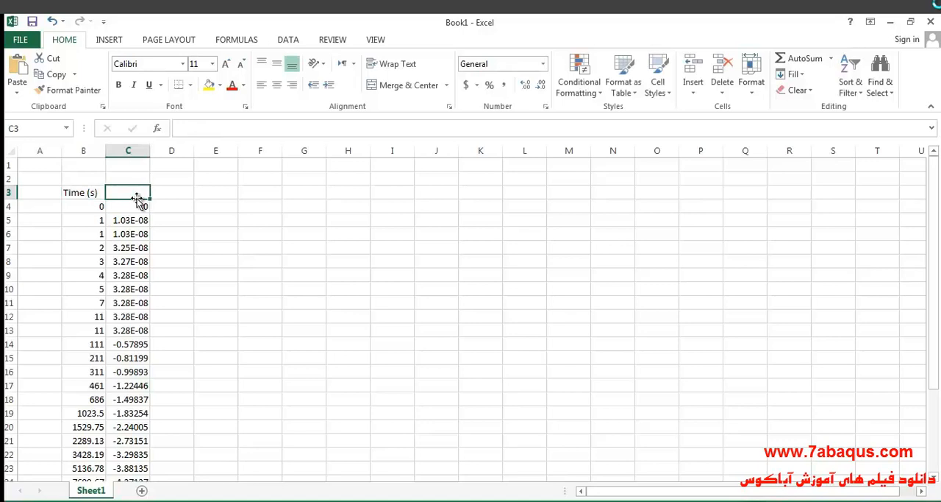
type("Settlement (mm")
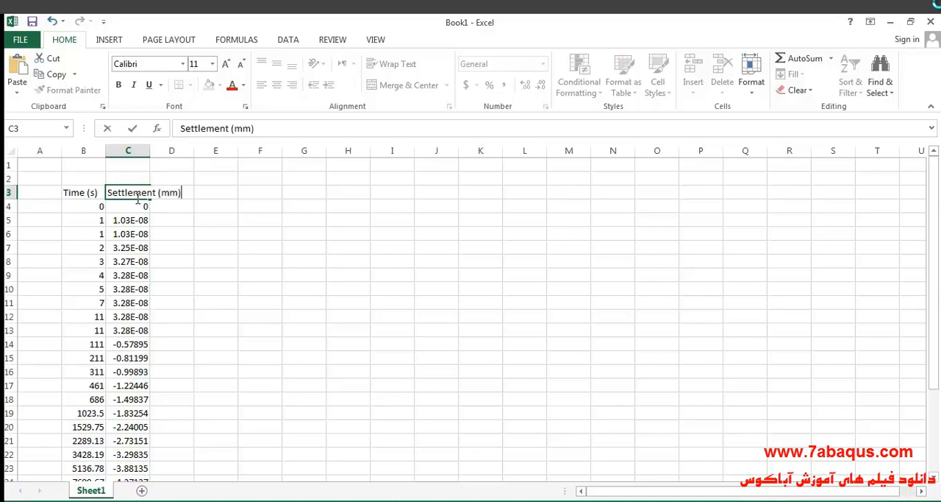
left_click(87, 150)
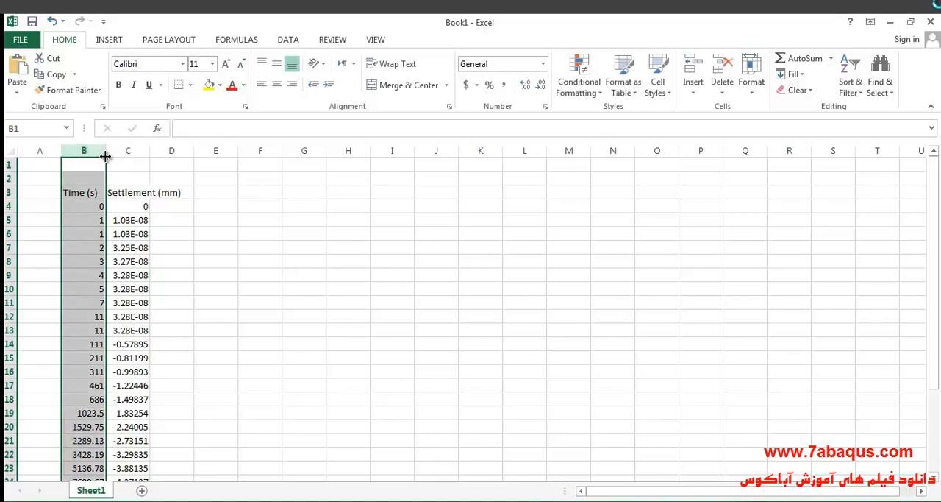
left_click_drag(116, 155, 212, 153)
left_click(162, 151)
left_click(126, 150)
left_click_drag(131, 152, 109, 151)
- Centre the contents of columns B and C horizontally and vertically
left_click(278, 86)
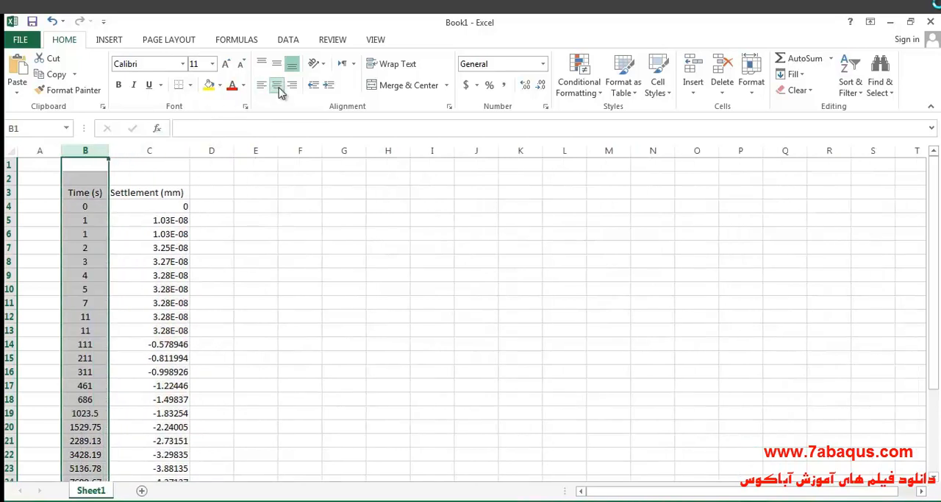
left_click(176, 150)
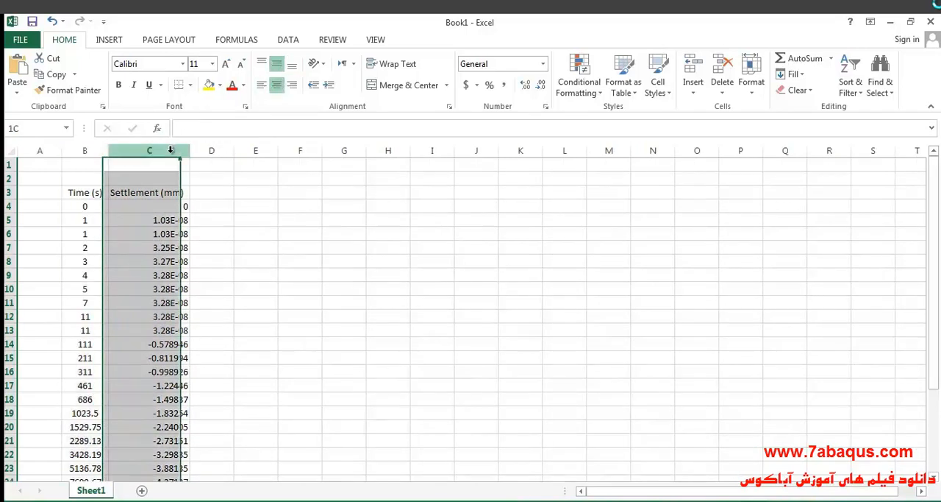
left_click(278, 85)
left_click(276, 64)
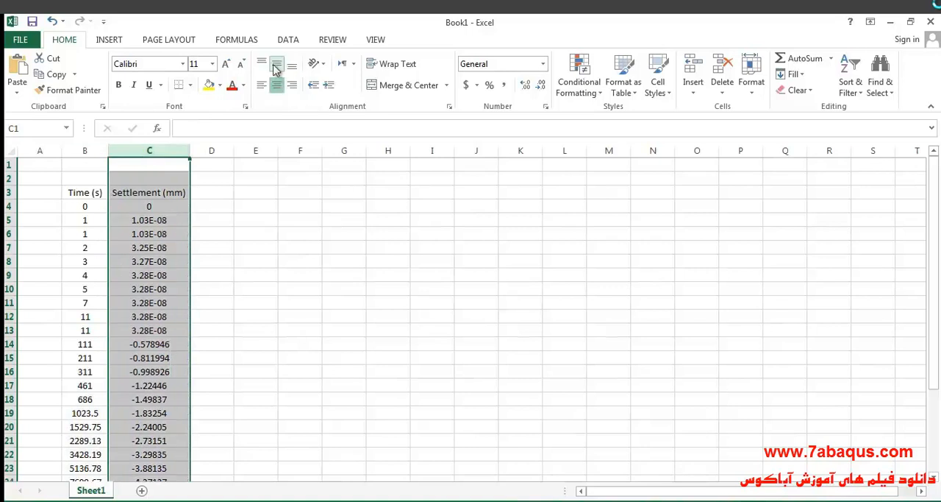
- Fill the "Time (s)" heading with yellow and the "Settlement (mm)" heading with light blue
left_click(89, 192)
left_click(210, 86)
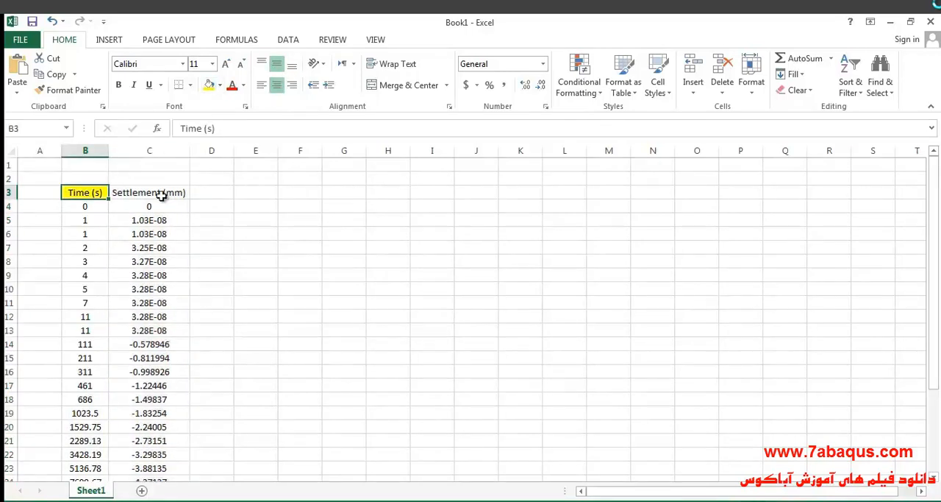
left_click(162, 192)
left_click(219, 87)
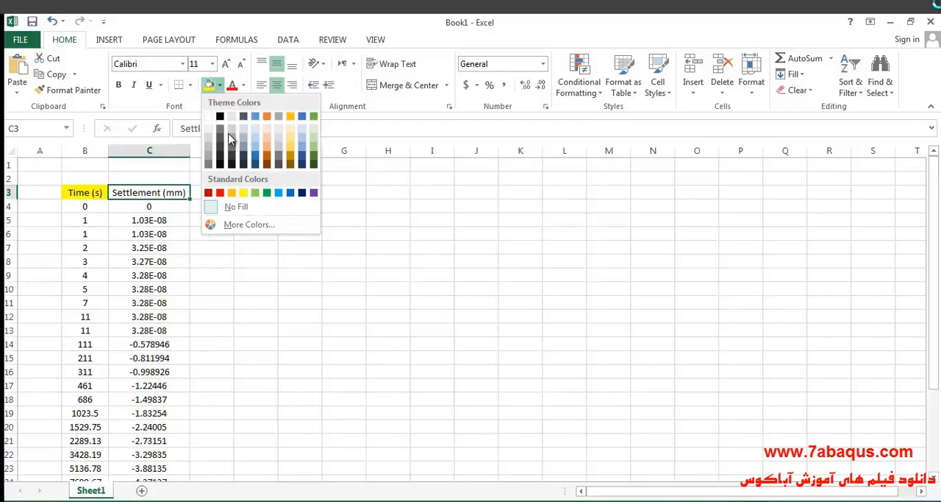
left_click(278, 192)
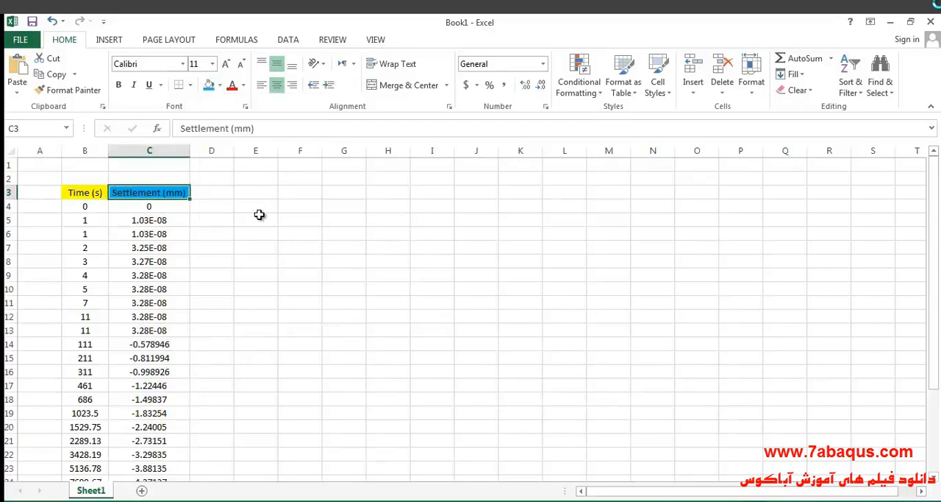
left_click(258, 216)
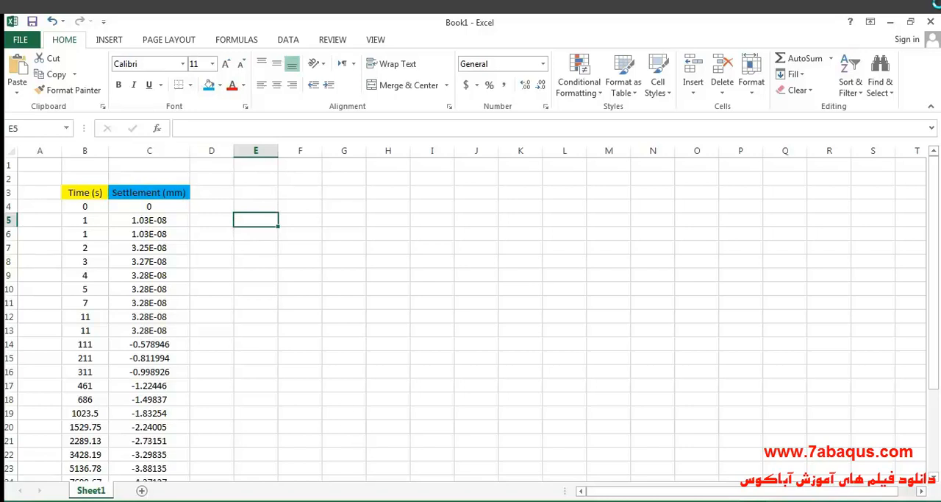
- Switch to the textbook PDF, check the time axis unit of Figure 4.12, and return to the Excel workbook
key("alt+Tab")
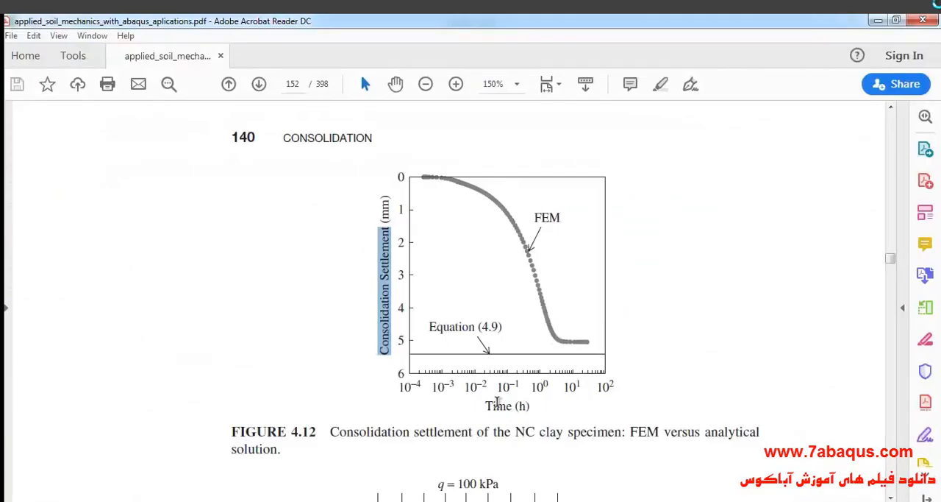
left_click(498, 413)
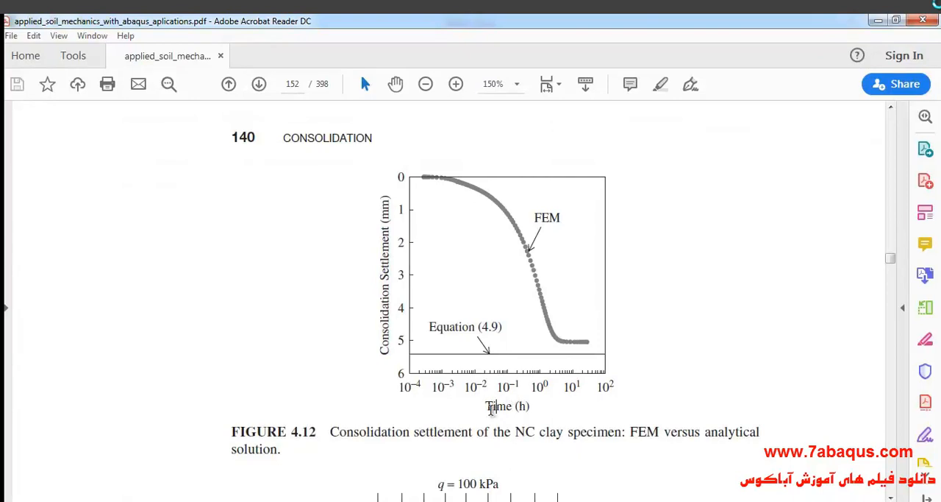
left_click_drag(485, 407, 531, 406)
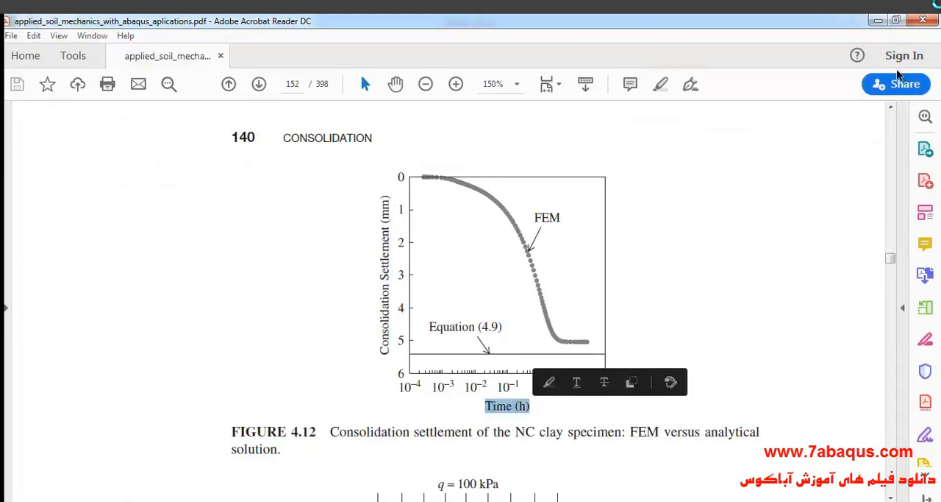
left_click(878, 21)
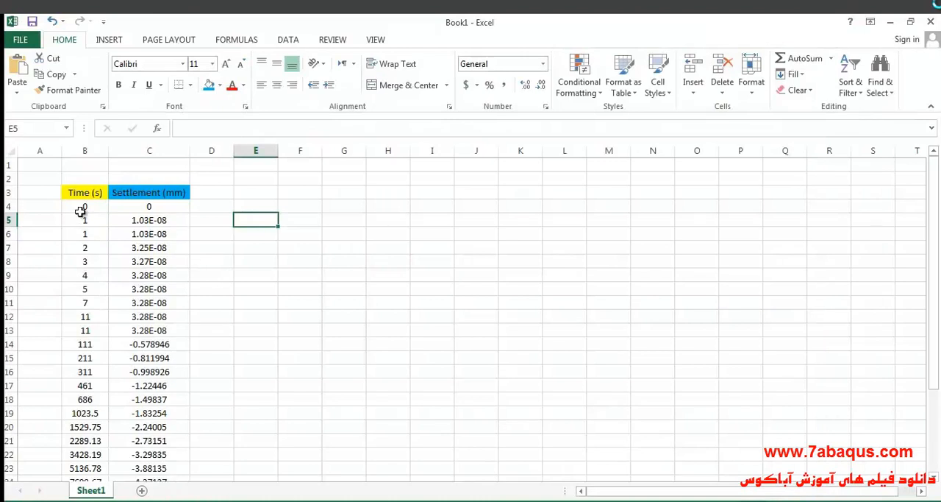
- Copy all time and settlement values from columns B and C, and paste them starting at cell F4
left_click(84, 209)
left_click_drag(112, 211, 134, 450)
scroll(138, 294, "up", 3)
right_click(146, 238)
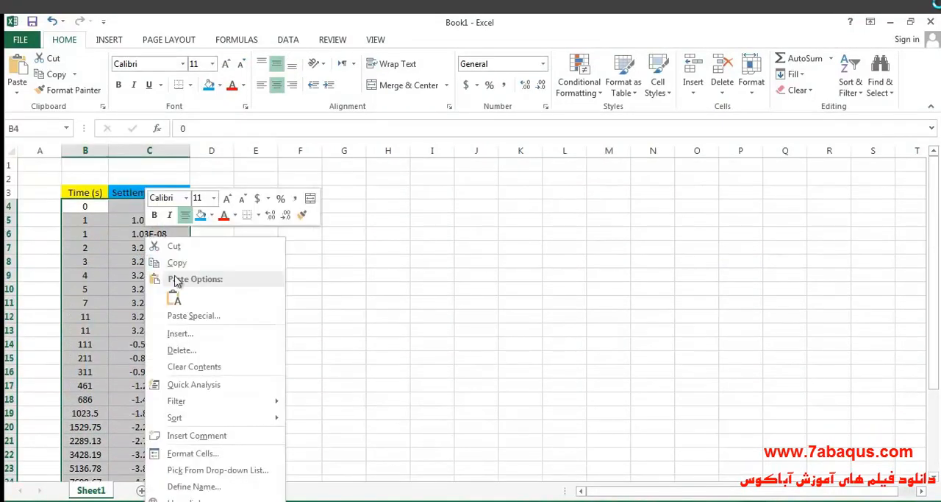
left_click(179, 263)
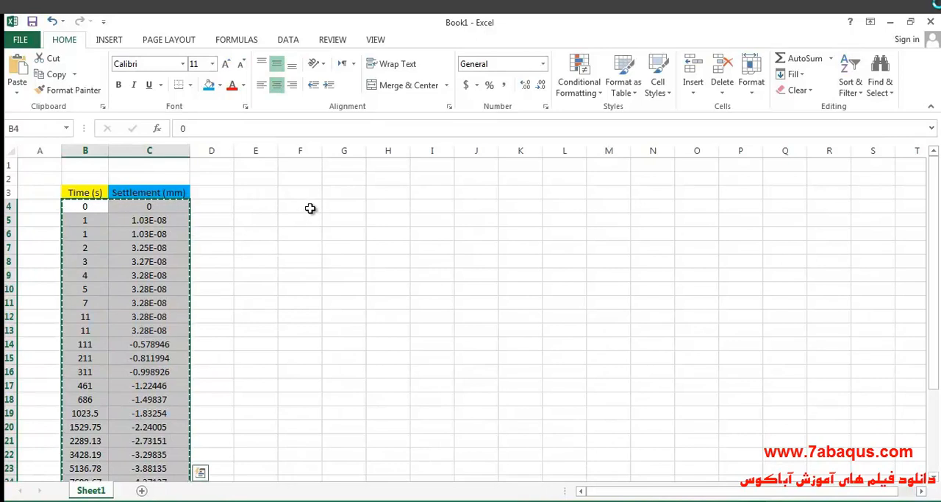
left_click(310, 209)
right_click(311, 208)
left_click(340, 270)
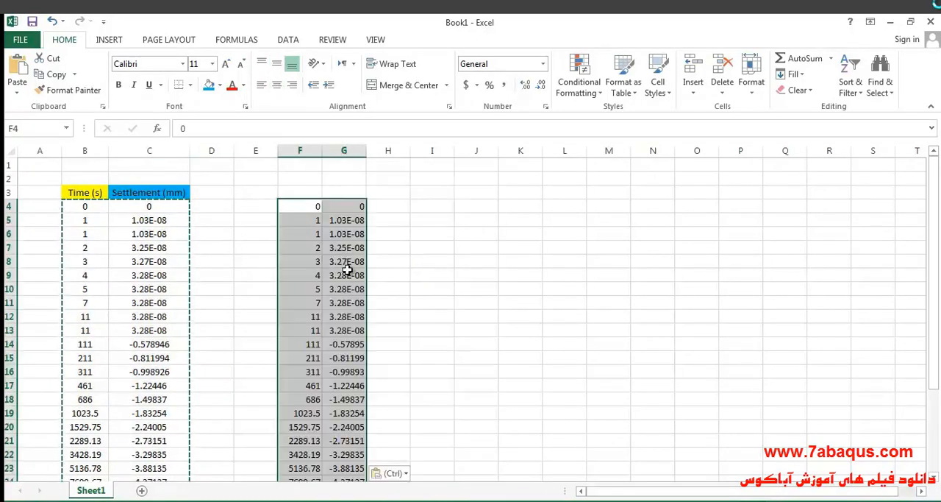
- Replace the value in cell F4 with the formula =B4:B31/3600 to convert seconds to hours
double_click(307, 191)
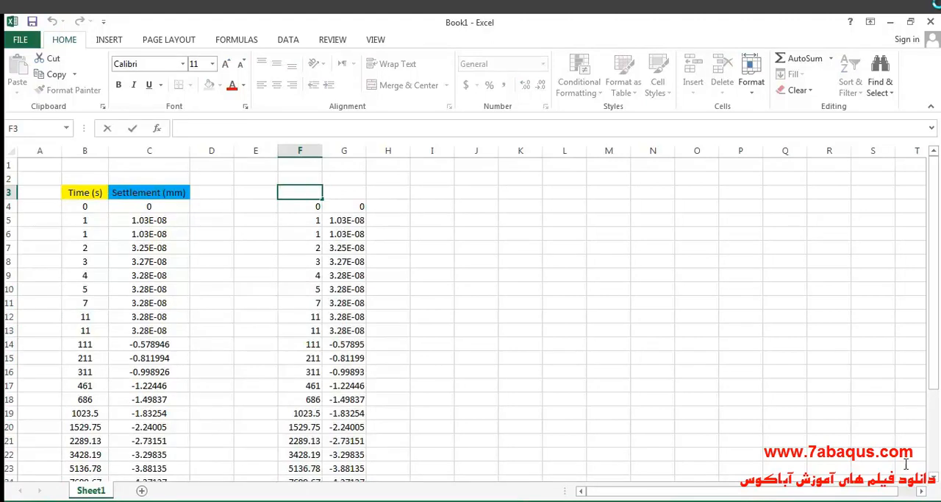
key("Return")
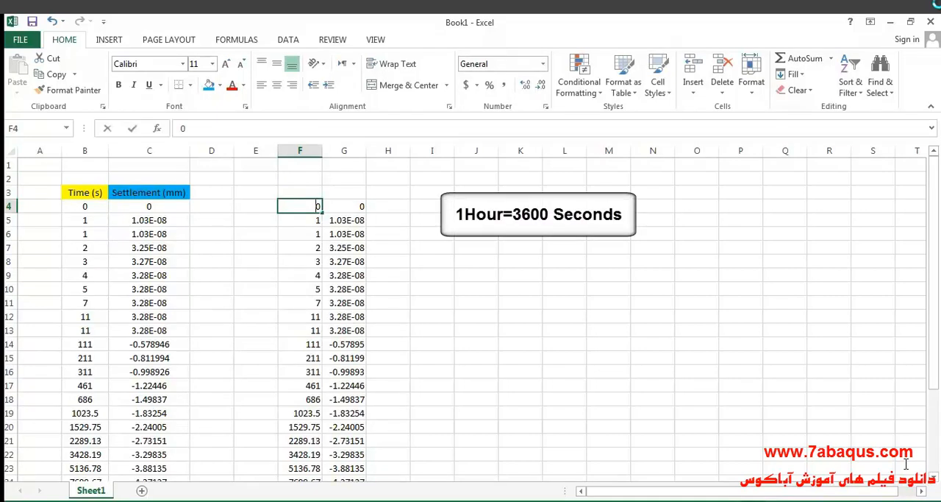
double_click(307, 207)
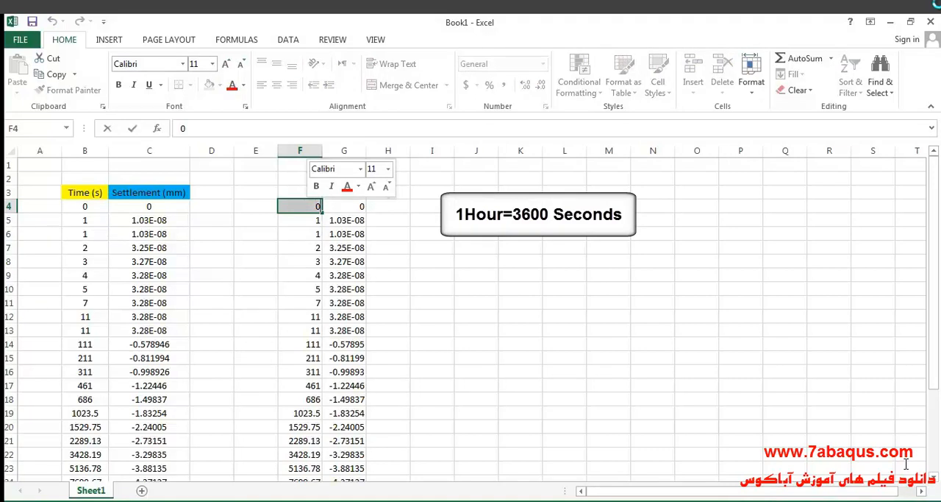
type("=")
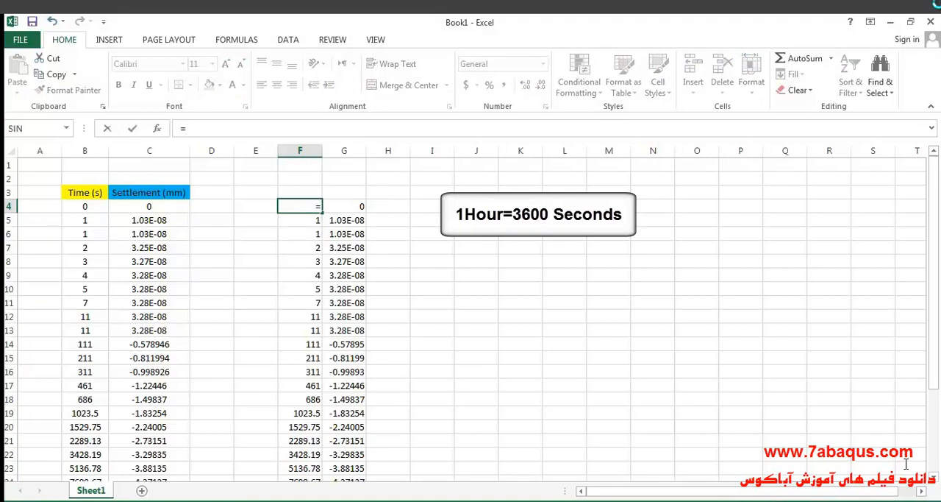
left_click_drag(85, 205, 88, 459)
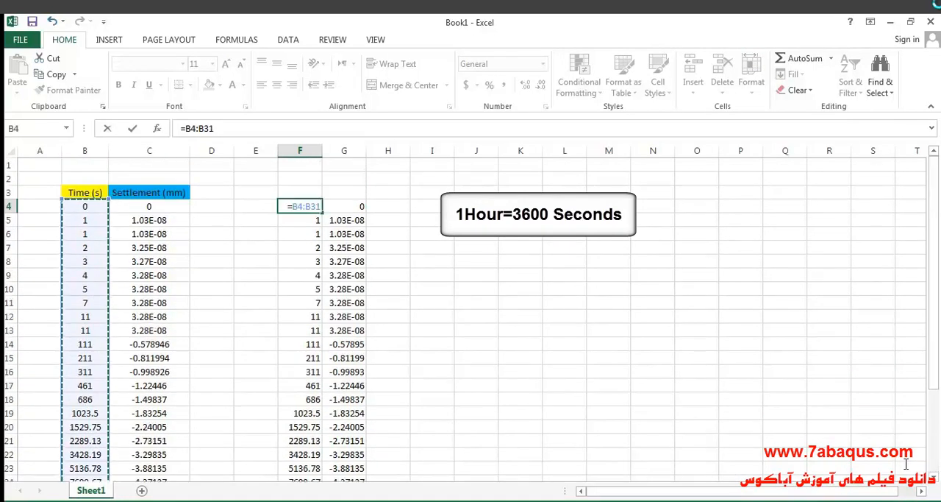
type("/3600")
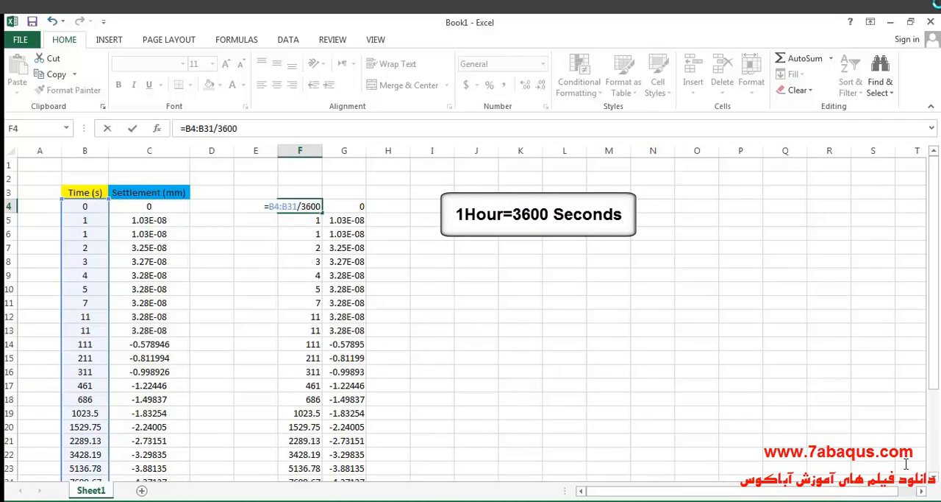
key("Return")
key("Up")
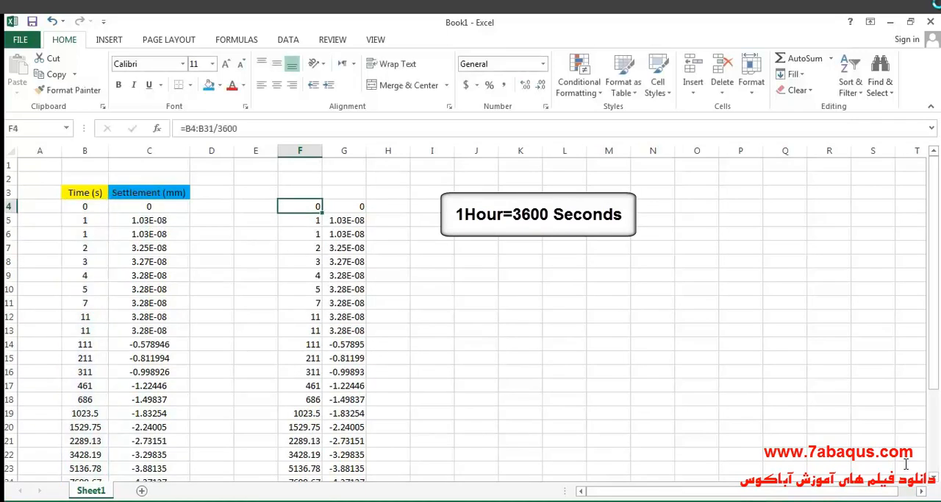
- Fill the hours formula from F4 down through the last time row, F31
key("shift+Down")
key("shift+Down")
key("shift+Down")
key("shift+Down")
key("shift+Down")
key("shift+Down")
key("shift+Down")
key("shift+Down")
key("shift+Down")
key("shift+Down")
key("shift+Down")
key("shift+Down")
key("shift+Down")
key("shift+Down")
key("shift+Down")
key("shift+Down")
key("shift+Down")
key("shift+Down")
key("shift+Down")
key("shift+Down")
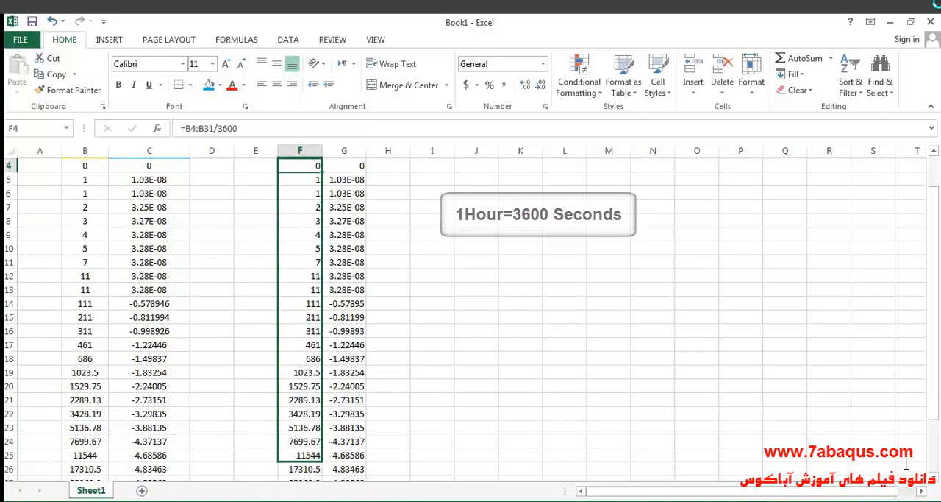
key("shift+Down")
key("ctrl+d")
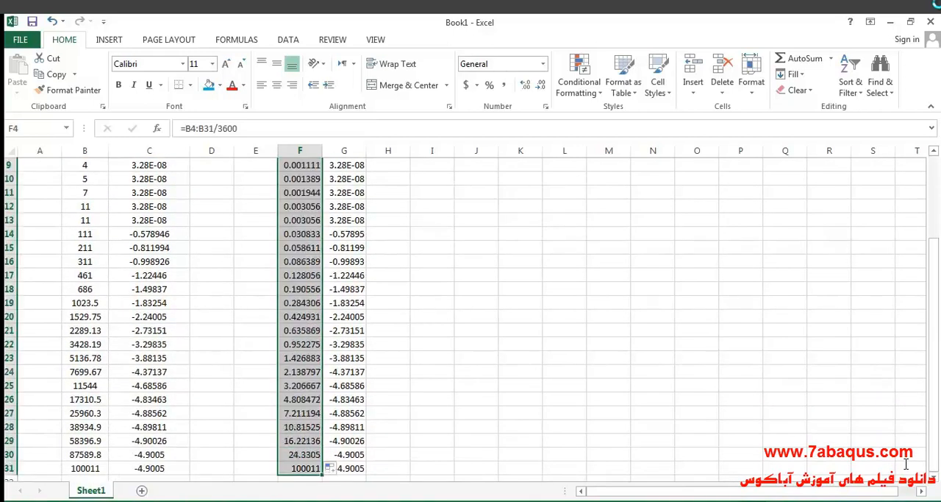
scroll(906, 464, "up", 3)
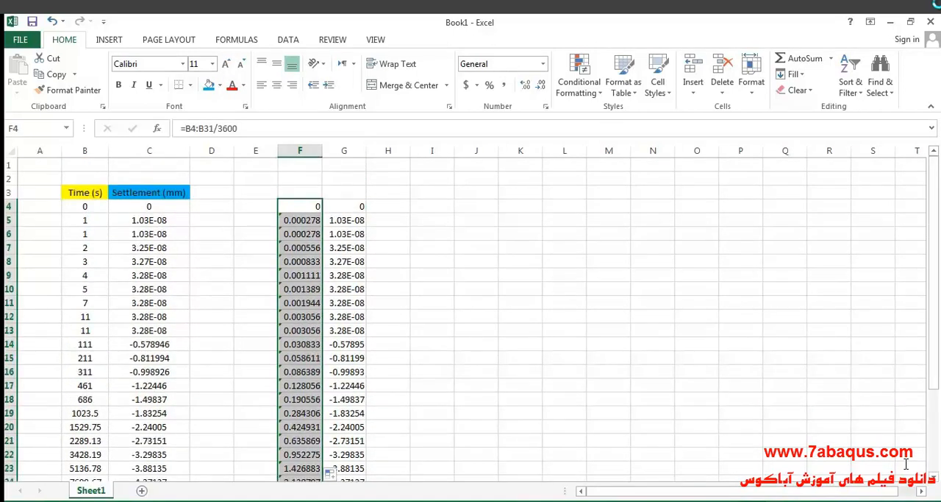
- Enter the headings "Time (h)" in cell F3 and "Settlement (mm)" in cell G3
key("Up")
key("F2")
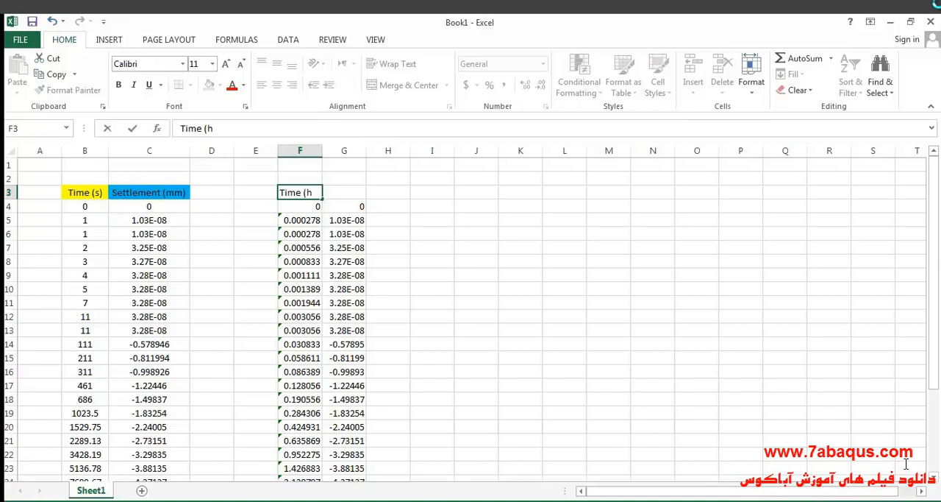
key("Tab")
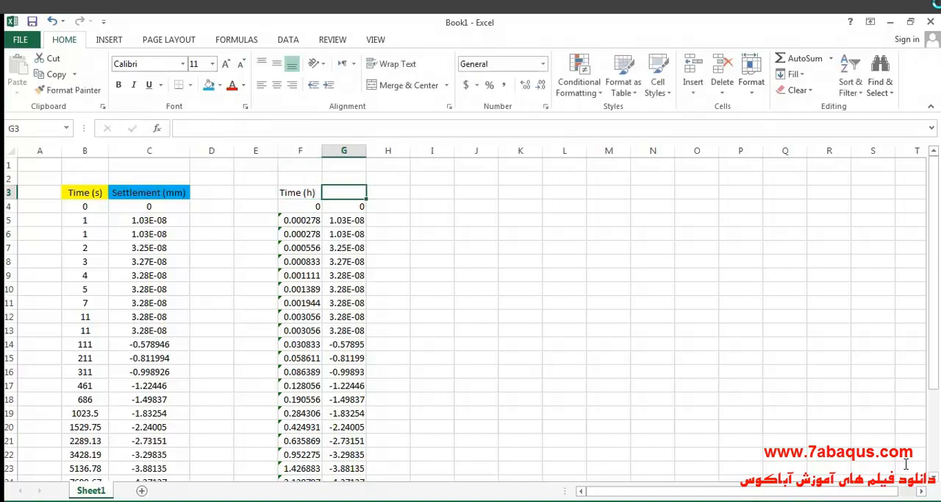
key("F2")
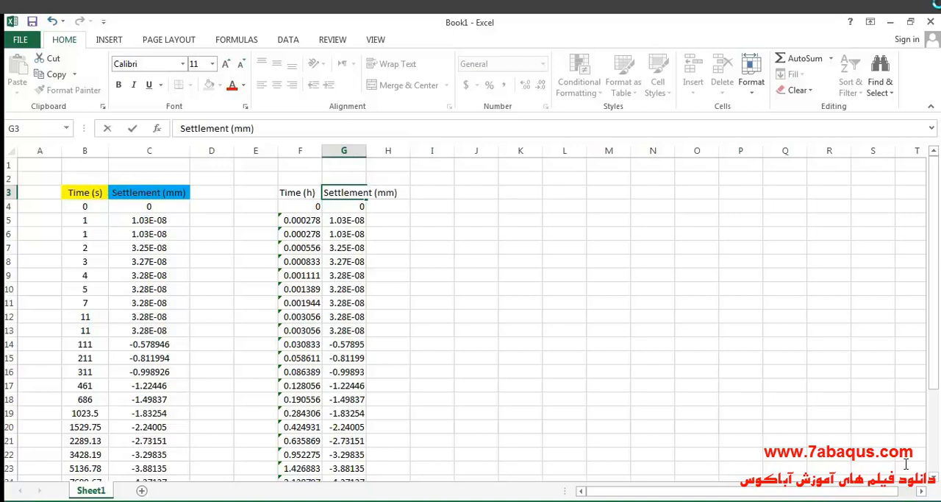
- Centre the contents of columns F and G horizontally and vertically, and widen column G to fit its heading
left_click(300, 150)
left_click(276, 85)
left_click(277, 64)
left_click(345, 151)
left_click_drag(366, 151, 401, 151)
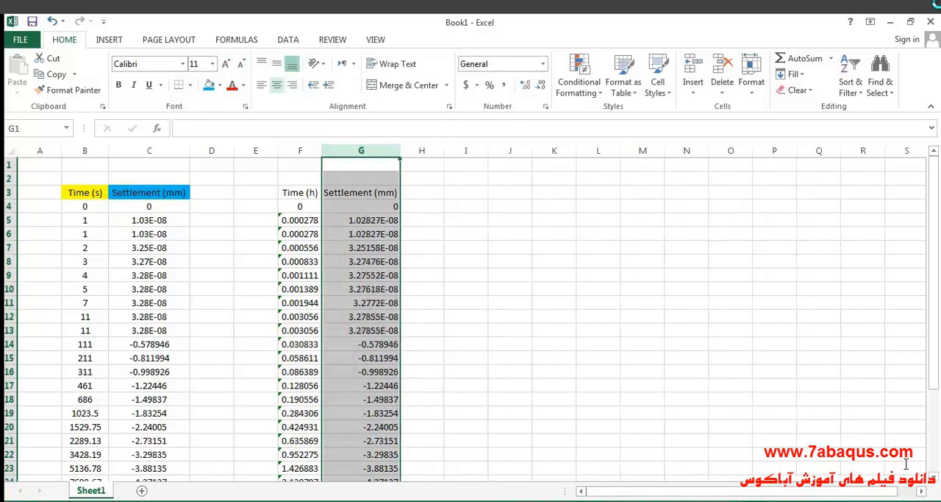
left_click(277, 86)
left_click(276, 64)
- Fill the "Time (h)" heading with yellow and the "Settlement (mm)" heading beside it with light blue
left_click(300, 192)
left_click(219, 86)
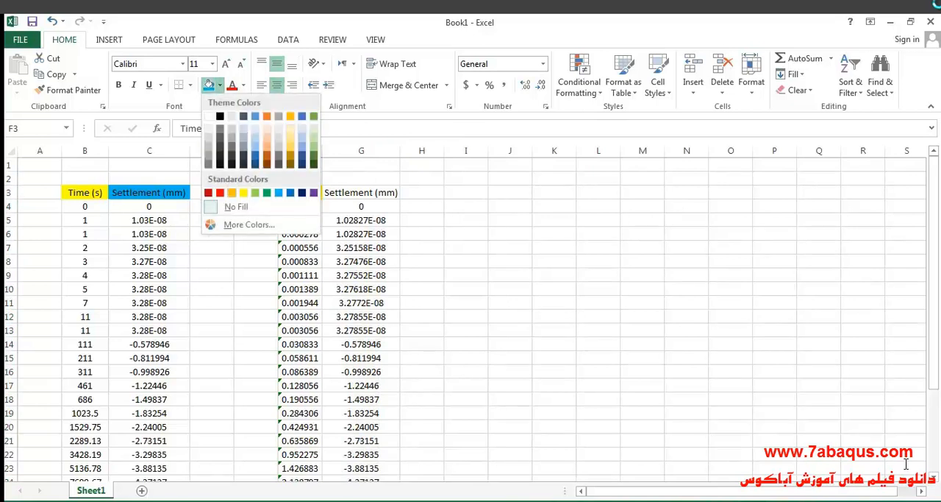
left_click(243, 193)
left_click(361, 193)
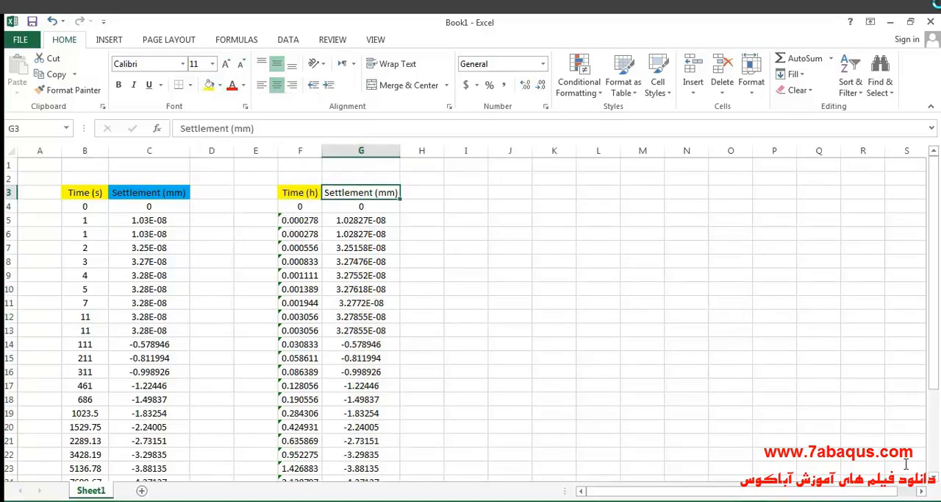
left_click(220, 85)
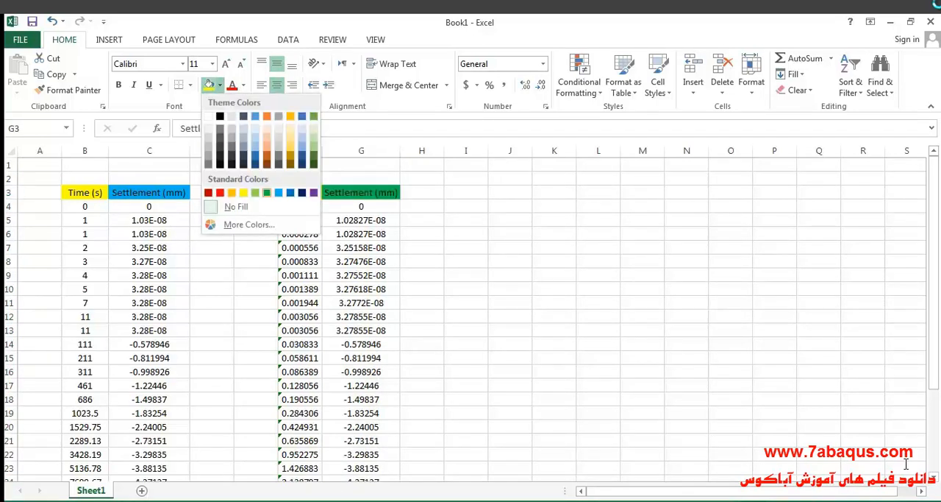
left_click(275, 192)
left_click(361, 248)
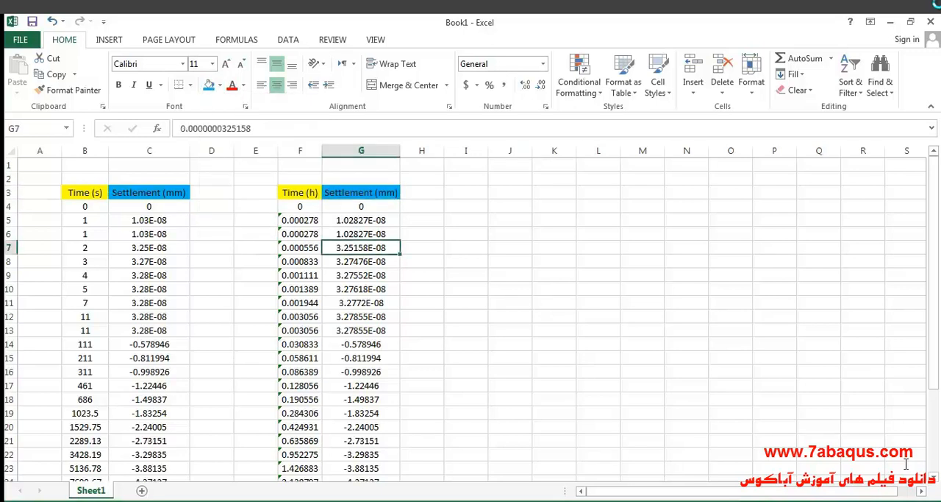
- Insert a Scatter with Smooth Lines chart of the hours and settlement data in F4:G31 and place it beside column G
left_click_drag(311, 208, 357, 450)
left_click(108, 40)
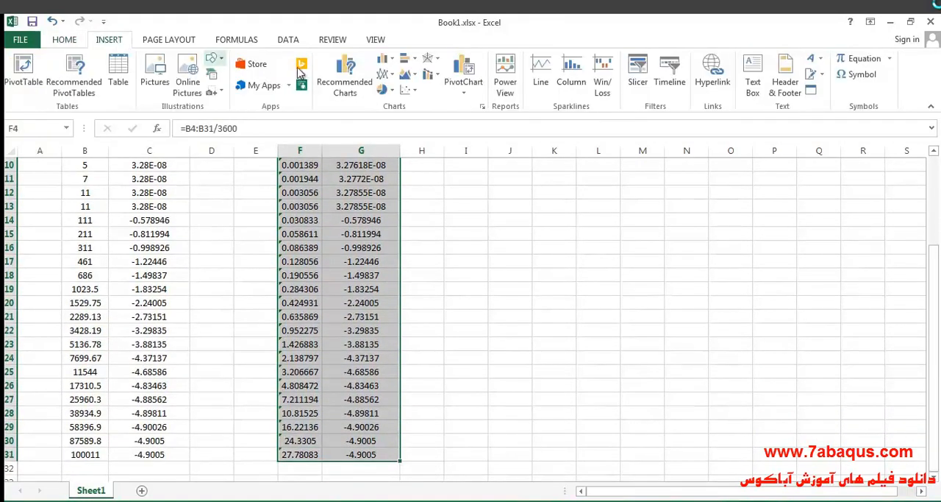
left_click(409, 89)
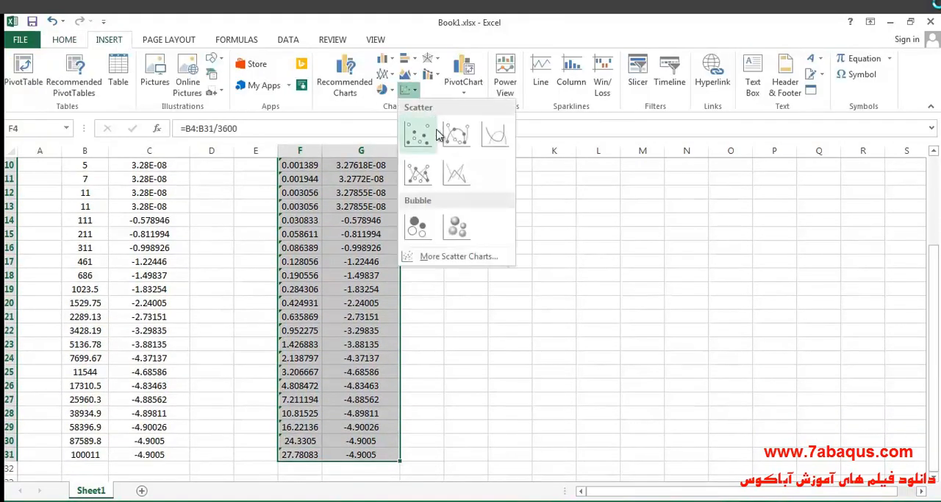
left_click(495, 134)
scroll(521, 200, "up", 2)
left_click_drag(544, 301, 628, 240)
scroll(611, 216, "up", 1)
- Set the chart's time axis to a logarithmic scale, with the vertical axis crossing at 1e-4
double_click(573, 290)
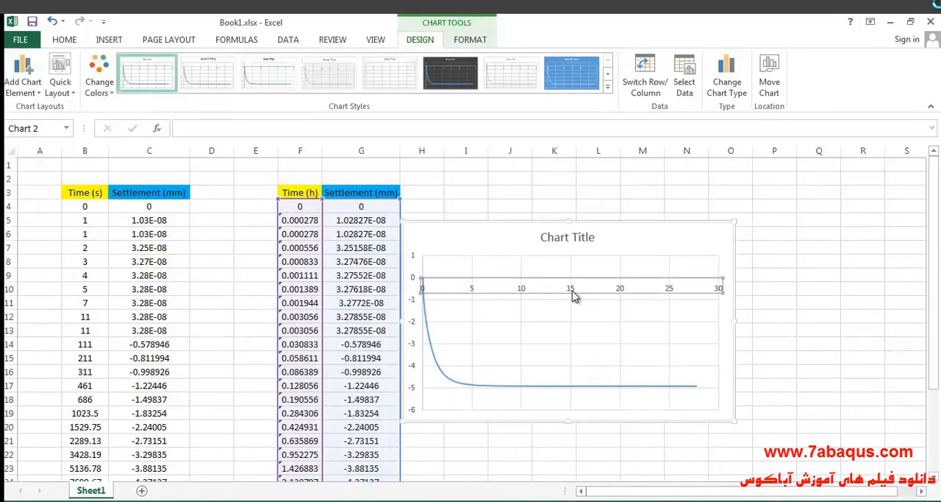
left_click(802, 473)
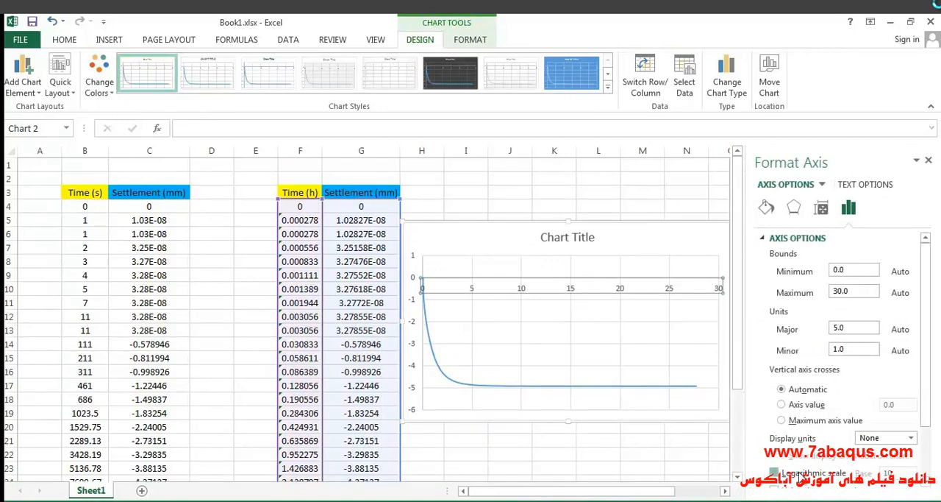
left_click(474, 297)
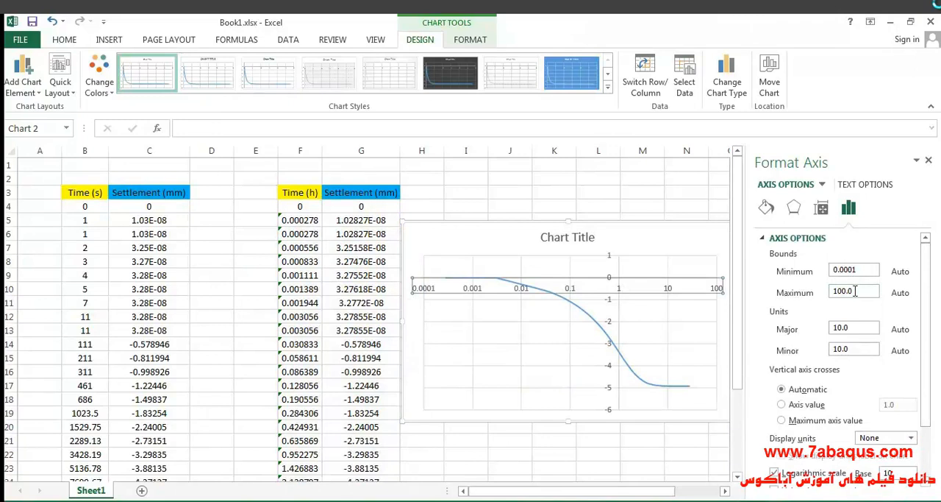
left_click(814, 406)
left_click(897, 406)
left_click(647, 245)
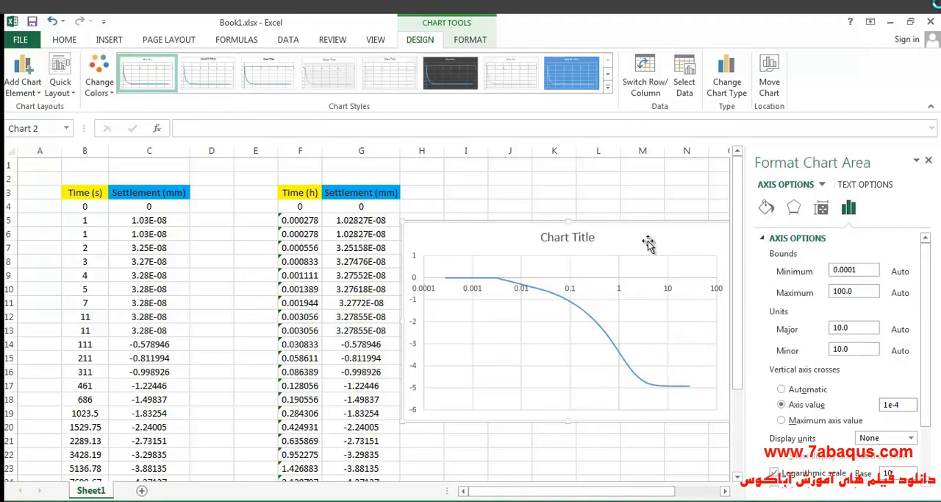
- Set the settlement axis maximum to 0 and make the horizontal axis cross it at -6
left_click(414, 305)
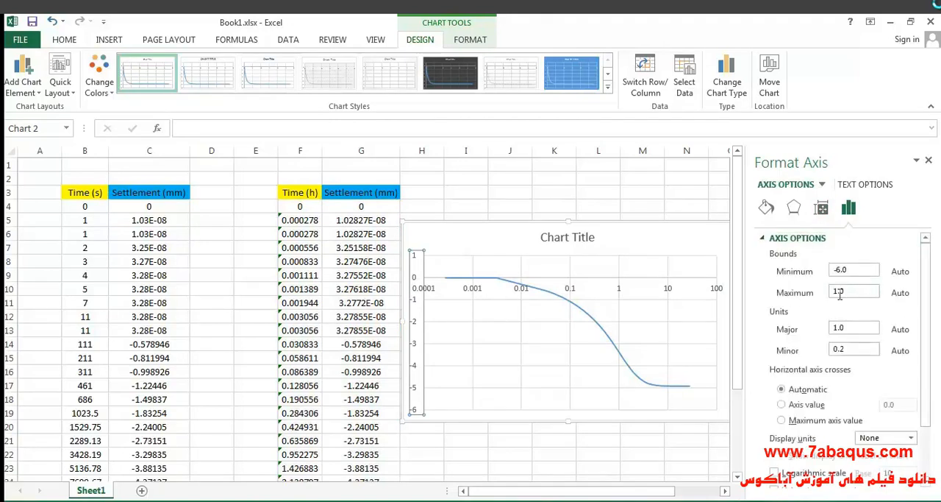
double_click(850, 290)
type("0")
left_click(809, 405)
left_click(903, 403)
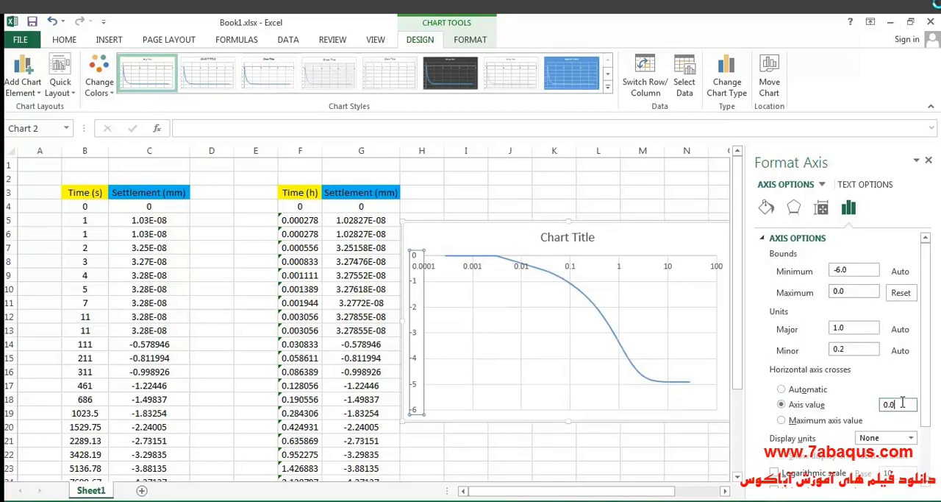
type("-6")
left_click(519, 236)
- Shift the chart slightly up, then show its axis titles and remove the chart title
left_click_drag(517, 238, 506, 217)
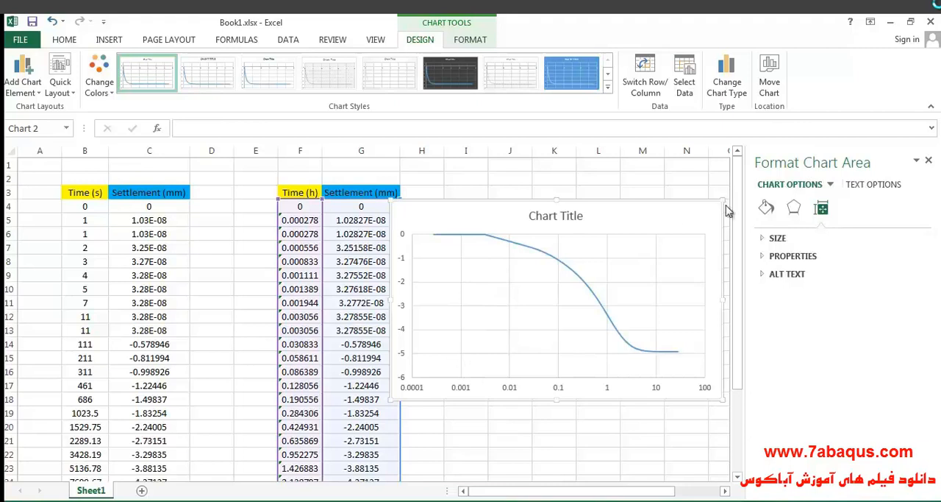
left_click(928, 159)
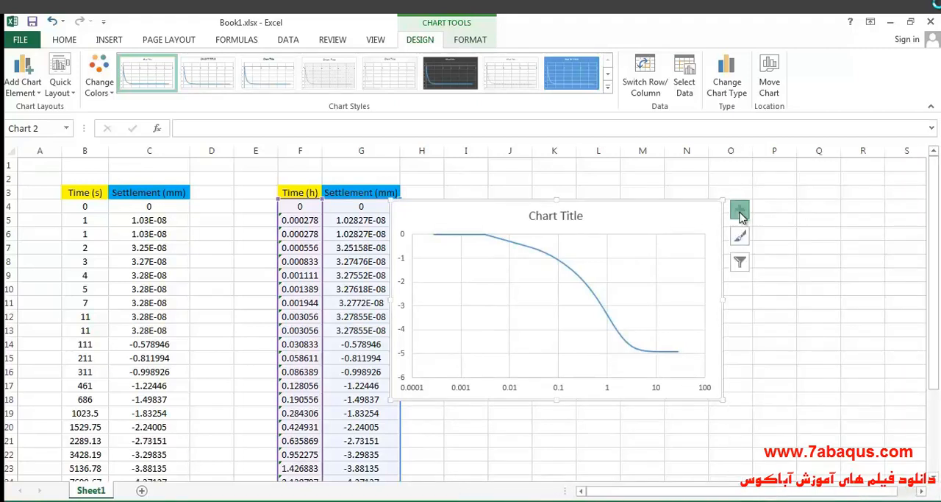
left_click(740, 210)
left_click(773, 239)
left_click(773, 253)
- Change the horizontal axis title to "Time (h)"
left_click(297, 191)
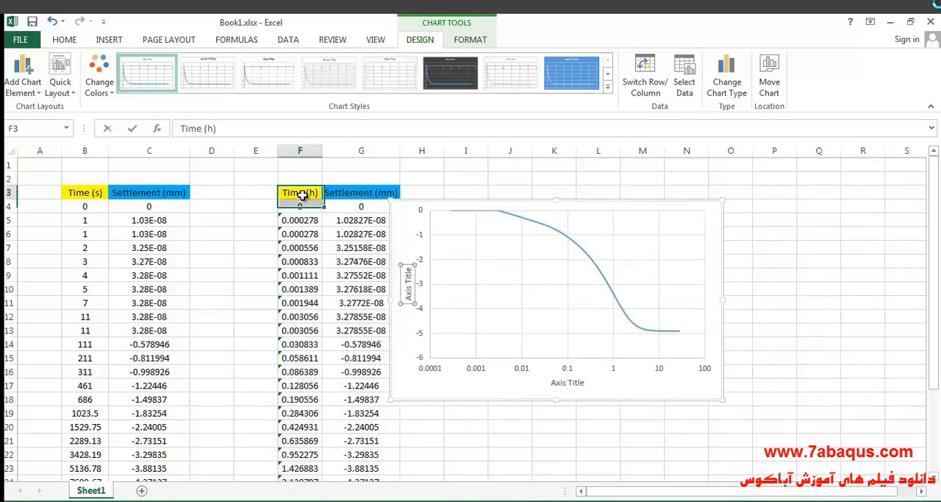
right_click(314, 193)
key("Escape")
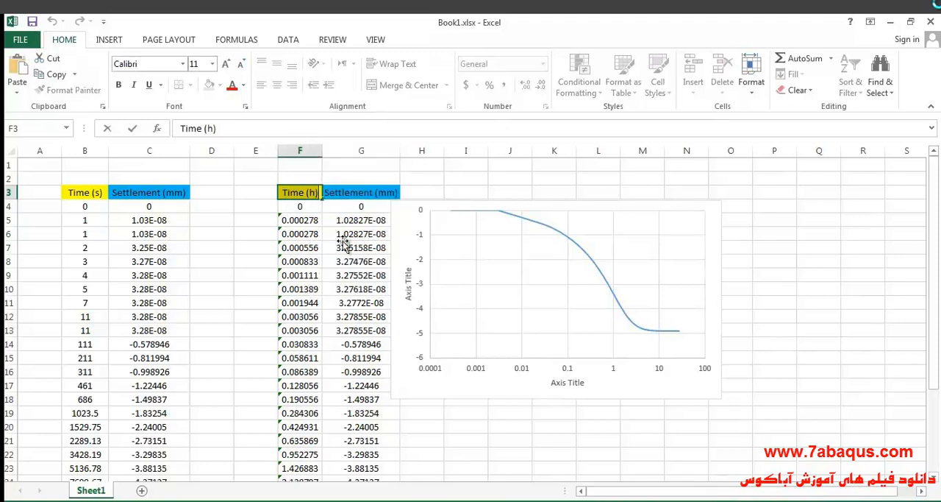
double_click(567, 383)
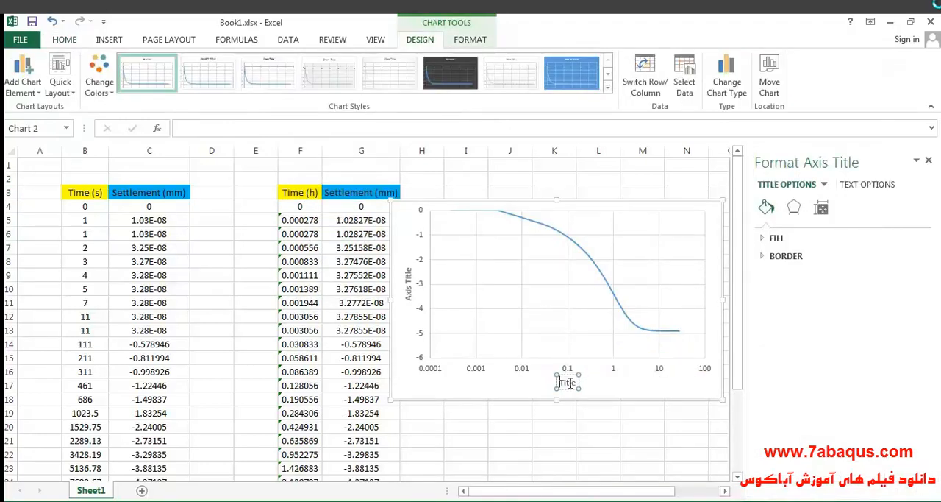
key("Delete")
type("Time (h)")
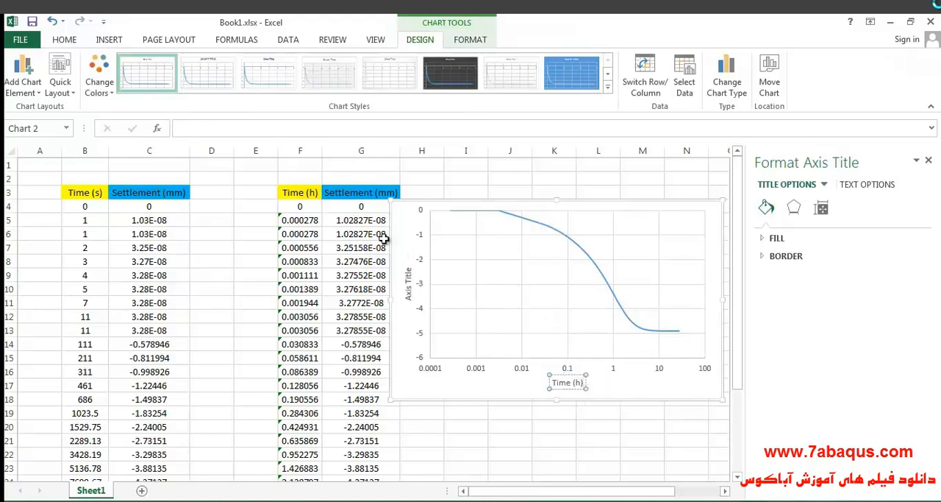
- Copy the heading text "Settlement (mm)" from cell G3
left_click(367, 192)
double_click(366, 192)
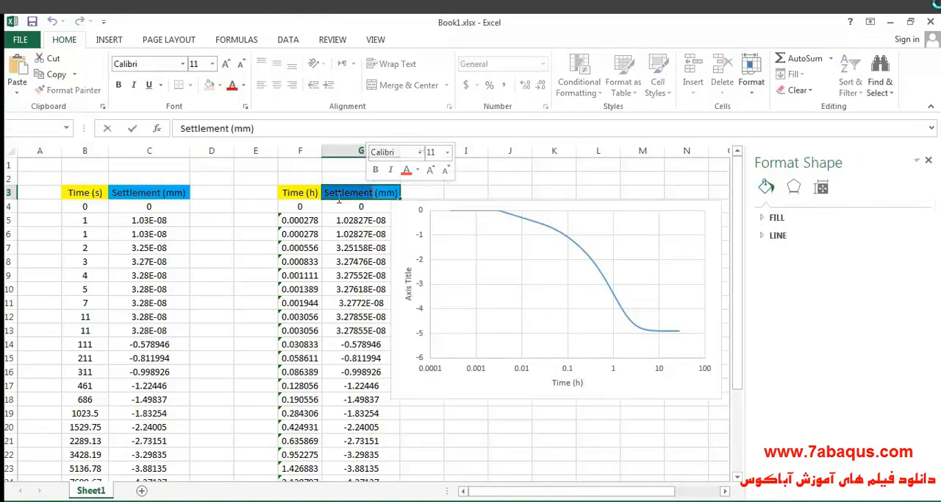
left_click_drag(324, 193, 393, 196)
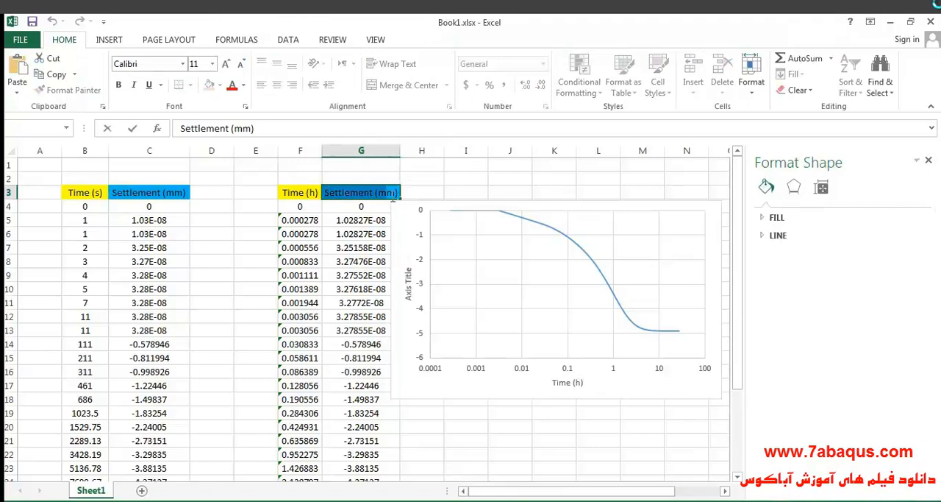
right_click(391, 193)
left_click(416, 216)
- Replace the vertical axis title with the copied text "Settlement (mm)"
left_click(409, 290)
double_click(411, 289)
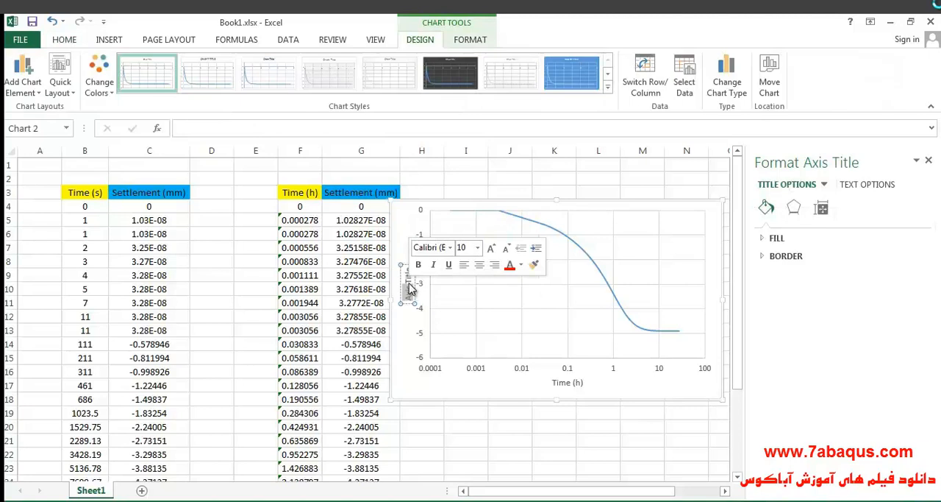
key("BackSpace")
double_click(410, 285)
key("BackSpace")
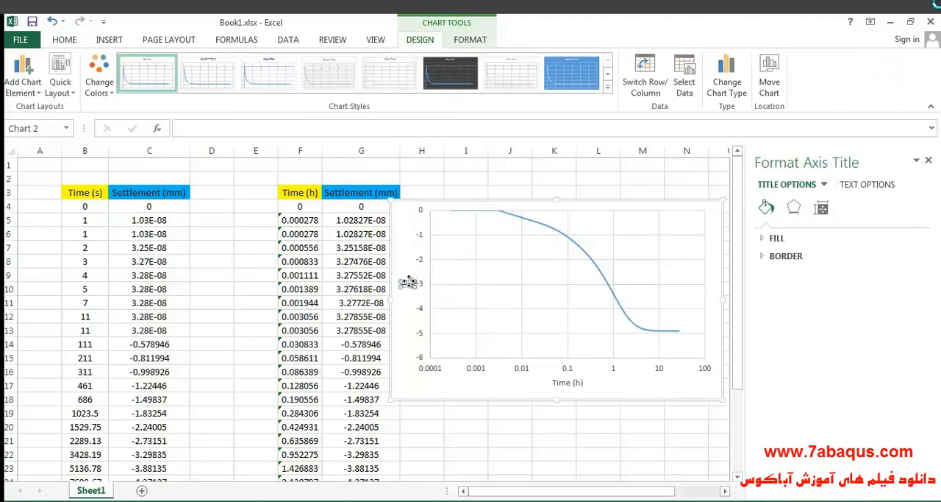
key("ctrl+v")
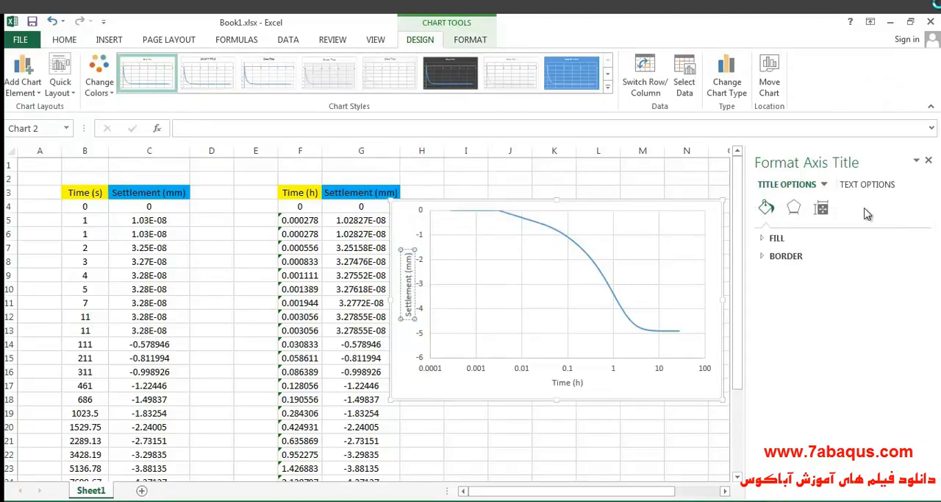
left_click(413, 213)
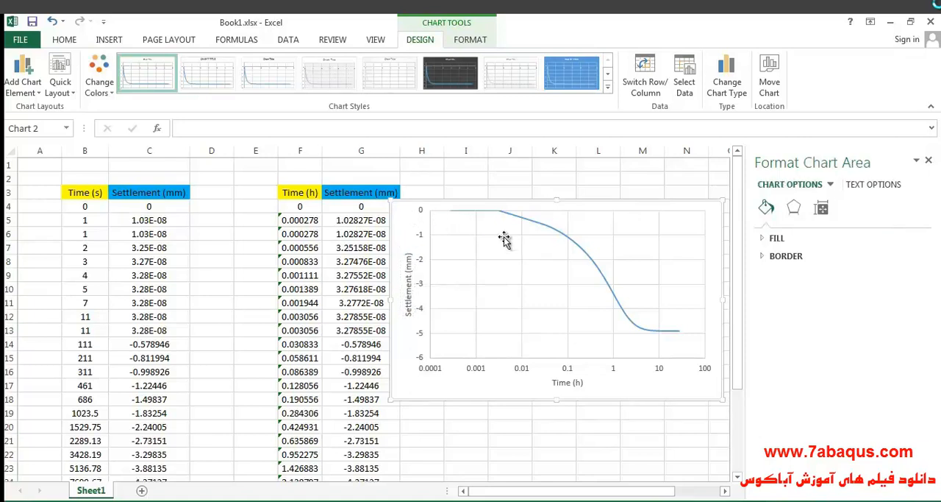
left_click(929, 161)
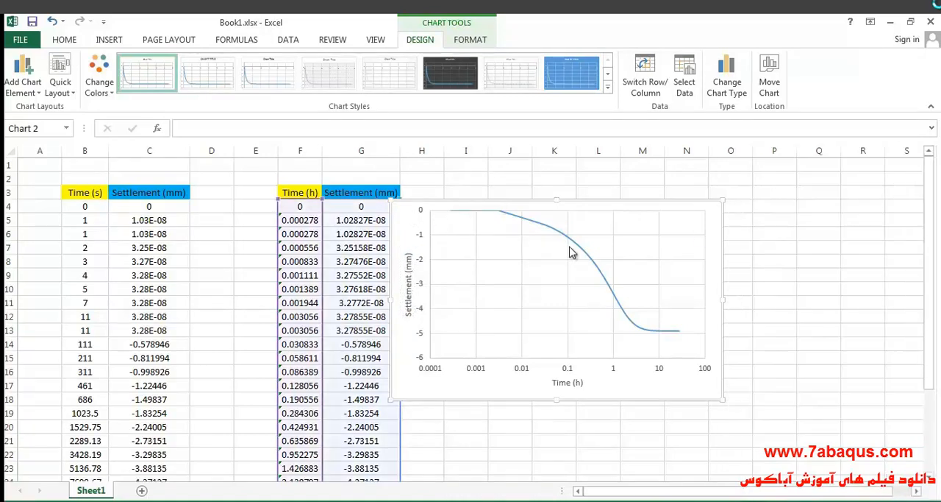
- Fill the chart's plot area with the picture of the textbook's settlement curve from the Desktop
double_click(530, 332)
left_click(776, 238)
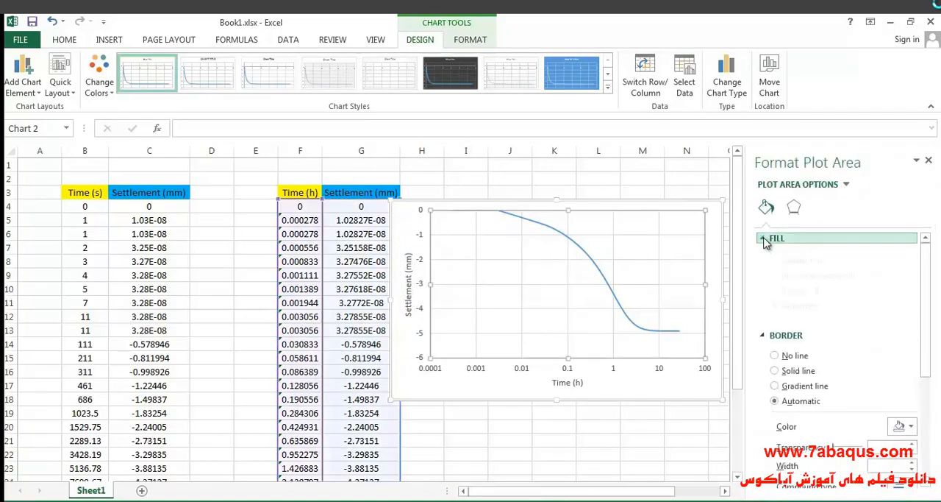
left_click(786, 304)
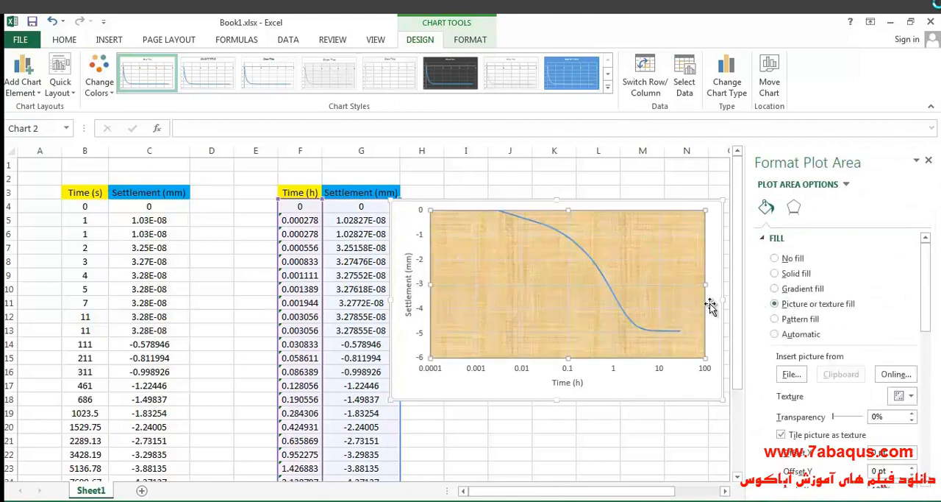
left_click(791, 376)
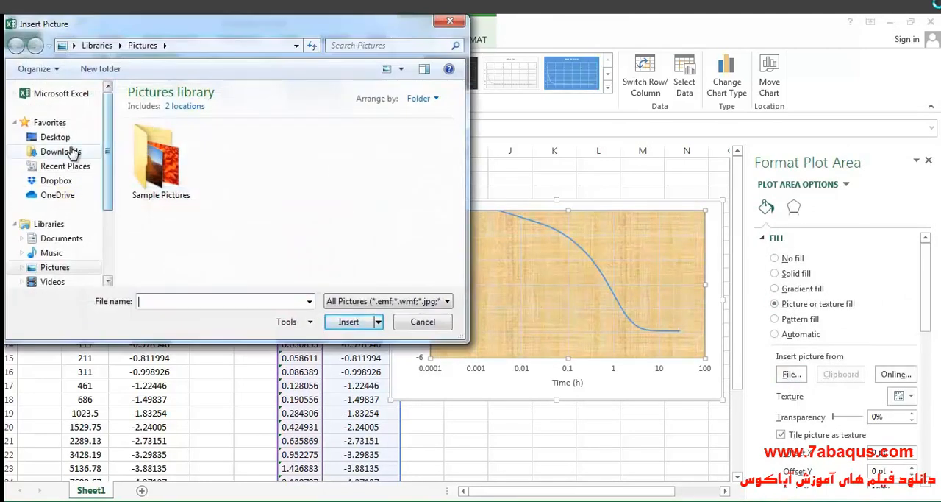
left_click(56, 137)
scroll(313, 158, "down", 10)
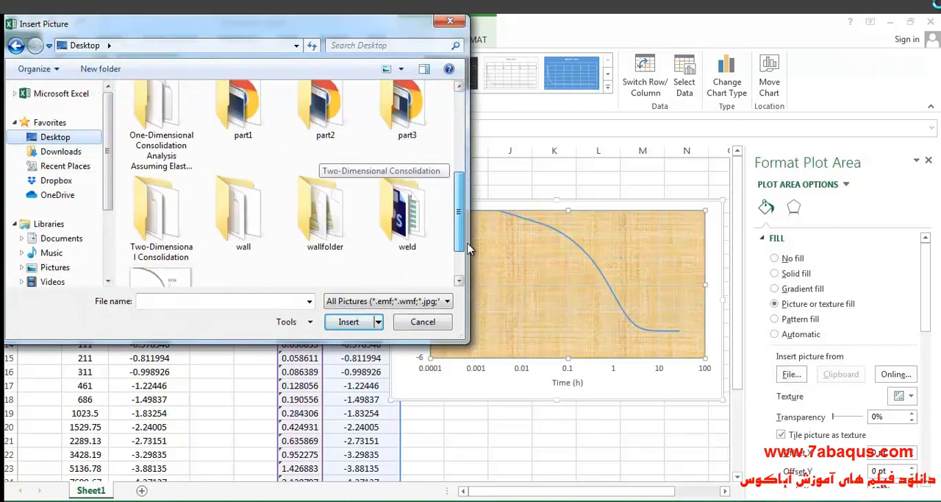
left_click(160, 235)
left_click(349, 322)
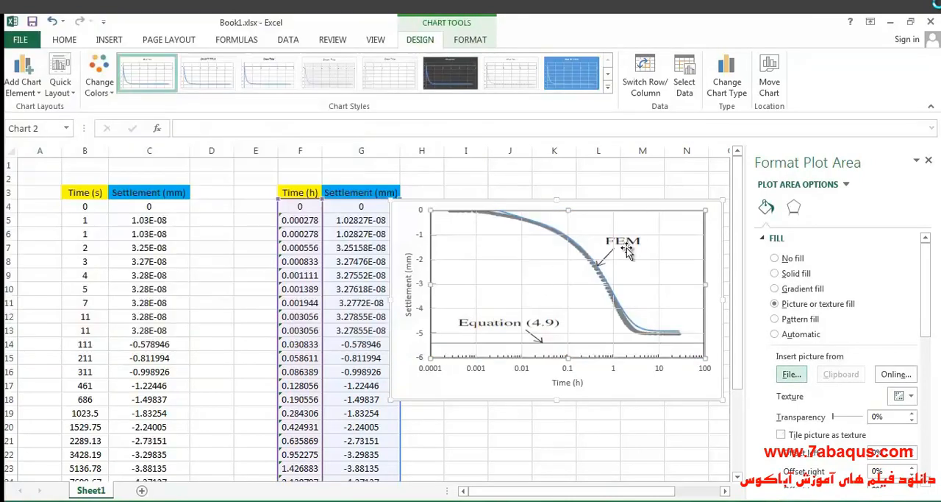
- Set the line width of the settlement curve to 3
left_click(588, 251)
left_click_drag(883, 390, 872, 395)
type("3")
left_click(929, 160)
- Make the chart narrower and taller, and move it clear of the data columns
left_click(519, 269)
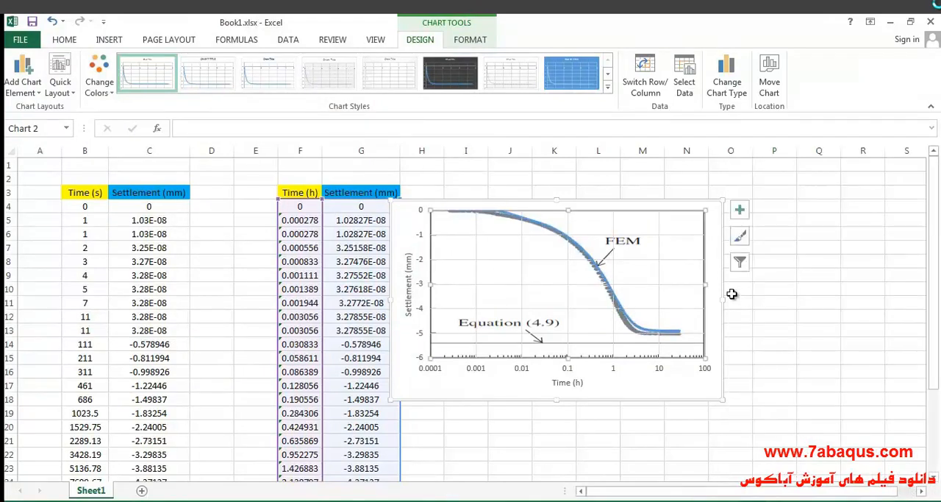
left_click_drag(724, 297, 686, 297)
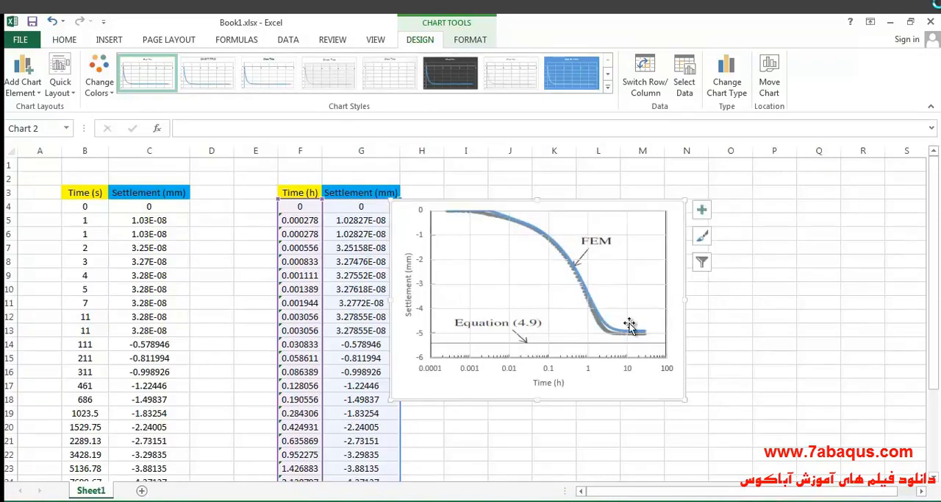
left_click_drag(537, 401, 538, 439)
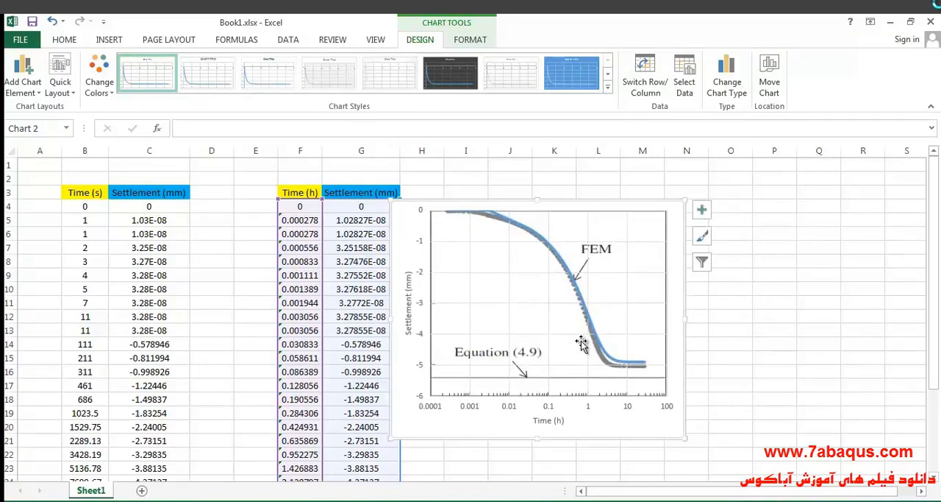
left_click_drag(684, 319, 692, 319)
left_click_drag(407, 226, 450, 211)
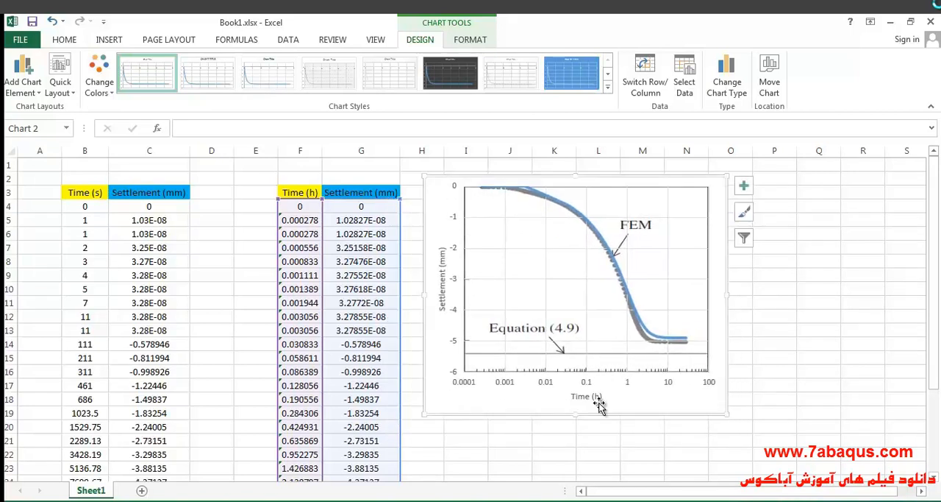
left_click_drag(575, 414, 571, 439)
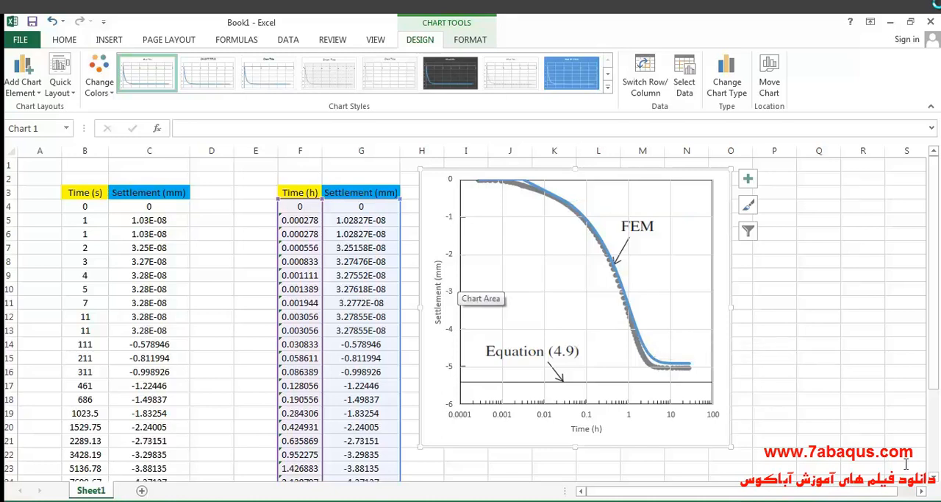
- Examine the final settlement value in cell G31 against the end of the charted curve
scroll(461, 284, "down", 5)
left_click(361, 371)
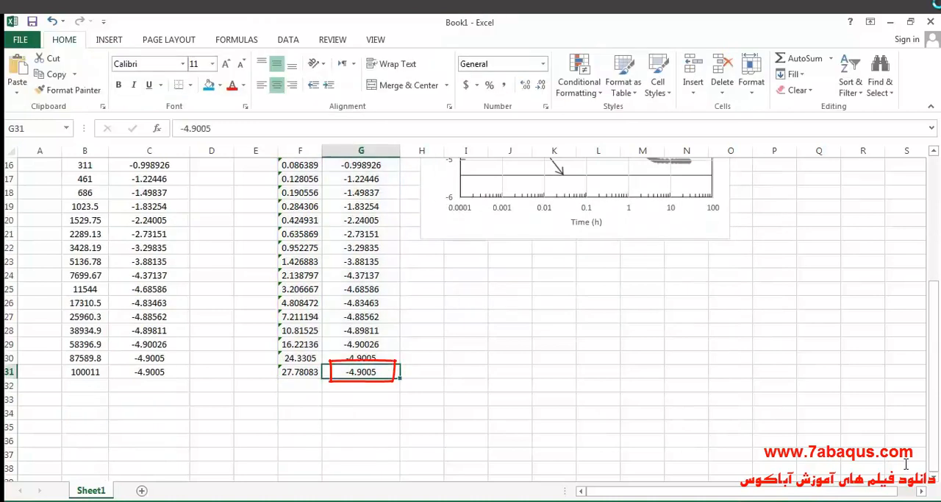
key("F2")
key("shift+Home")
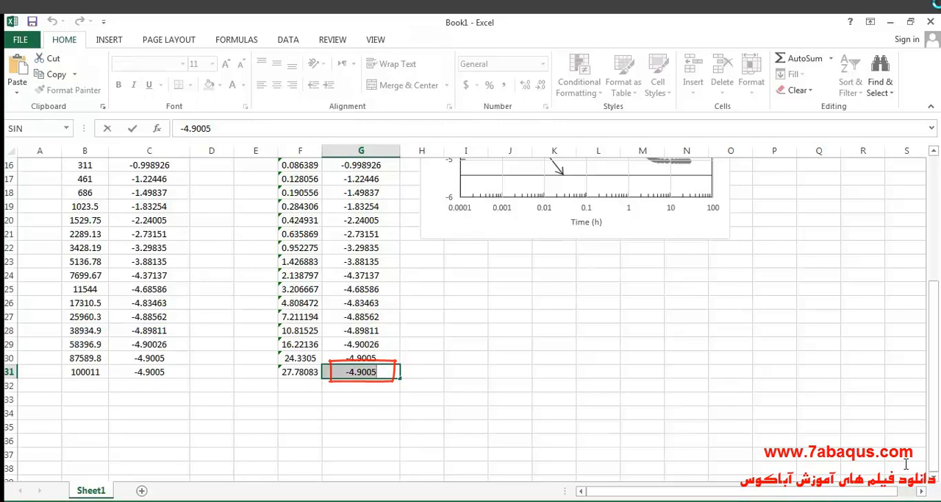
scroll(906, 464, "up", 5)
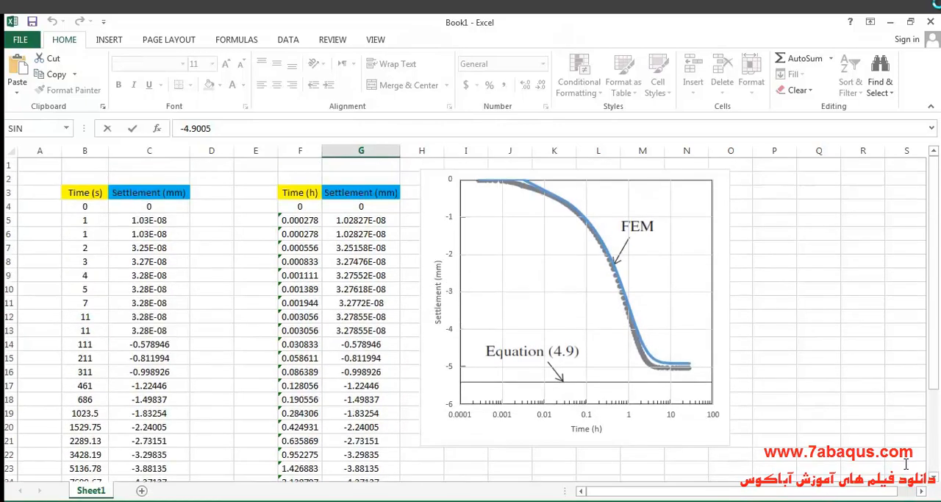